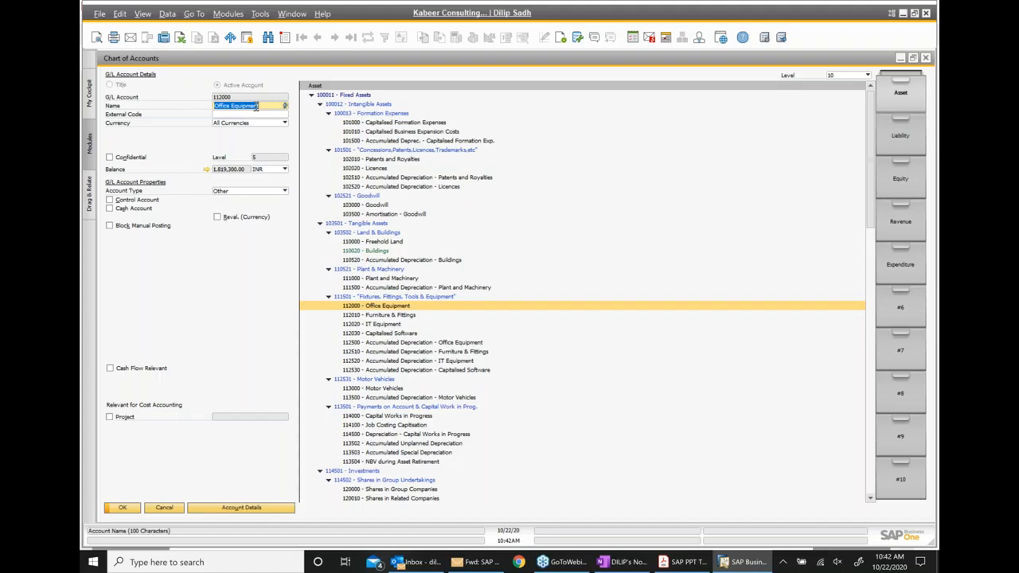
- Switch between the SAP PPT Template PDF and SAP Business One to compare the page 31 slide with the Chart of Accounts window
click(677, 562)
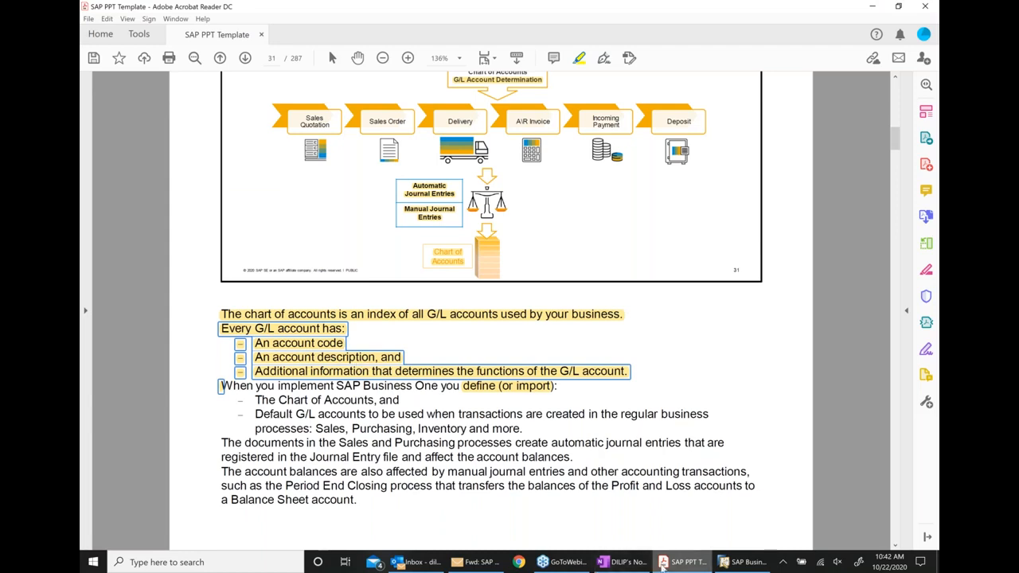
drag(747, 561, 679, 567)
click(679, 566)
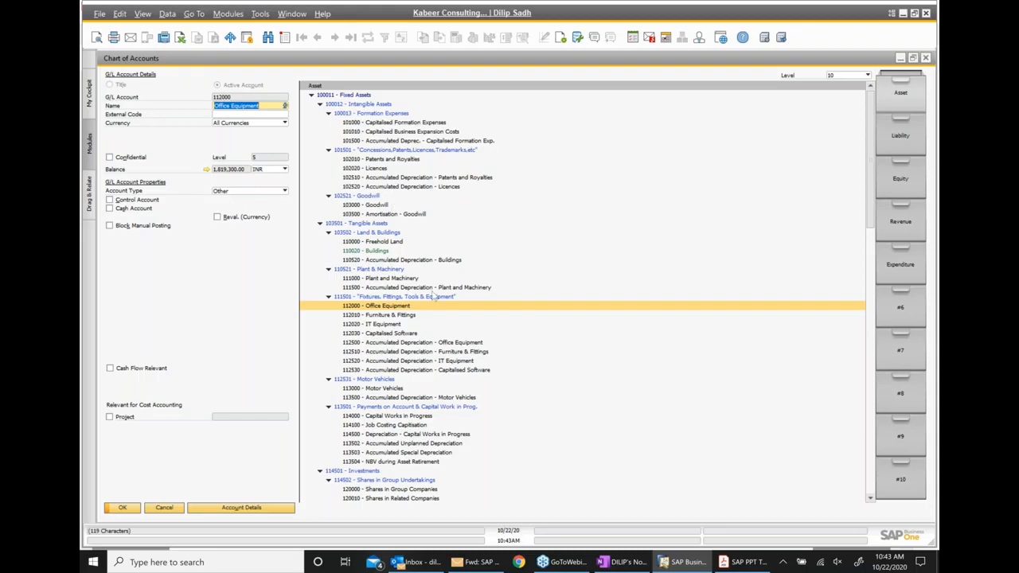
click(755, 562)
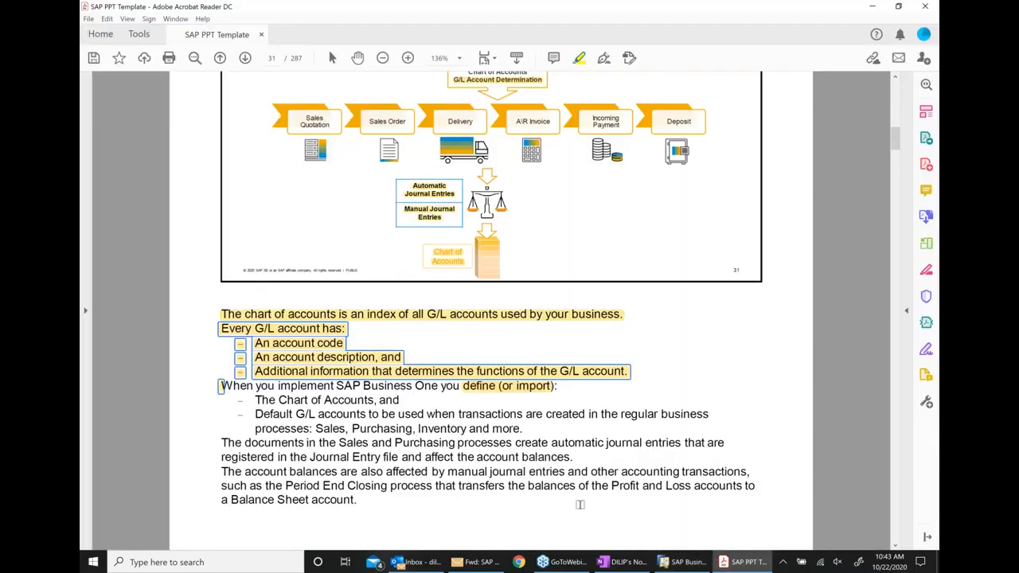
click(672, 563)
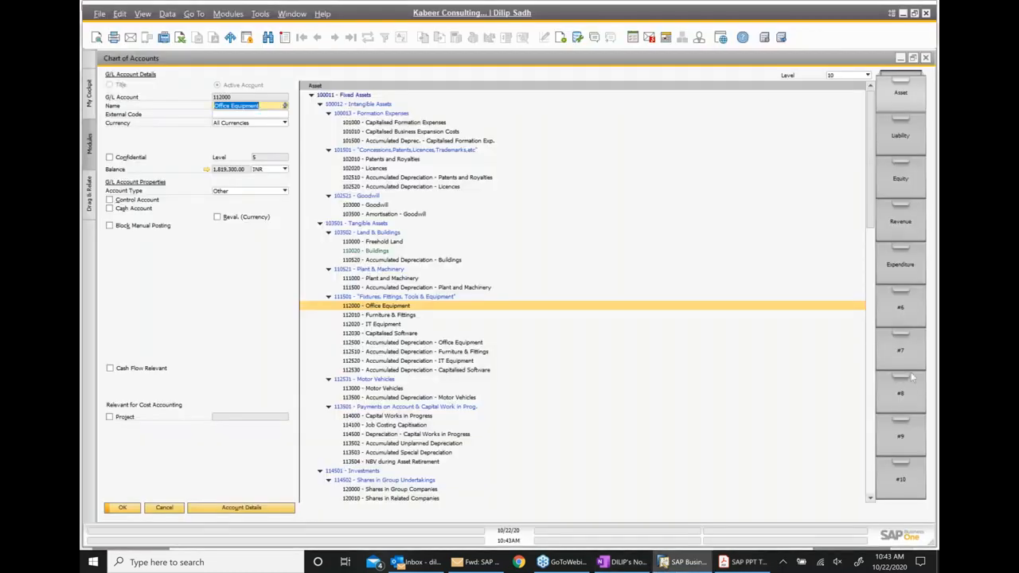
- Show the Expenditure drawer of the chart of accounts and display the details of the Electricity account under Utilities
click(916, 263)
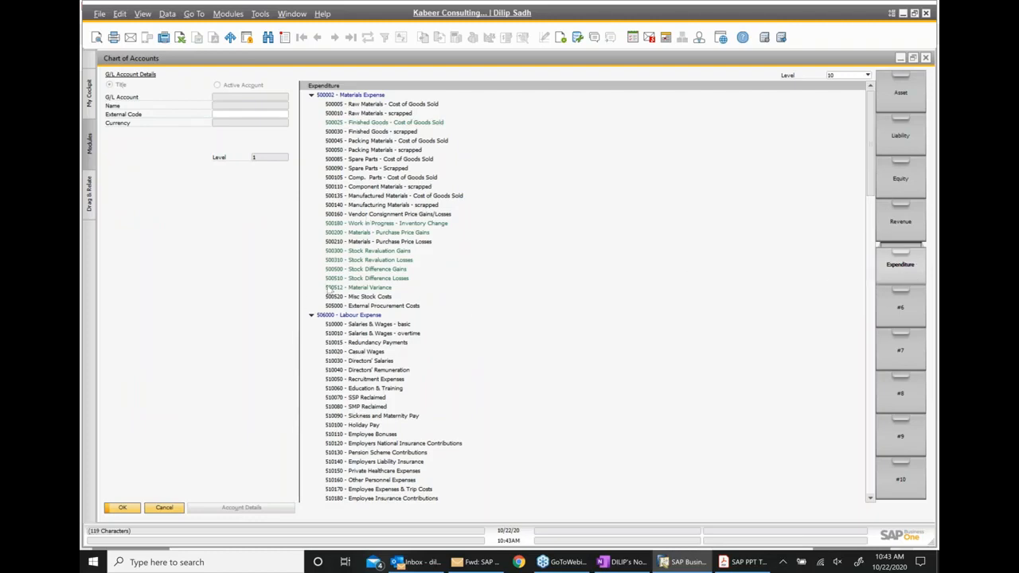
scroll(446, 342, down, 1)
scroll(447, 343, down, 6)
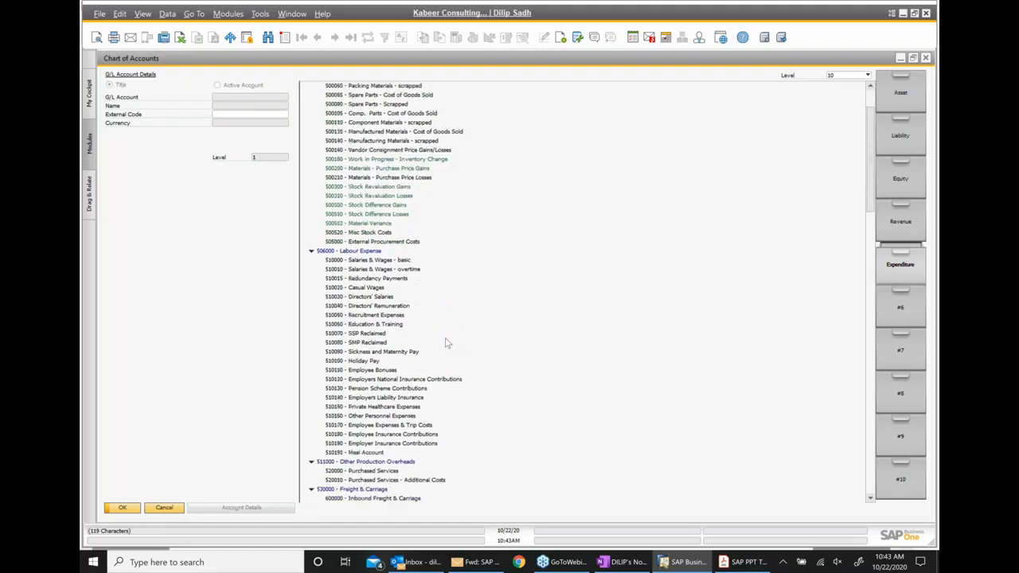
scroll(446, 342, down, 5)
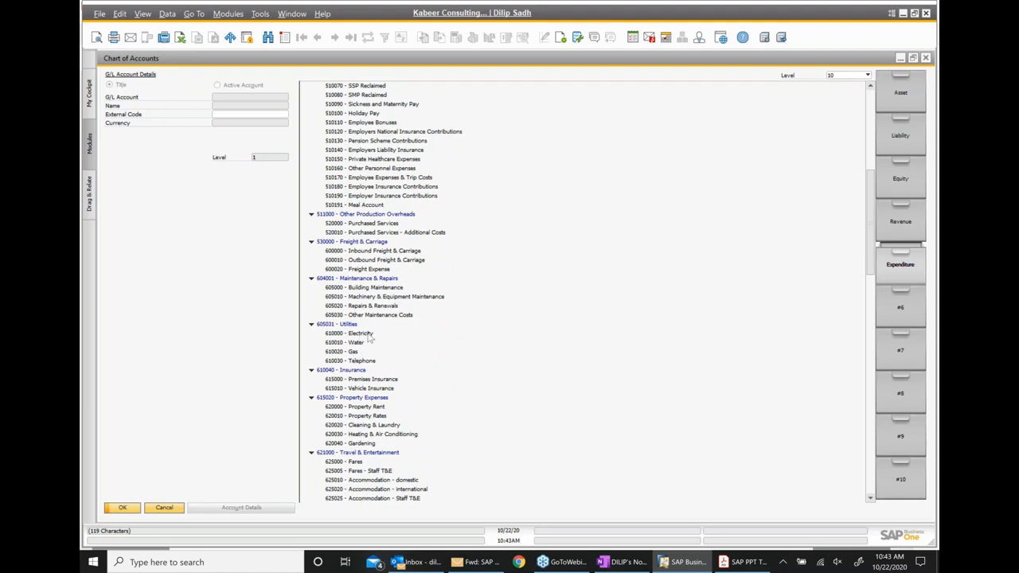
click(362, 337)
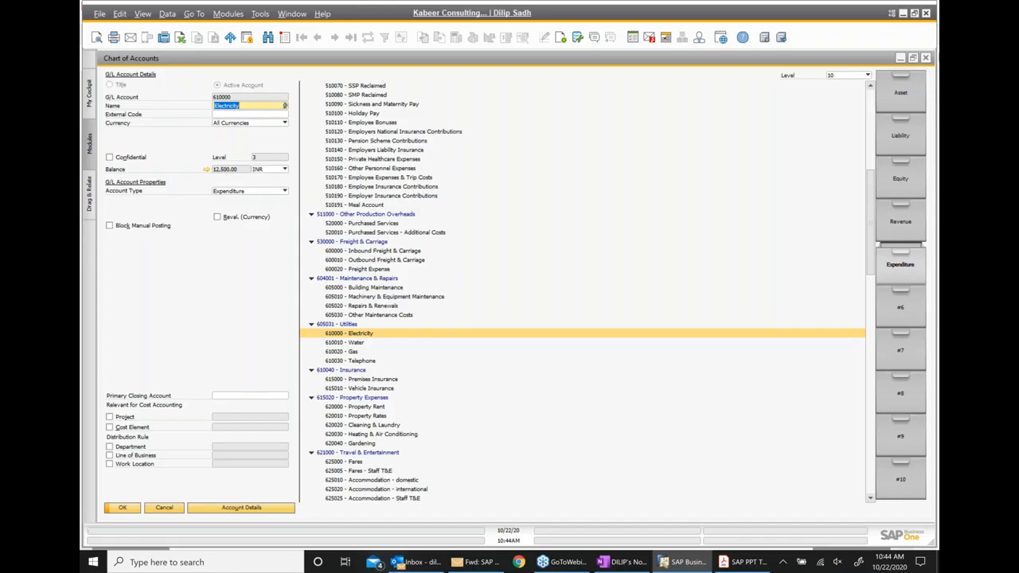
click(935, 36)
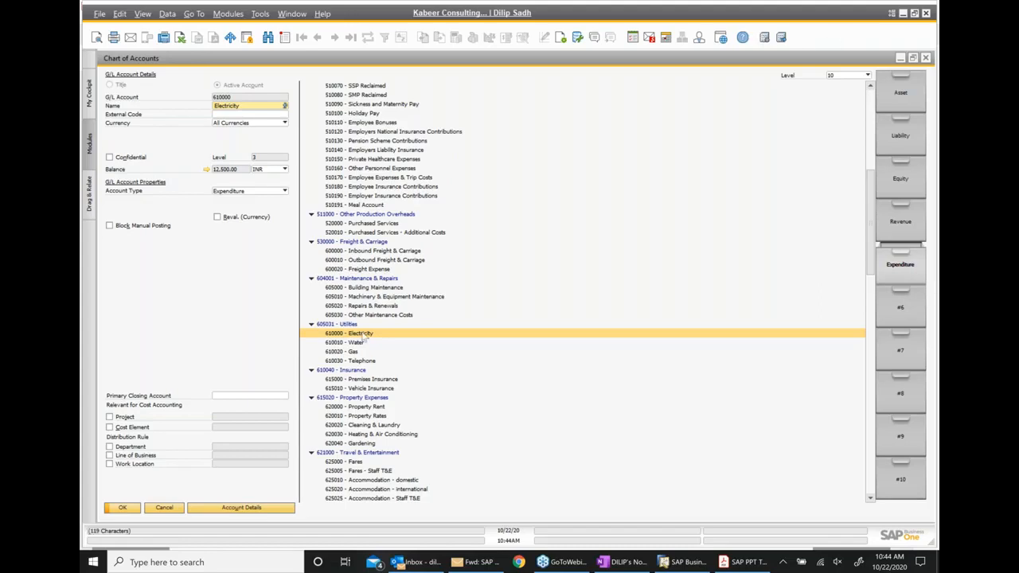
- Switch to the SAP PPT Template PDF in Acrobat Reader and review the Chart of Accounts slide on page 31
click(745, 562)
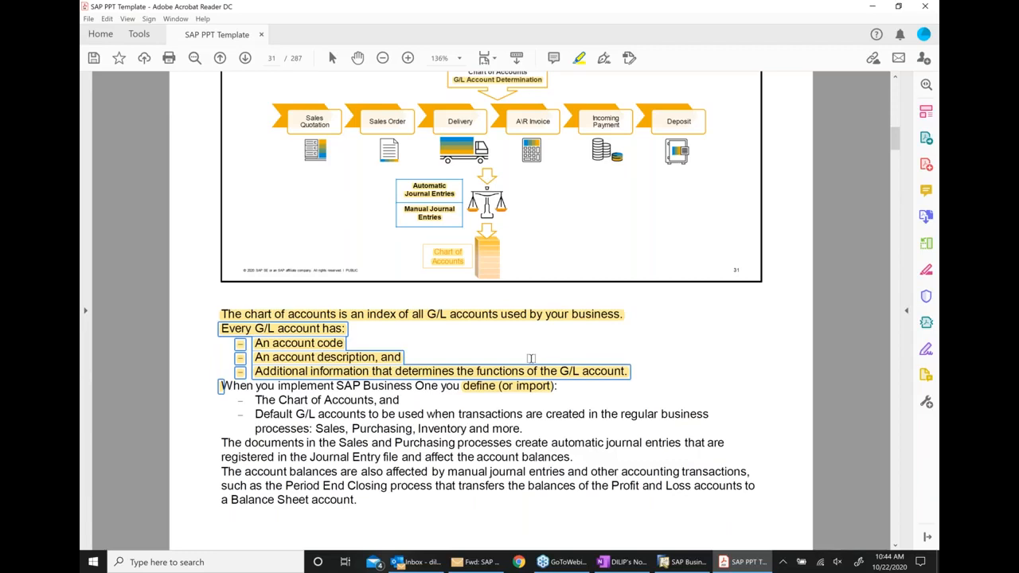
click(681, 562)
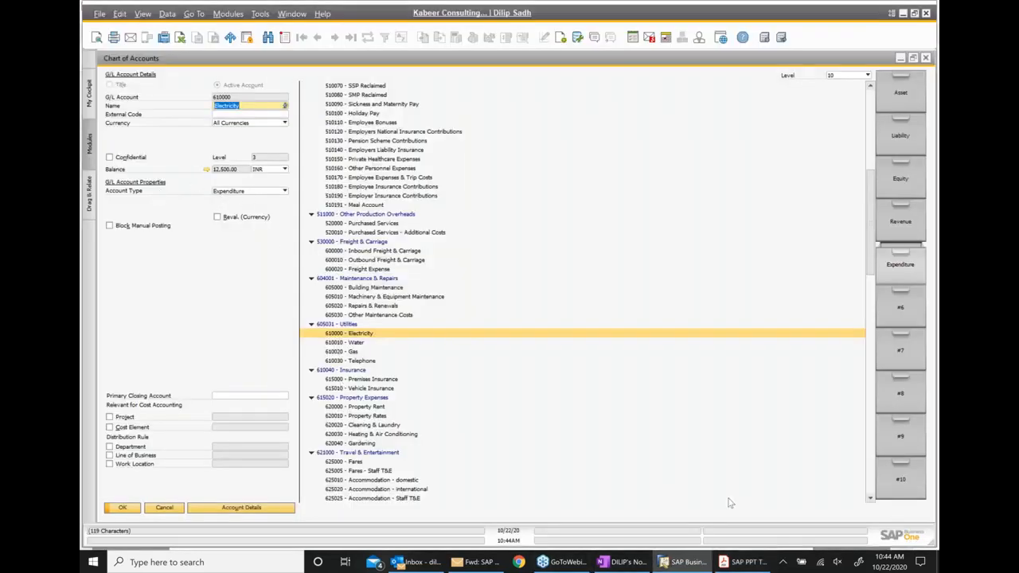
click(745, 562)
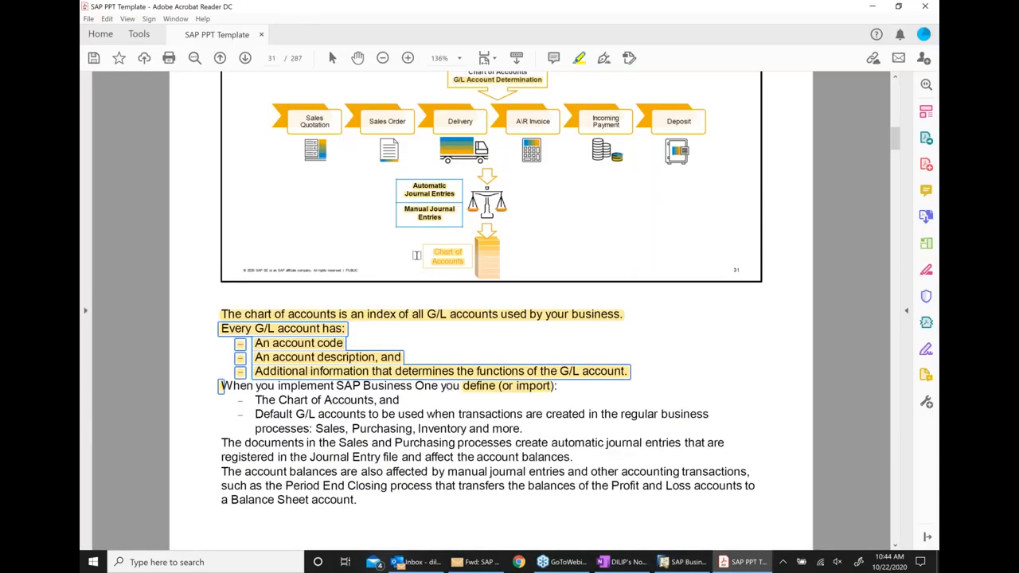
scroll(417, 256, up, 2)
scroll(414, 250, up, 1)
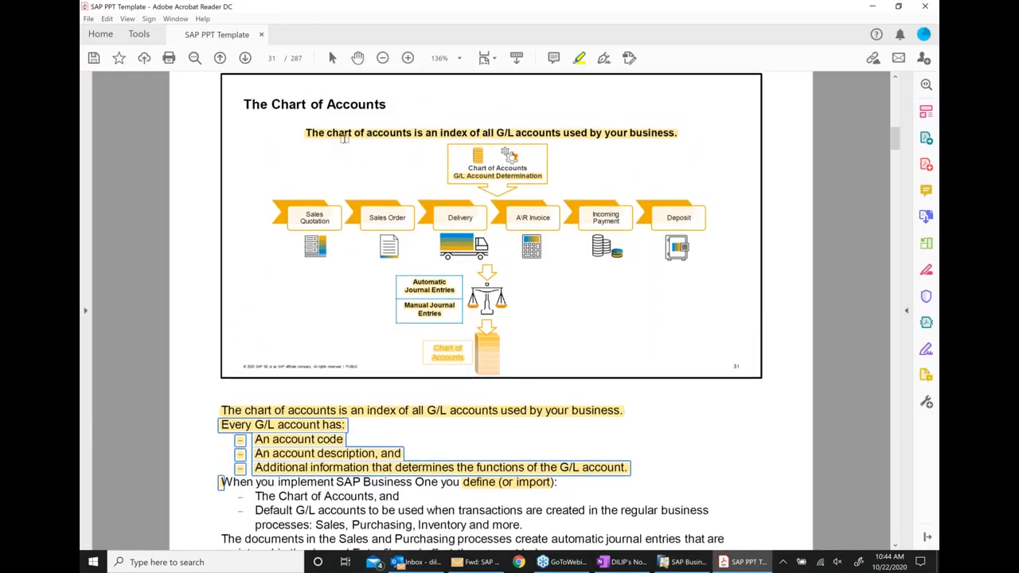
- Go to page 32 of the PDF and highlight the slide title "Chart of Accounts Structure"
click(245, 57)
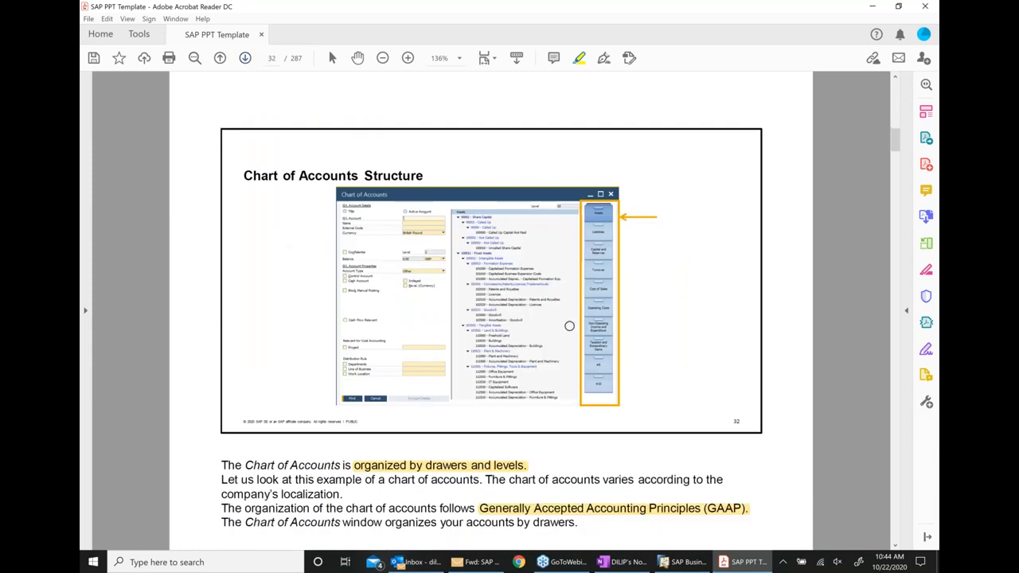
scroll(645, 300, down, 1)
drag(275, 94, 430, 121)
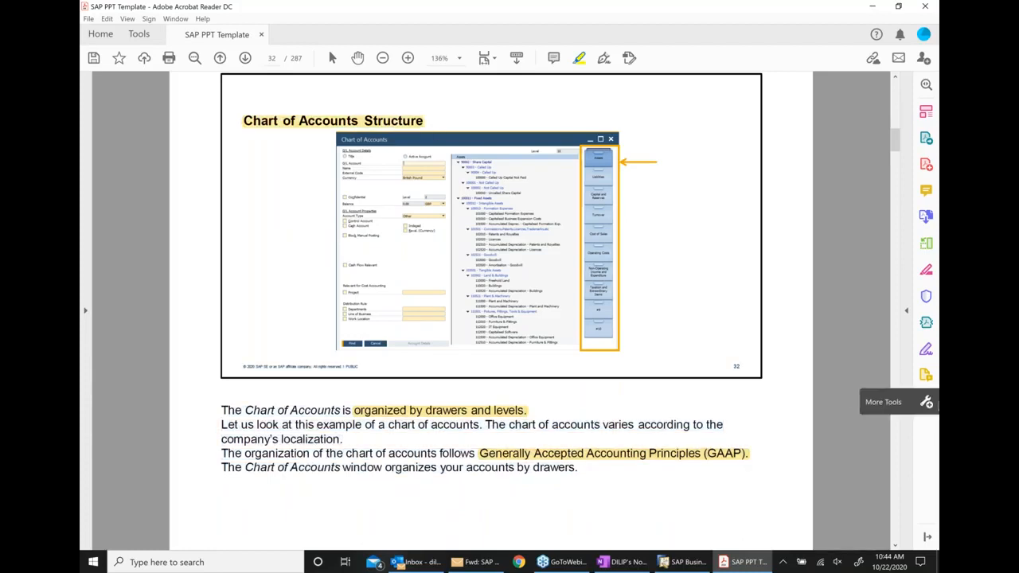
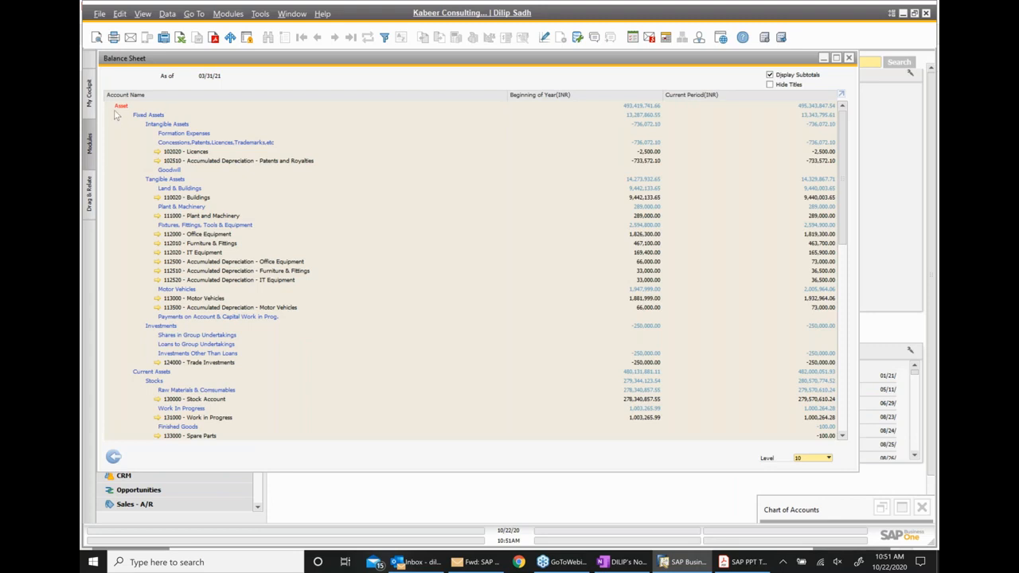
- Collapse the balance sheet to level 1 and expand it to level 2 to view the drawers and their main titles
click(824, 462)
click(806, 369)
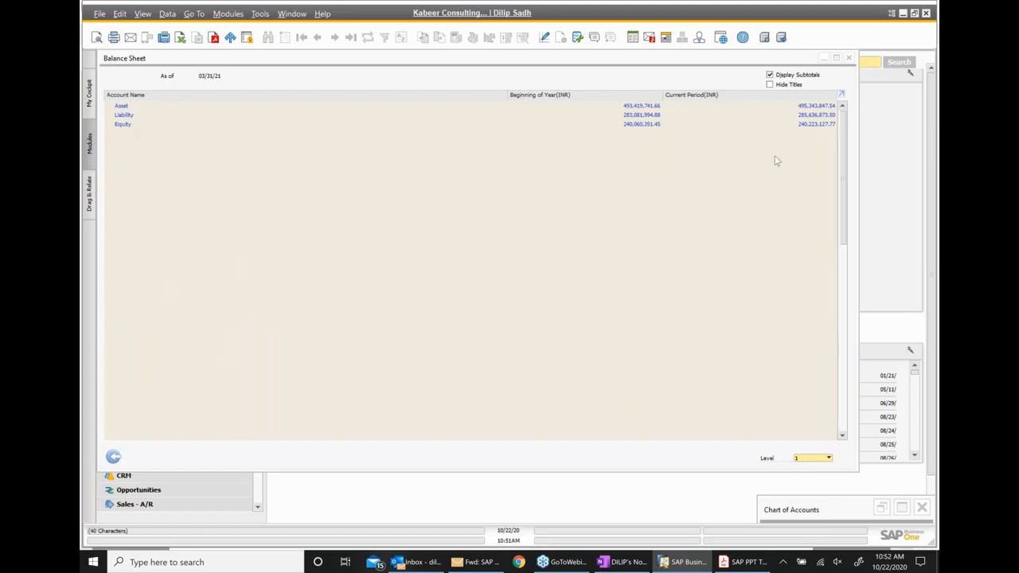
click(813, 459)
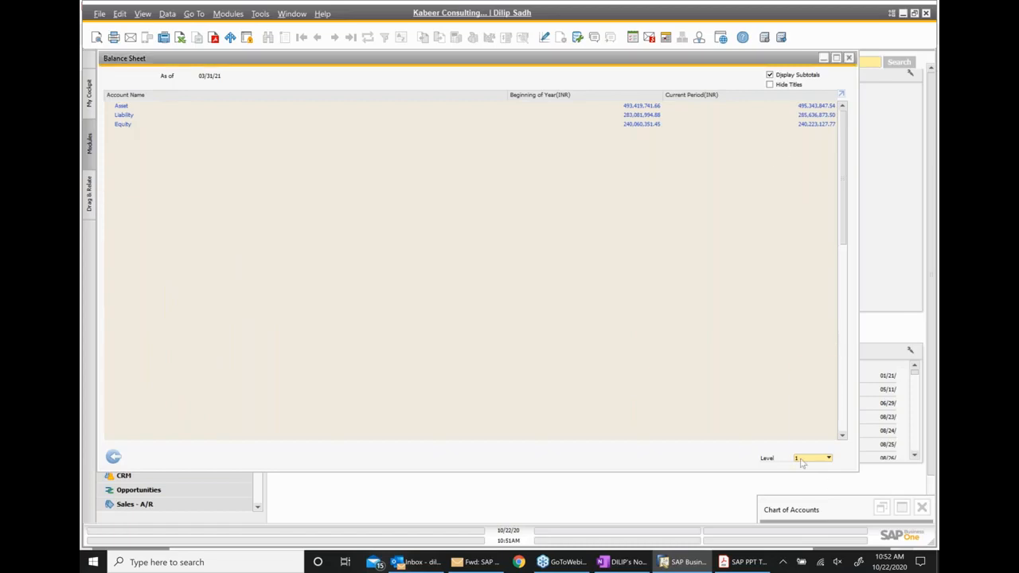
click(808, 383)
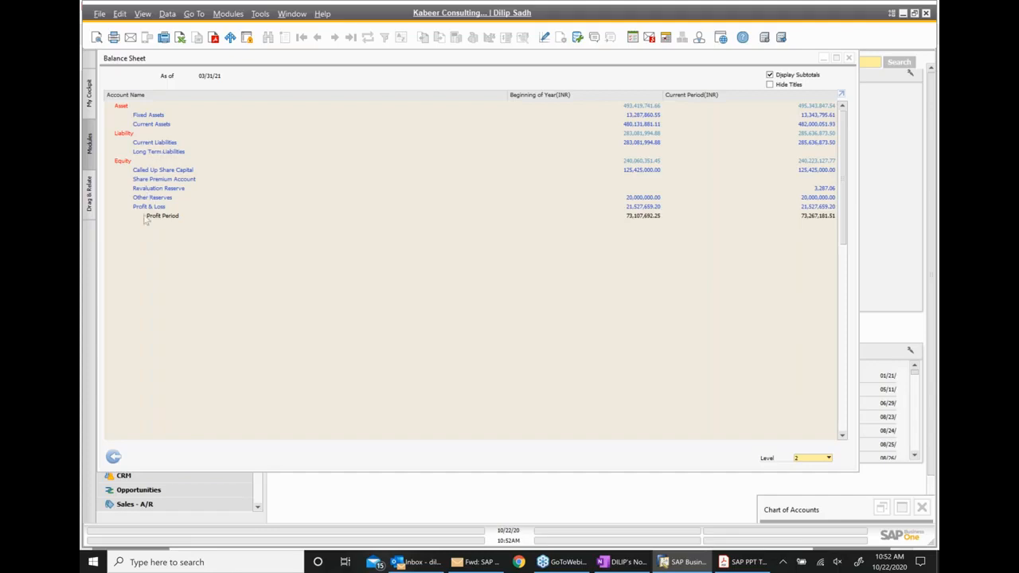
- Expand the balance sheet to level 3 and to level 4, and examine the asset, liability and equity titles
click(822, 464)
click(823, 460)
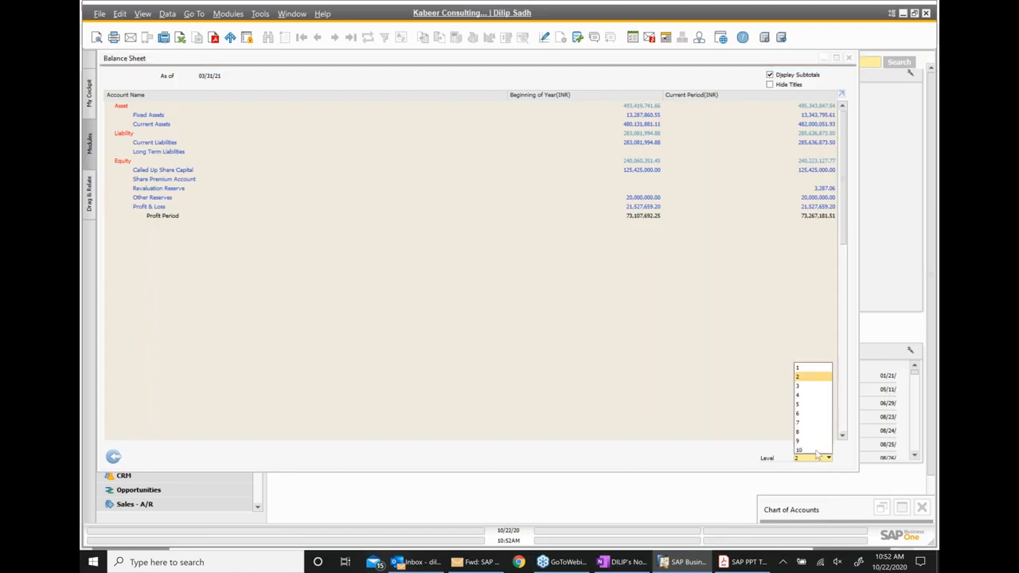
click(820, 390)
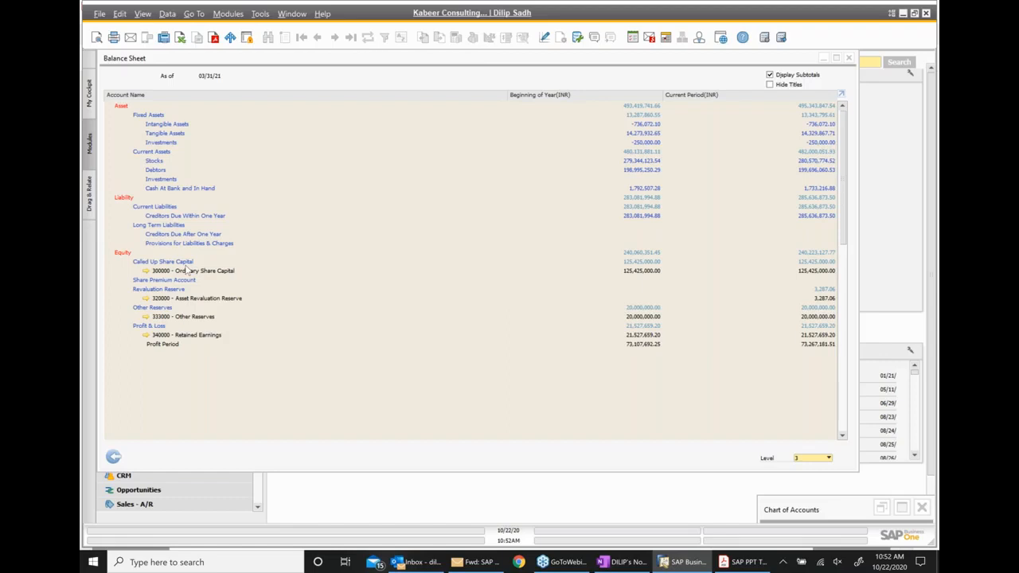
click(819, 460)
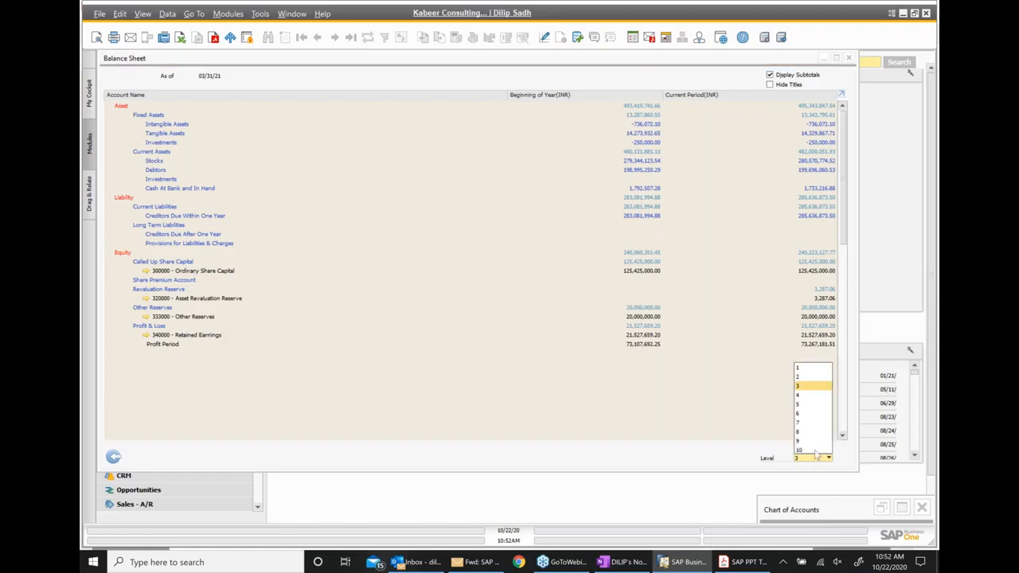
click(810, 396)
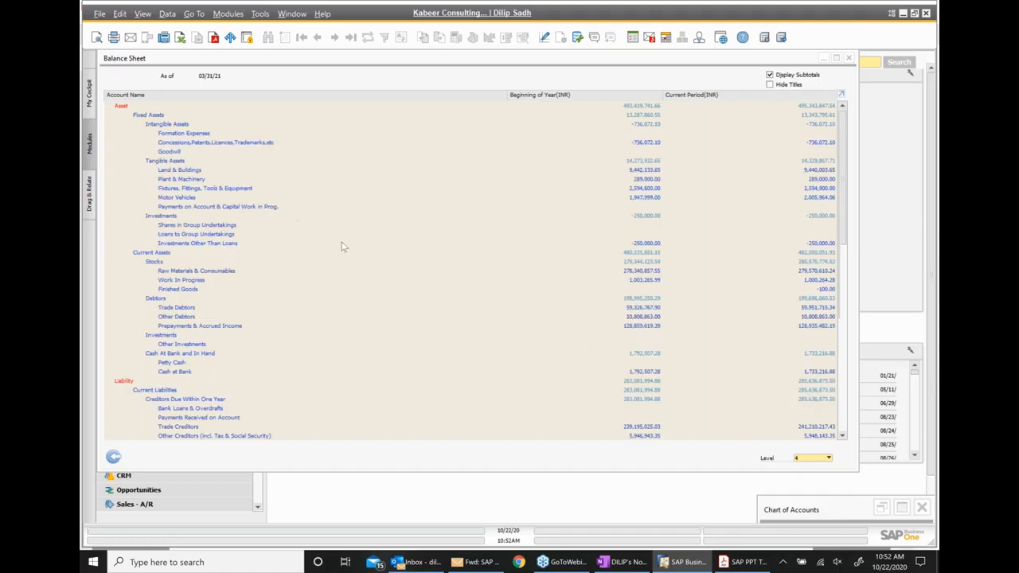
scroll(343, 247, down, 2)
scroll(342, 247, down, 4)
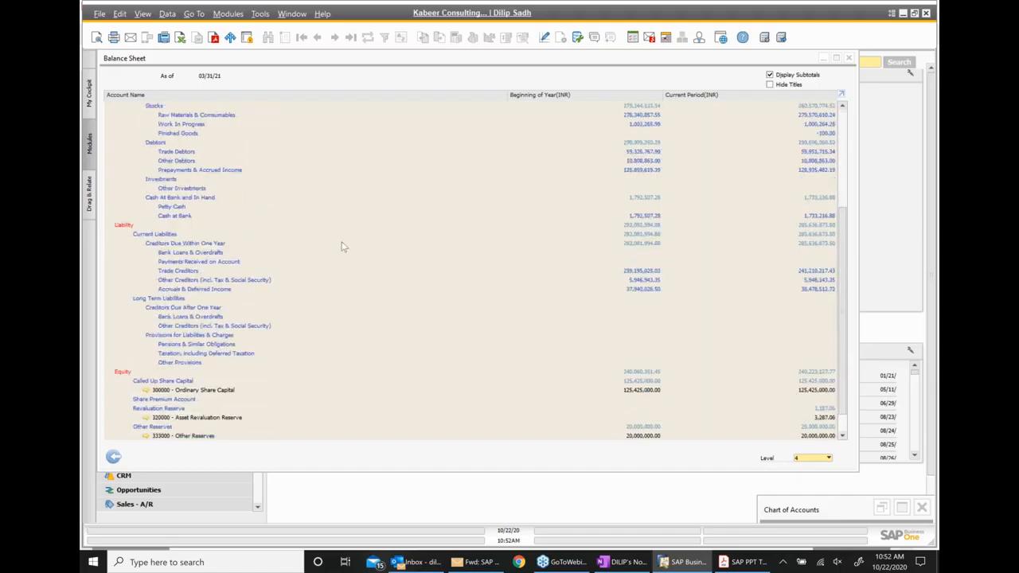
- Collapse the balance sheet to level 1 and close the report
click(801, 460)
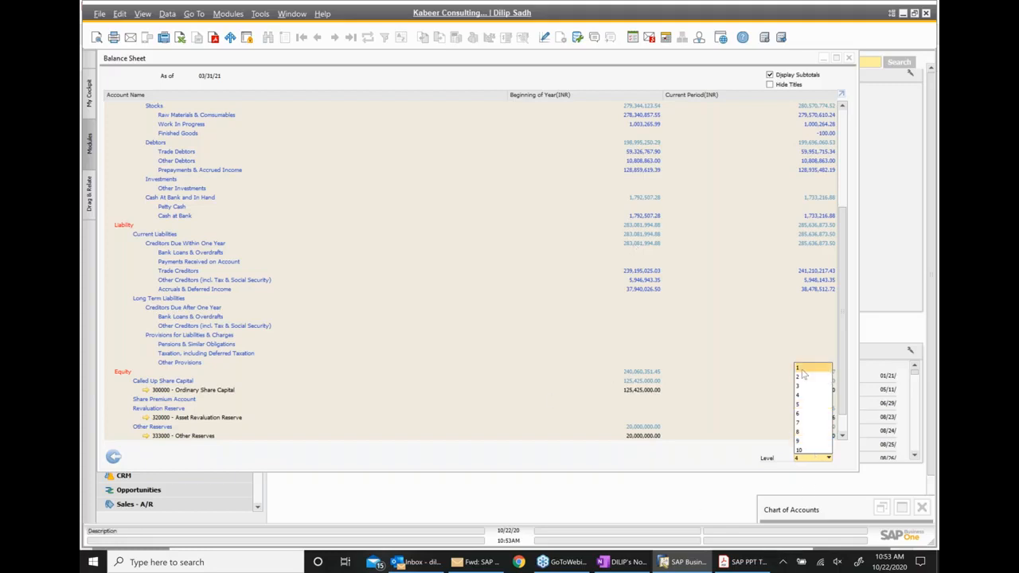
key(Return)
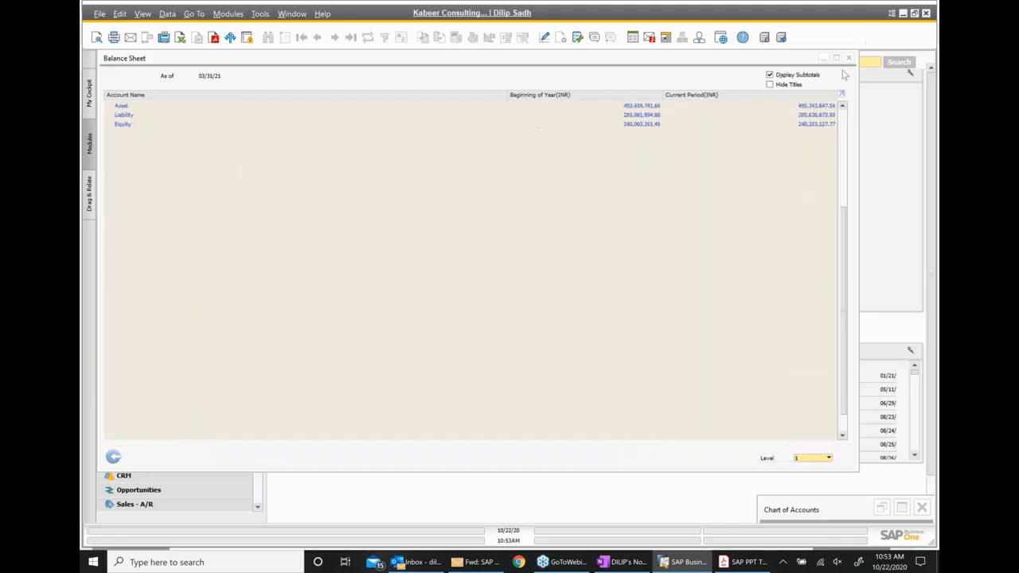
click(849, 58)
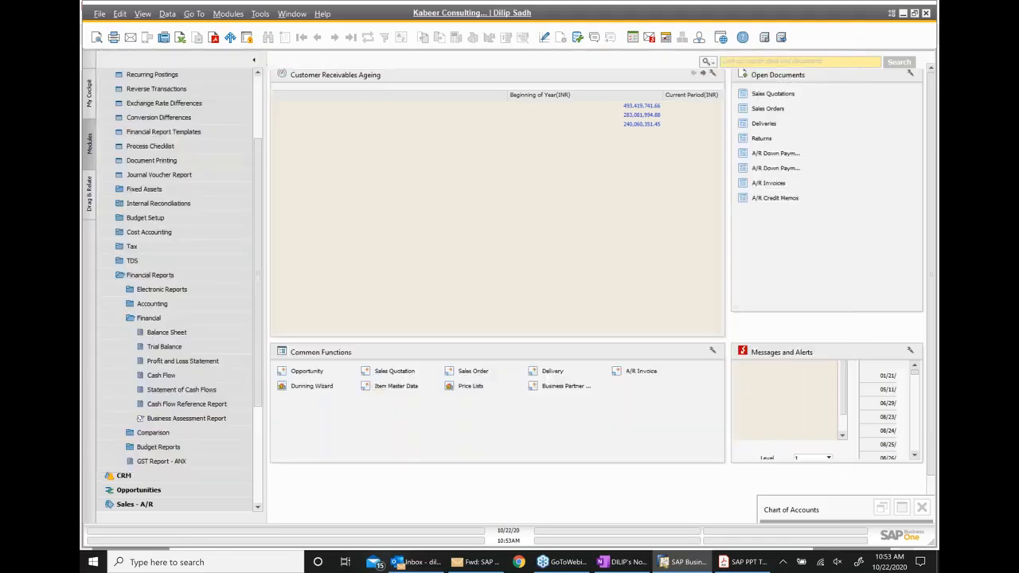
- Switch between the PDF and SAP Business One to compare the page 35 financial reports slide with the Financial reports list
click(734, 562)
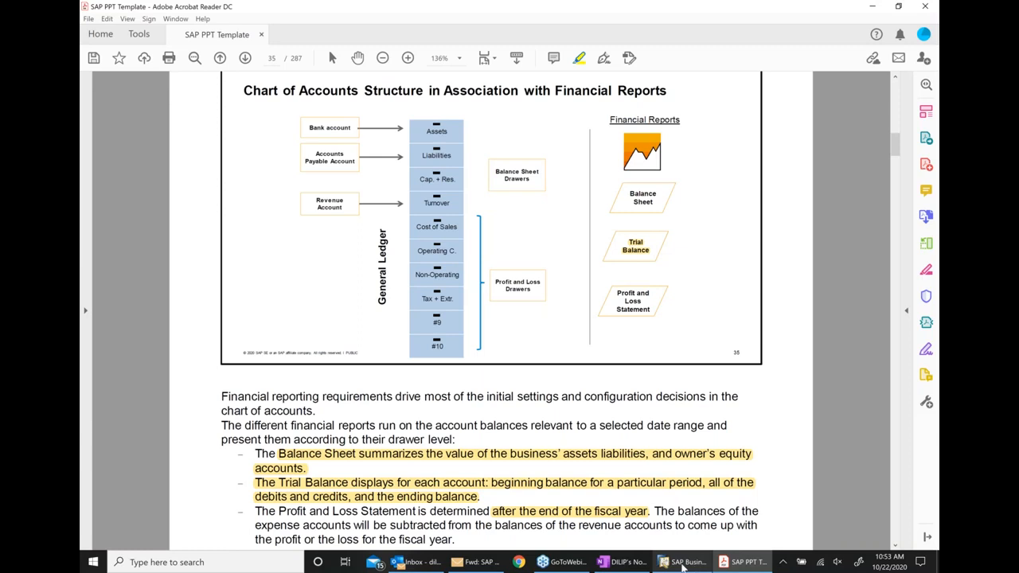
click(683, 562)
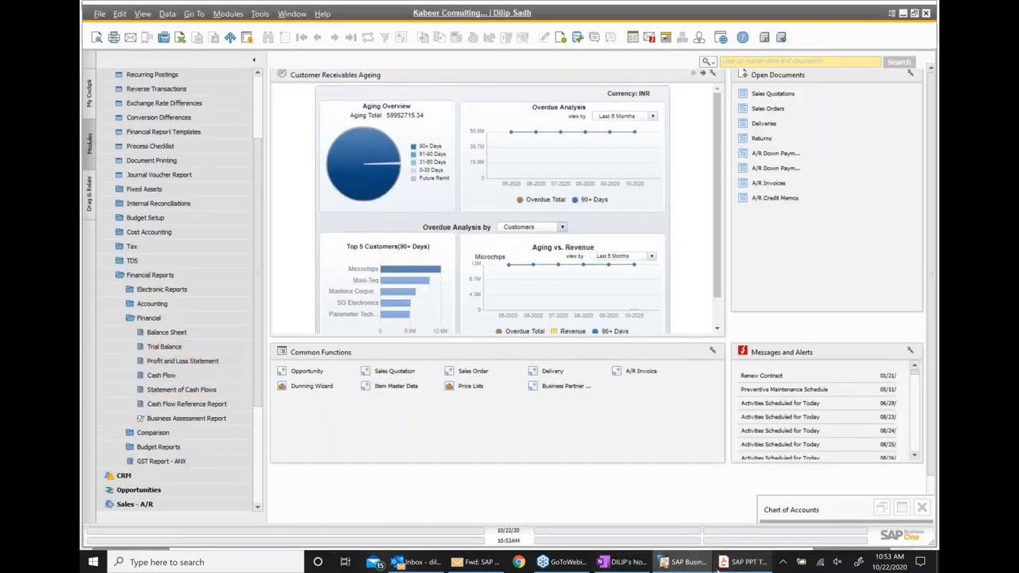
click(740, 562)
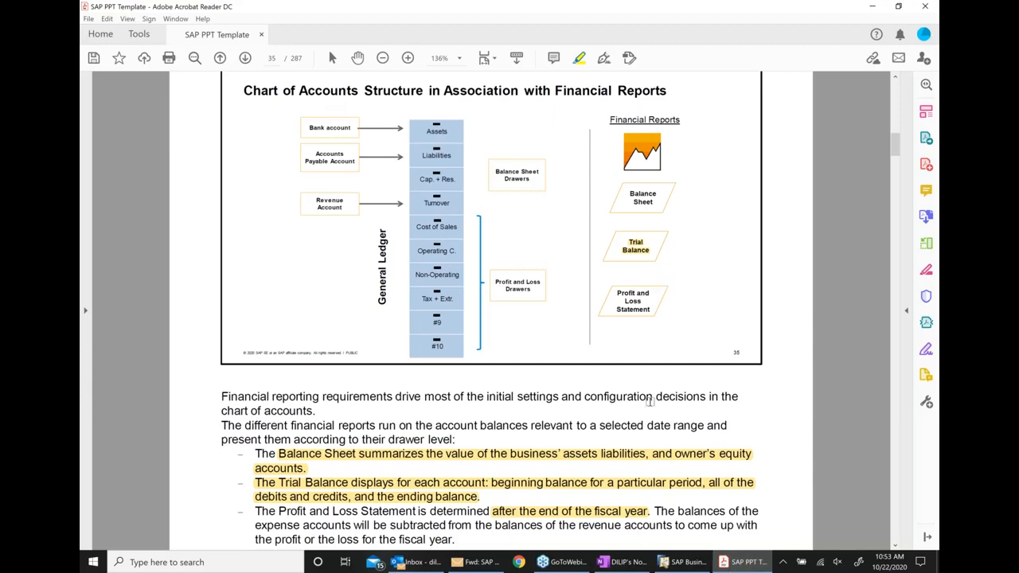
click(684, 564)
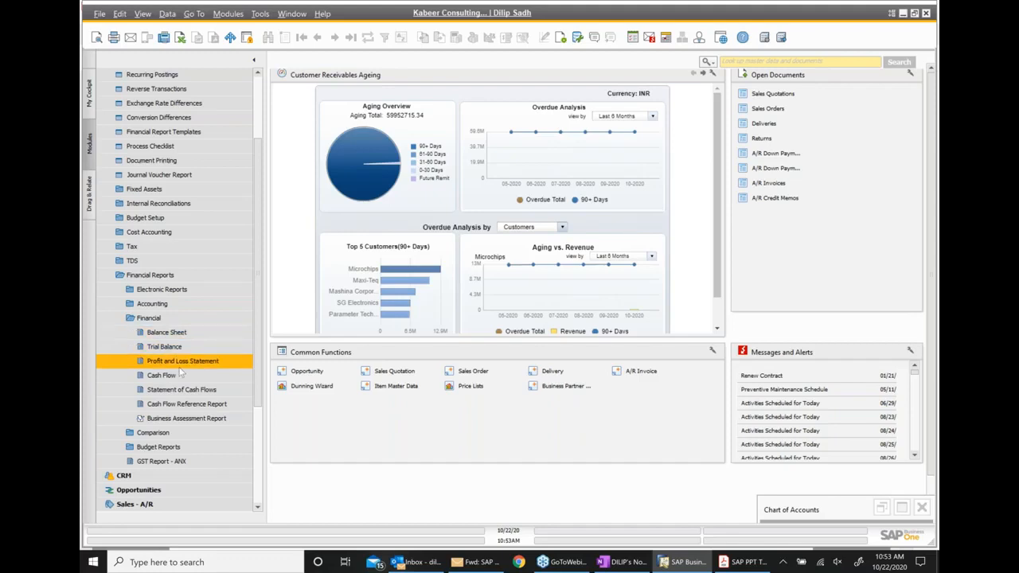
click(724, 561)
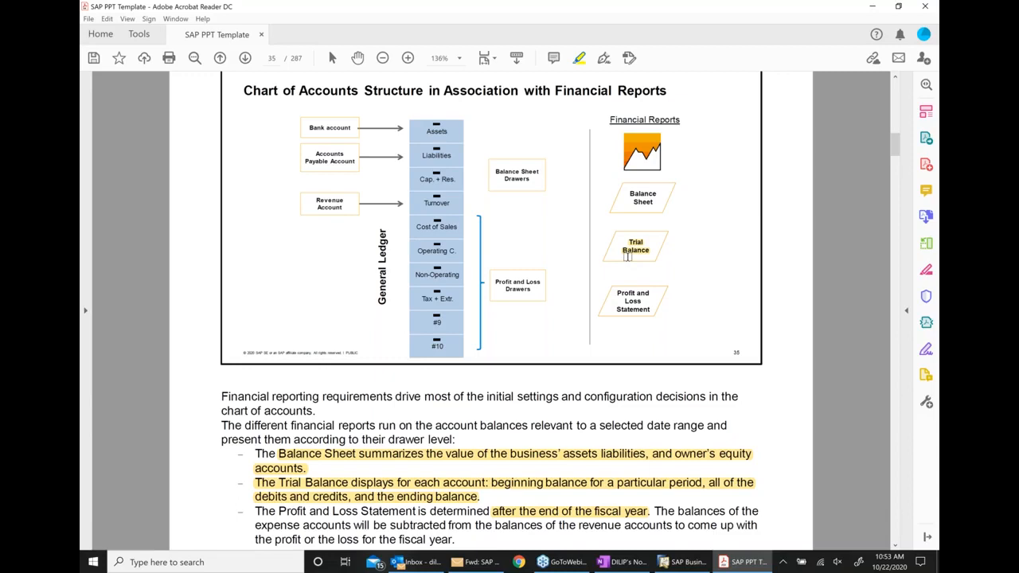
- Highlight the Profit and Loss Statement paragraph and all three bullet points describing the financial reports on page 35
scroll(628, 255, down, 3)
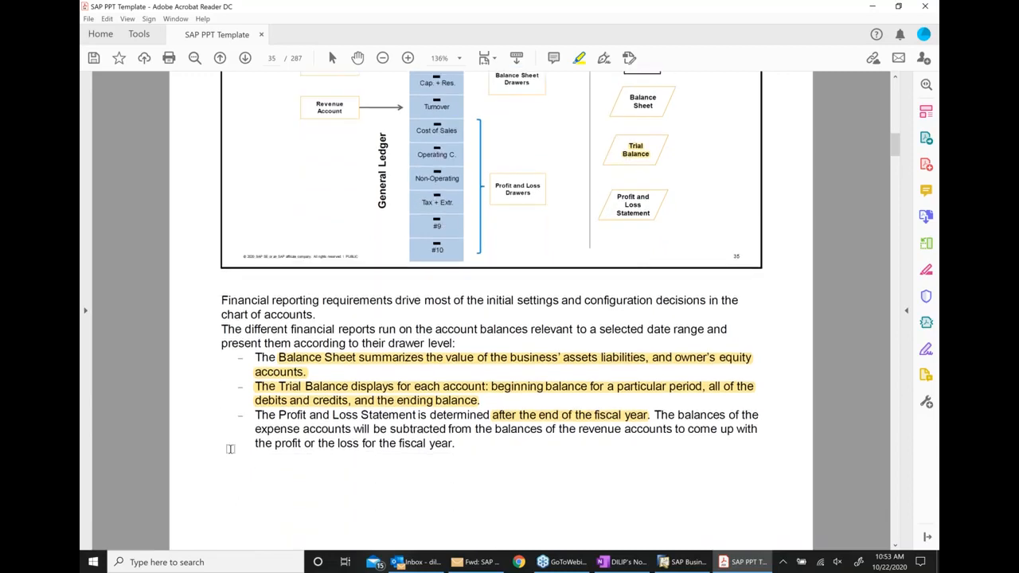
drag(256, 414, 459, 443)
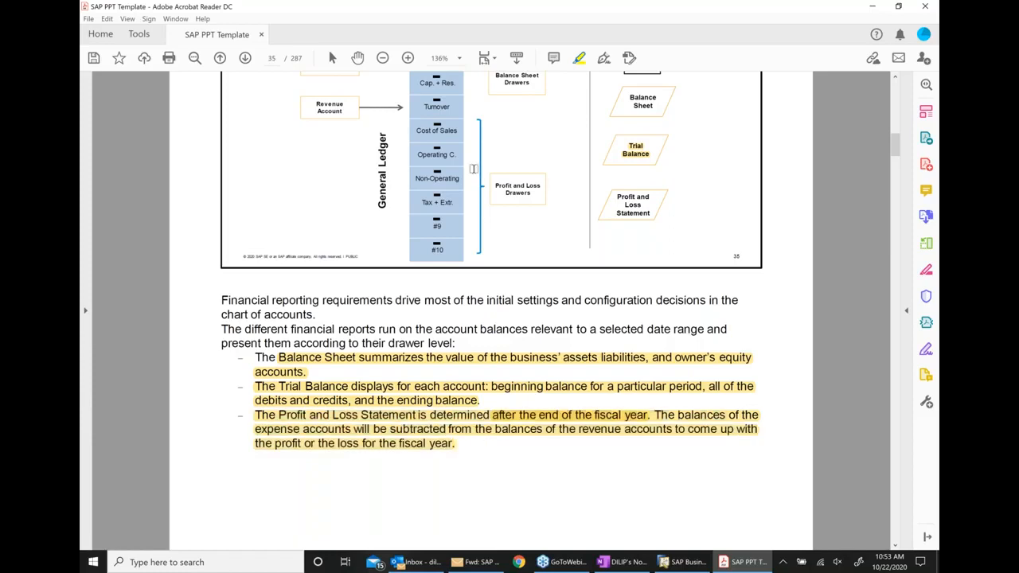
drag(253, 356, 455, 444)
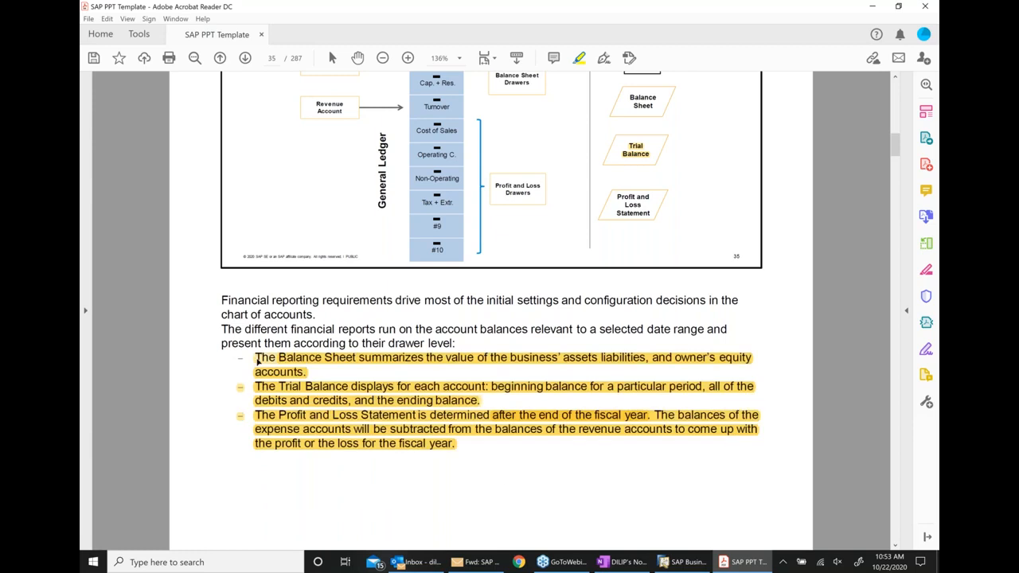
click(299, 366)
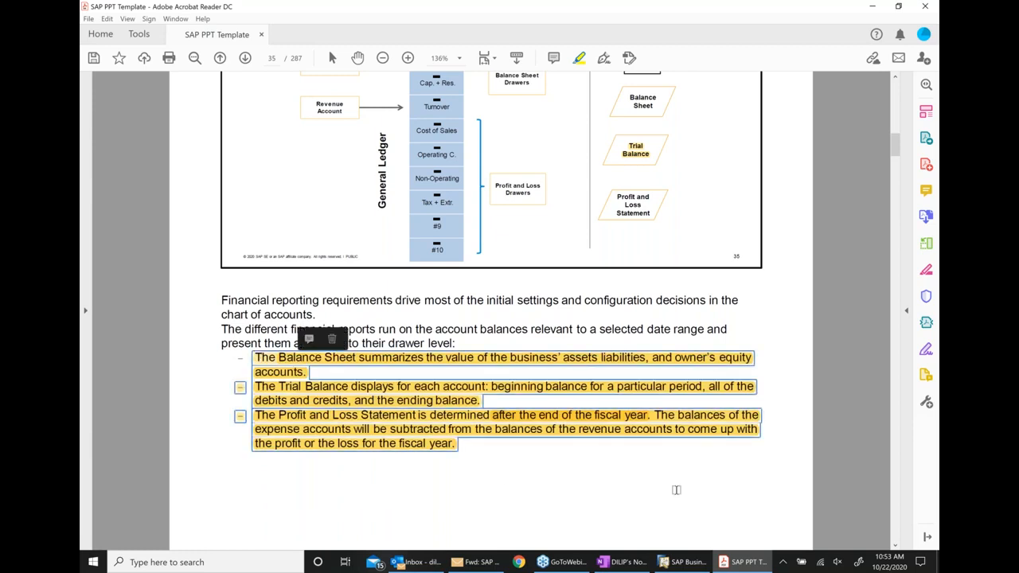
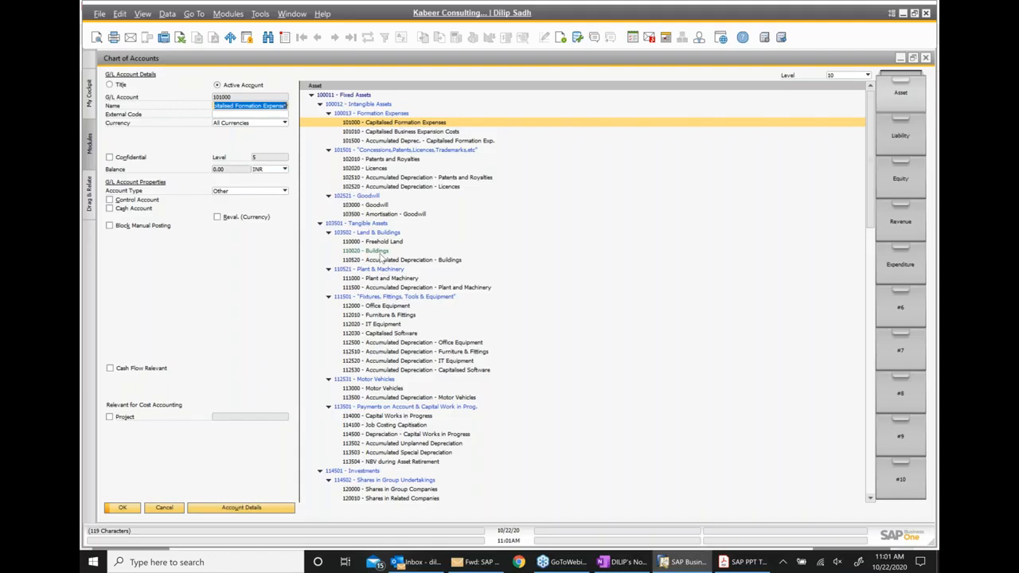
- Switch between SAP Business One and the PDF to compare the account tree's levels and colours with the page 37 levels slide
click(749, 562)
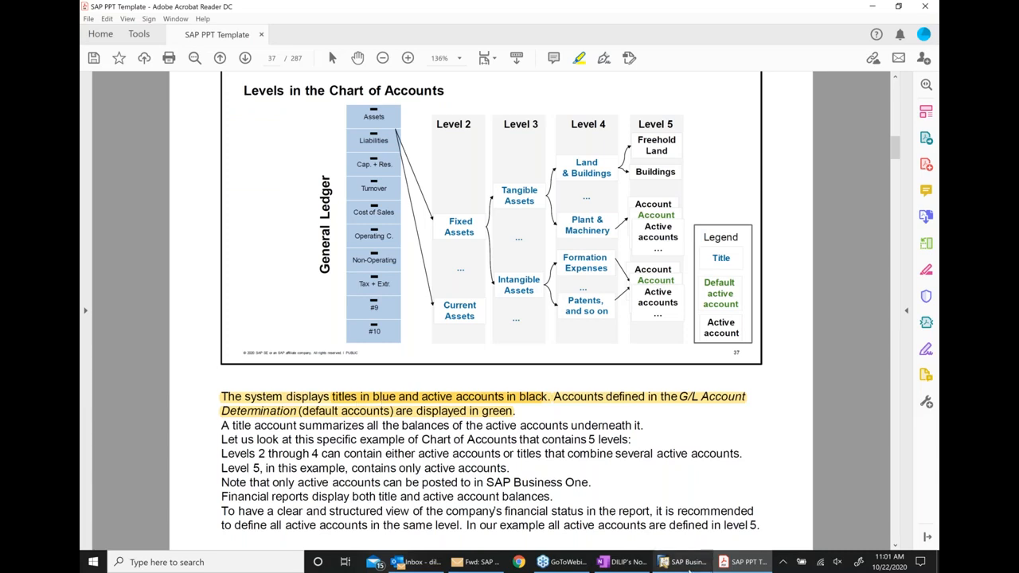
click(683, 562)
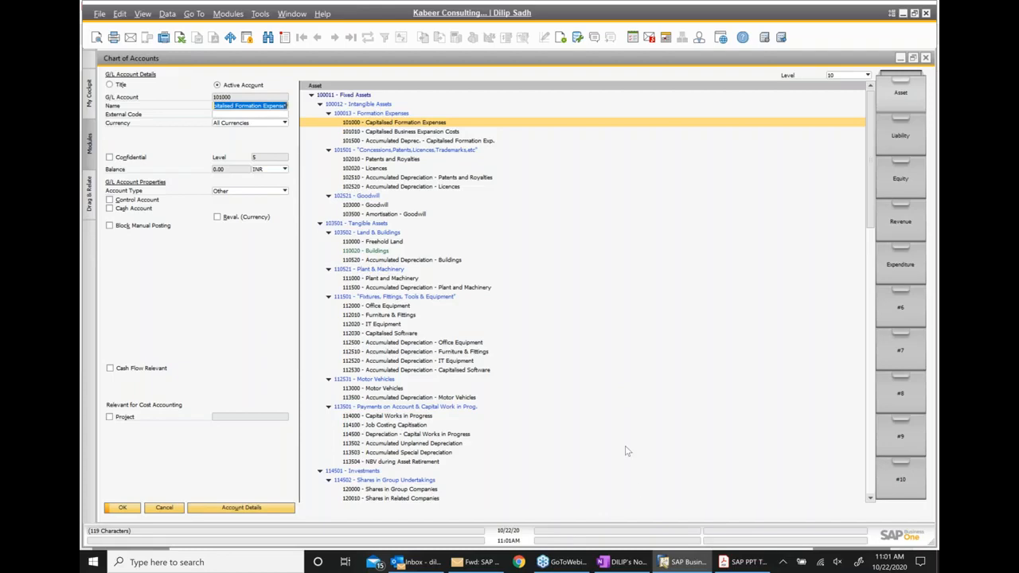
click(680, 564)
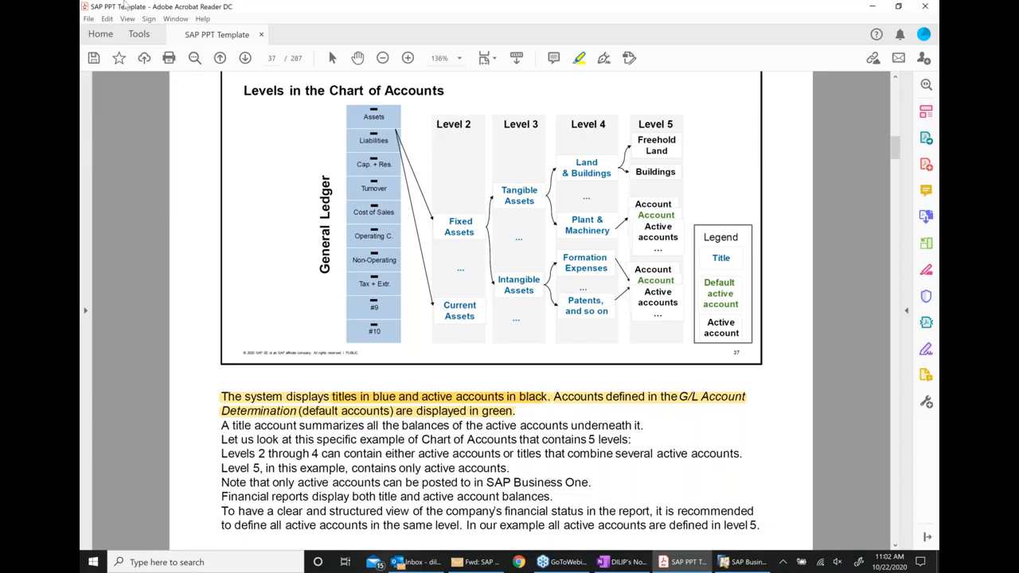
click(675, 564)
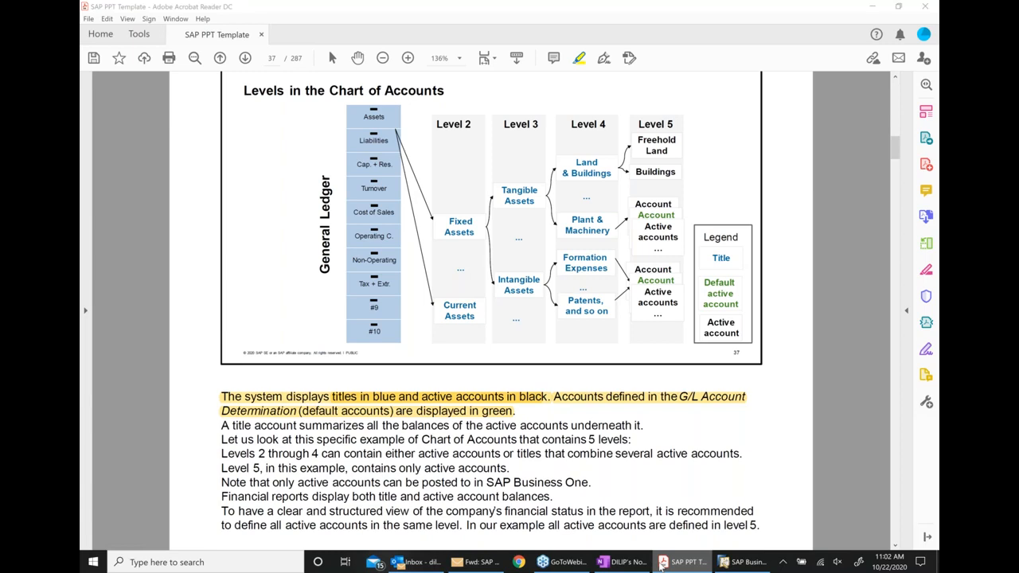
click(675, 564)
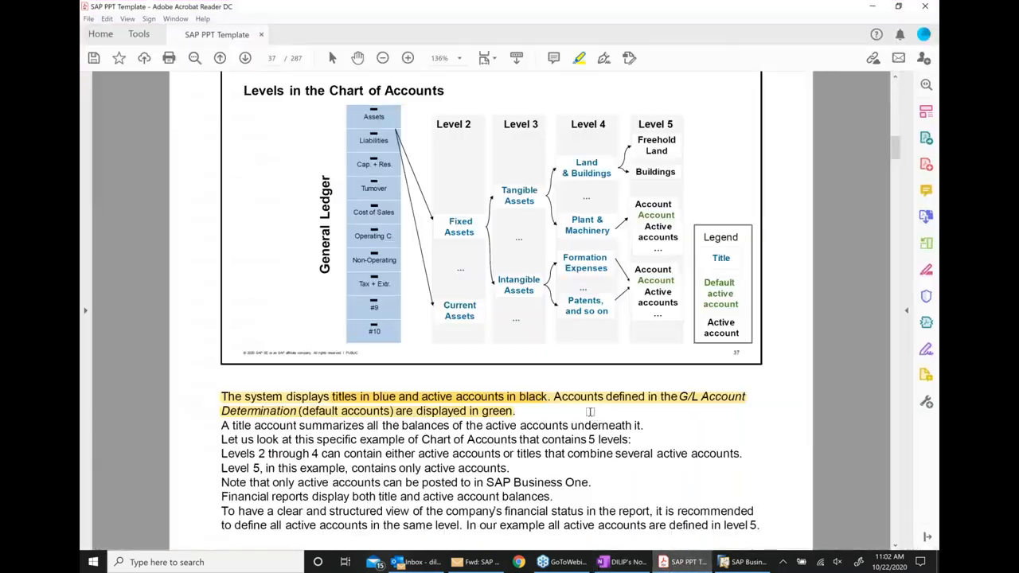
click(740, 562)
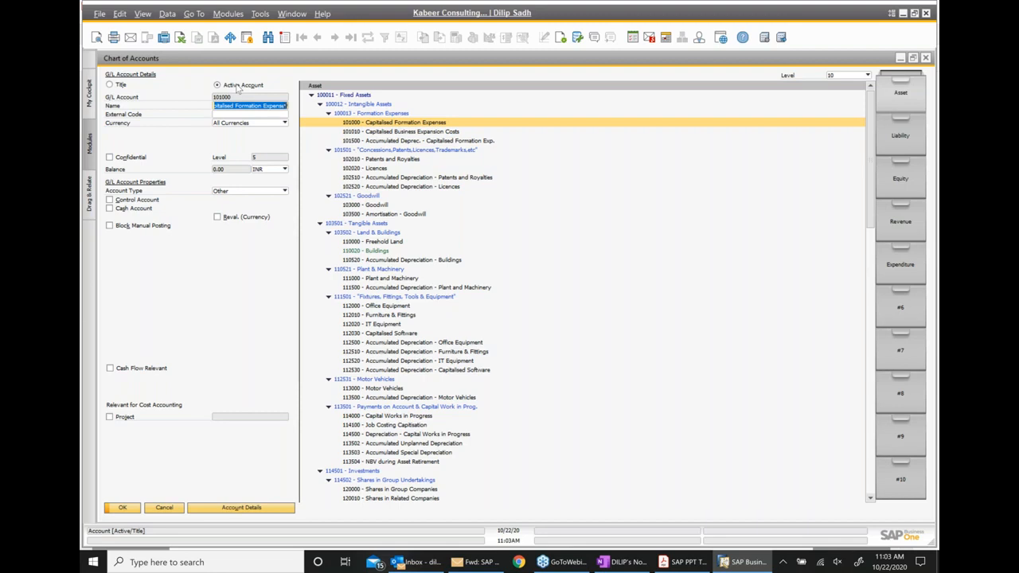
click(681, 563)
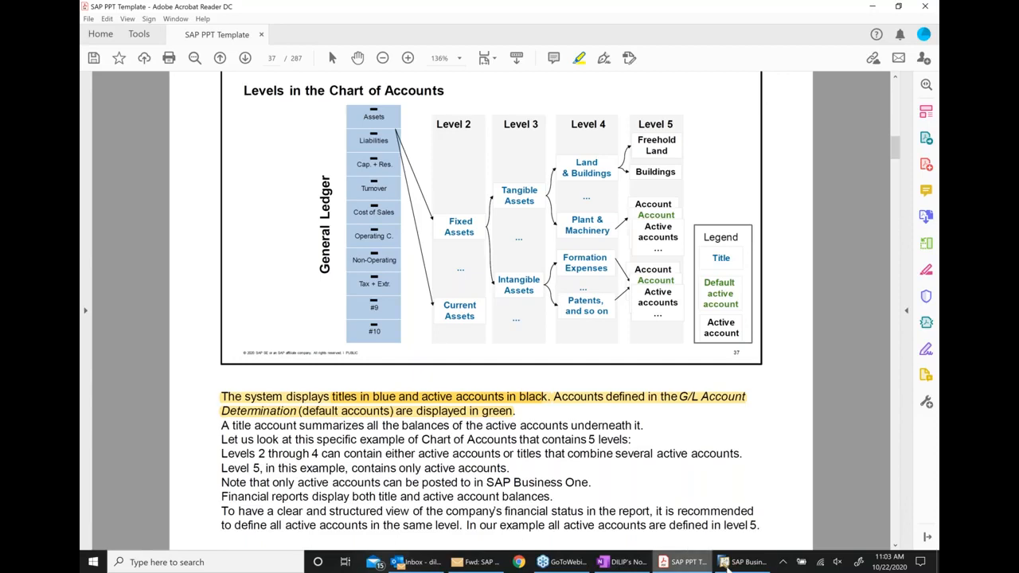
click(745, 562)
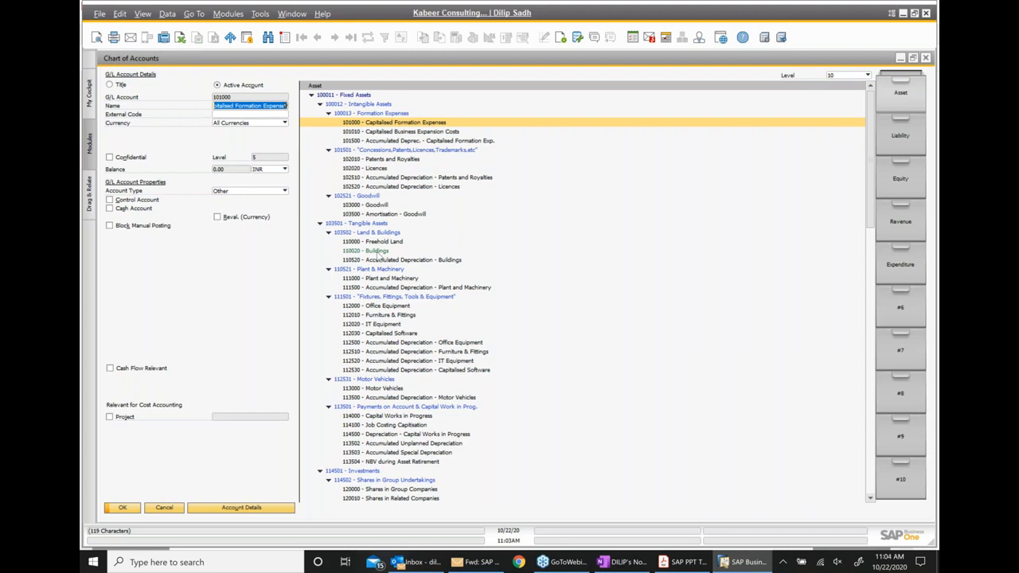
click(683, 562)
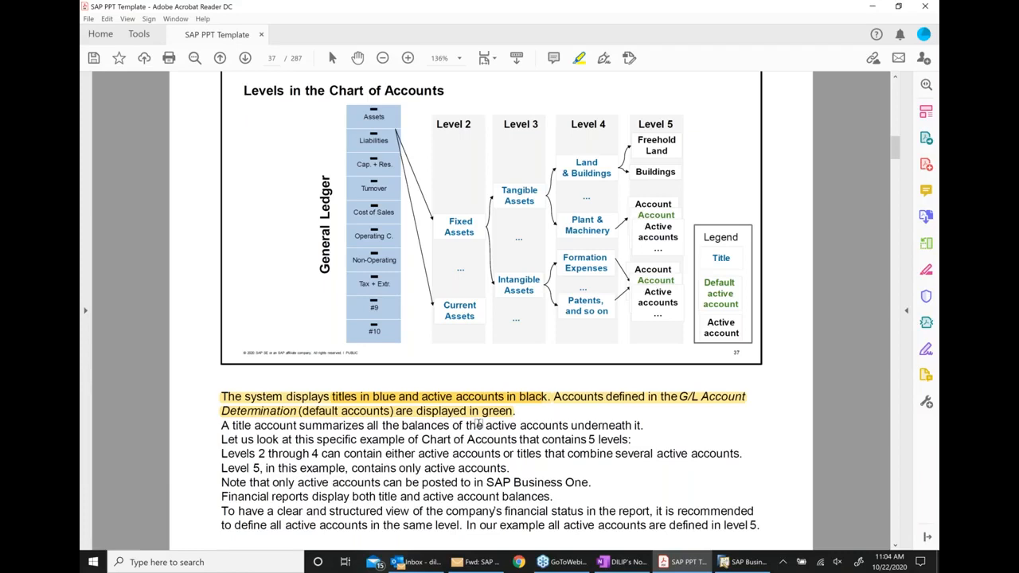
scroll(480, 425, up, 1)
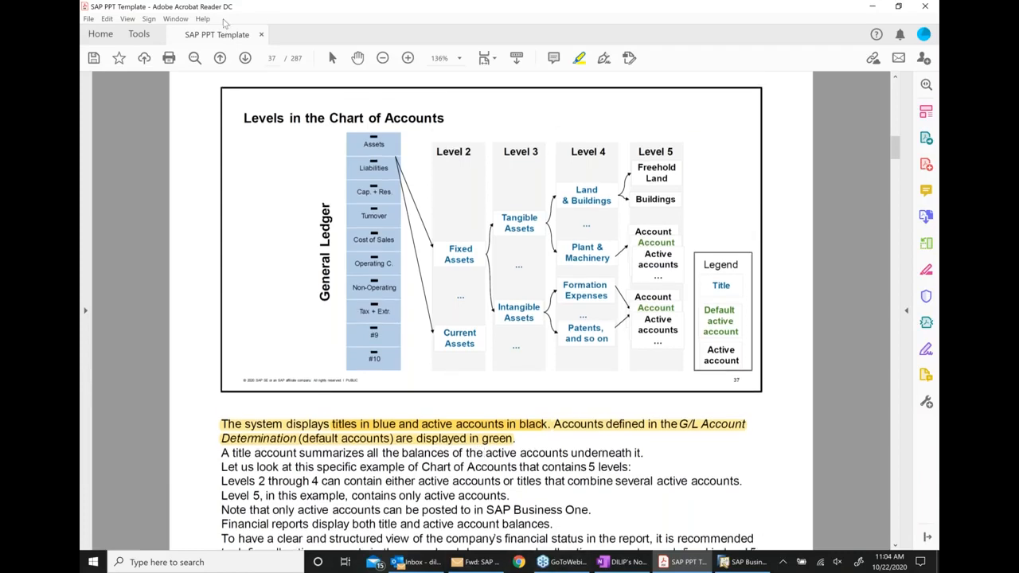
click(245, 57)
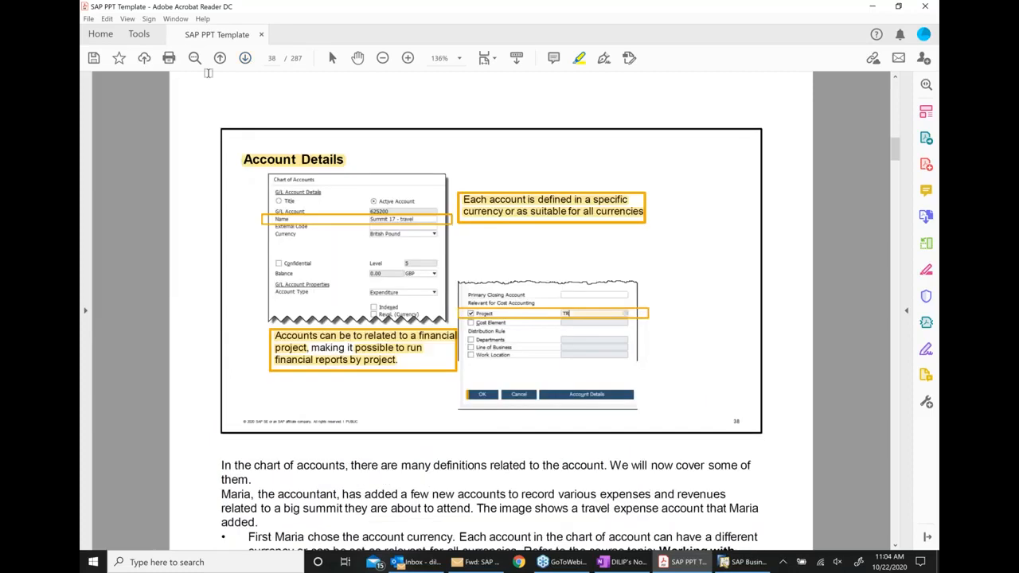
click(220, 57)
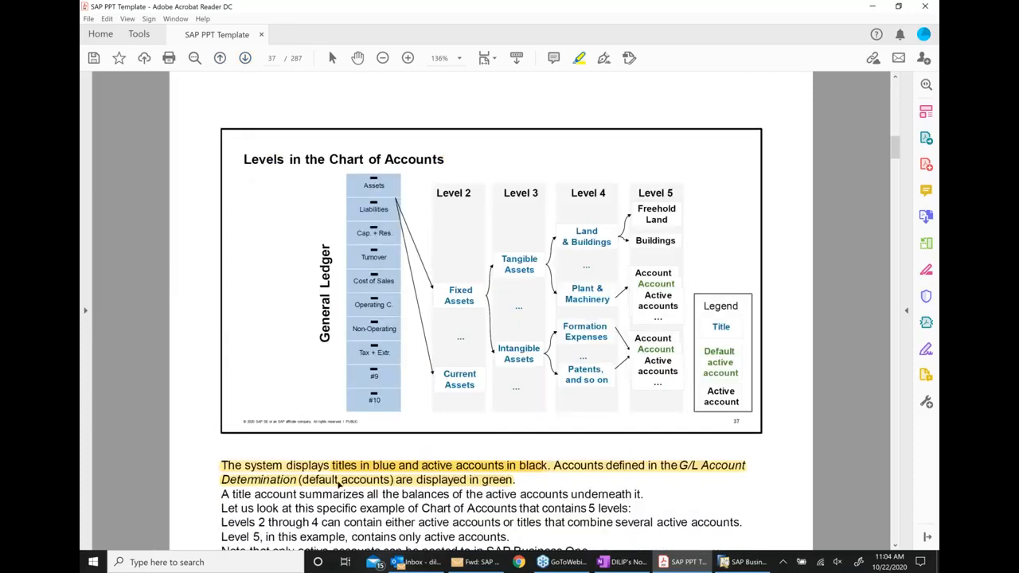
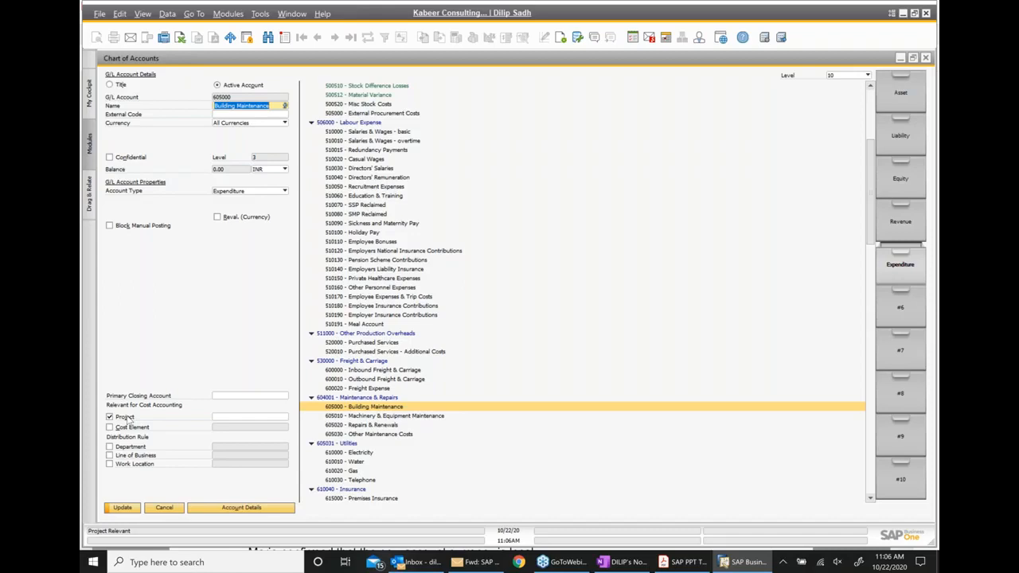
- Review the list of projects available for the Building Maintenance account and close it without choosing one
click(249, 418)
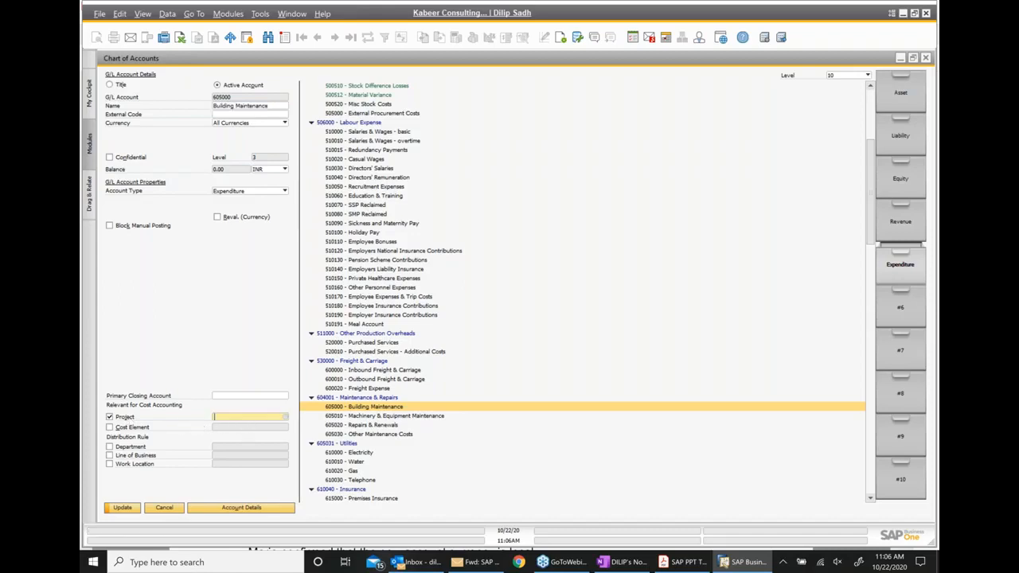
click(285, 419)
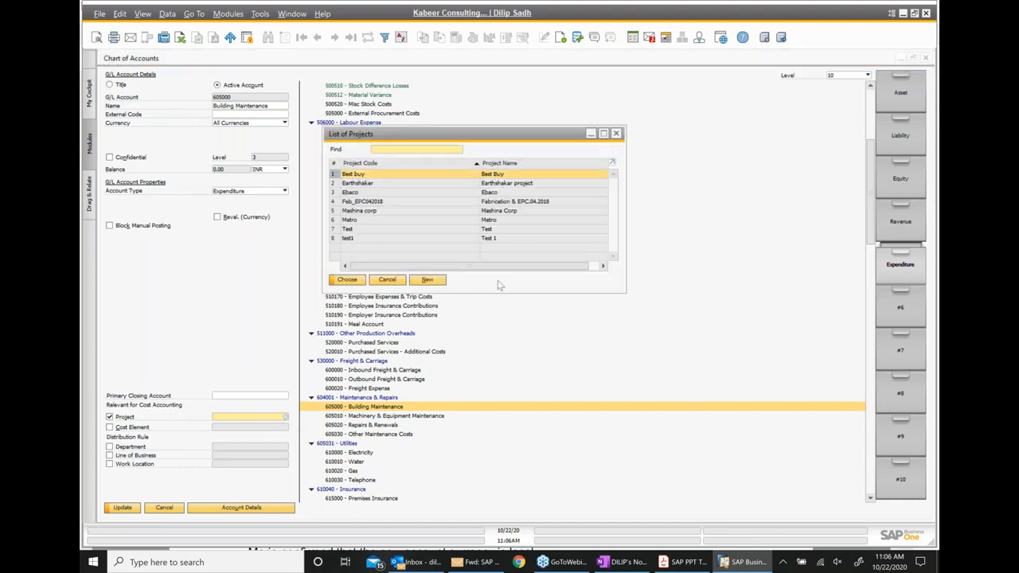
click(497, 194)
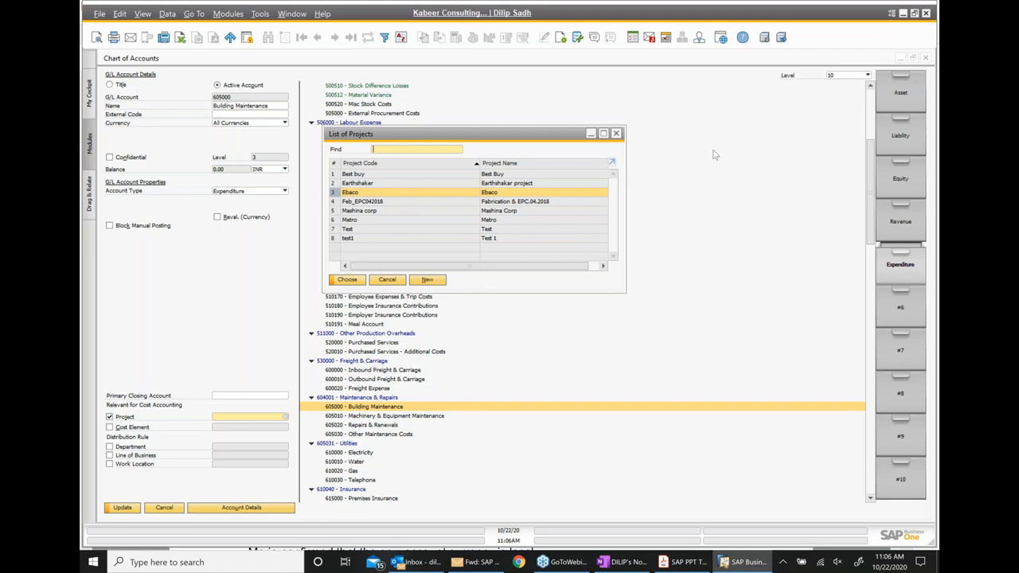
click(615, 135)
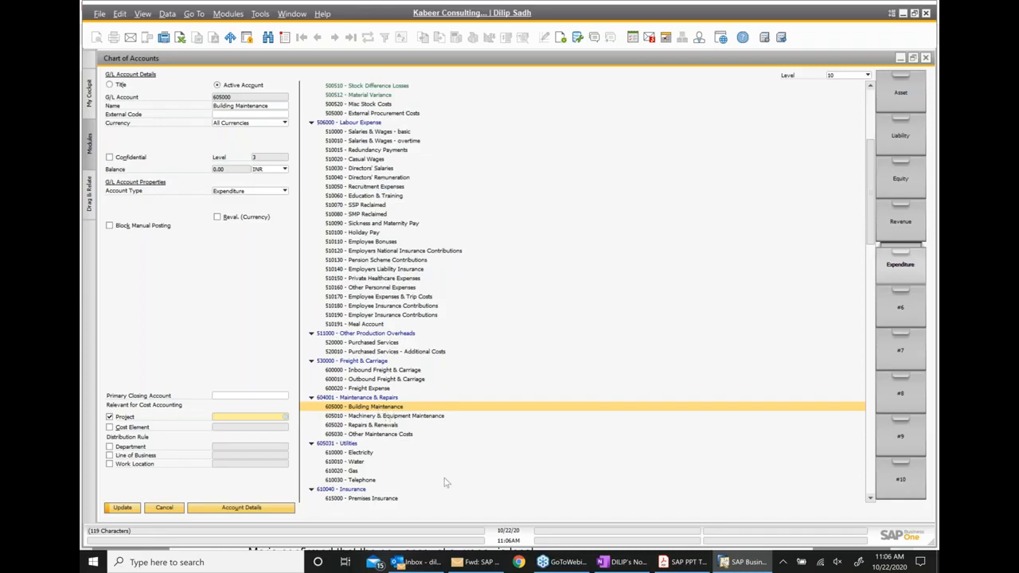
- Switch between the PDF and SAP Business One to compare the page 38 Account Details slide with the Building Maintenance project field
click(683, 563)
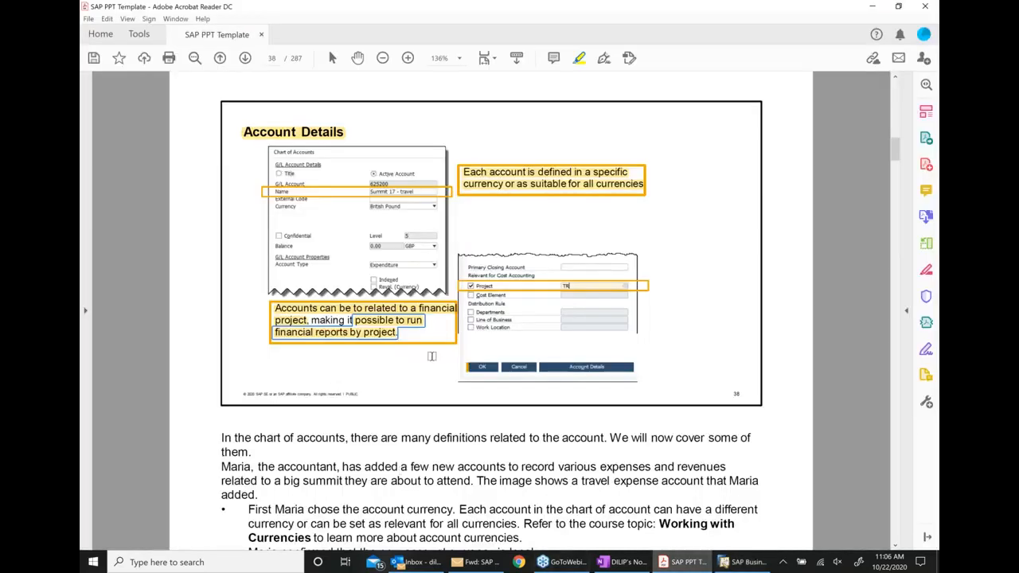
scroll(526, 375, down, 1)
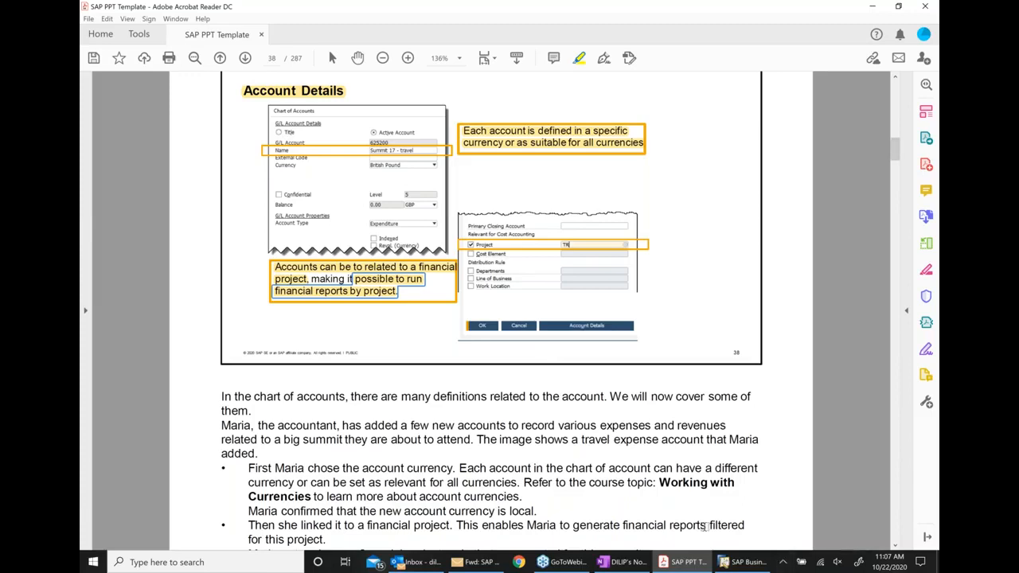
click(744, 562)
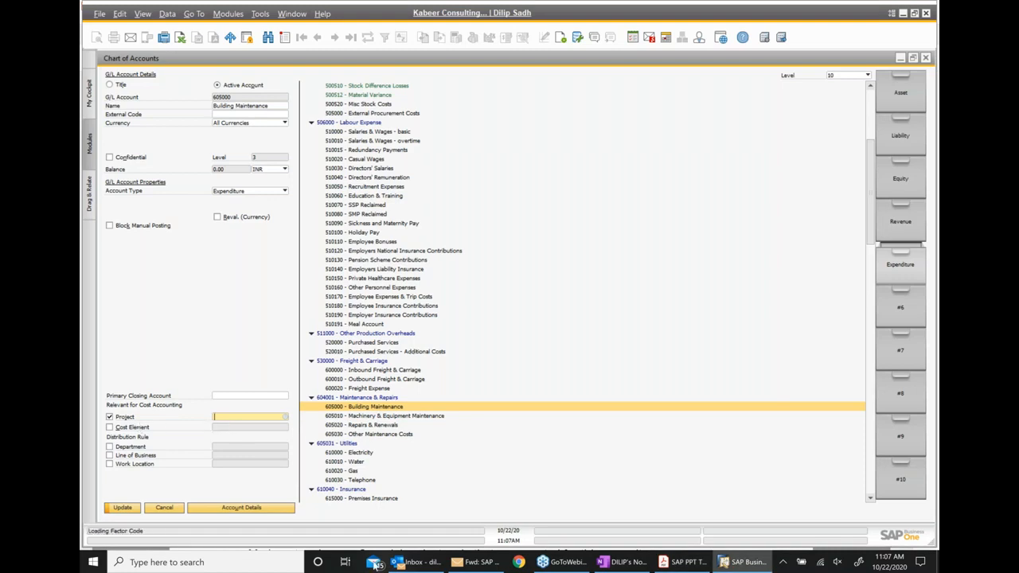
click(669, 562)
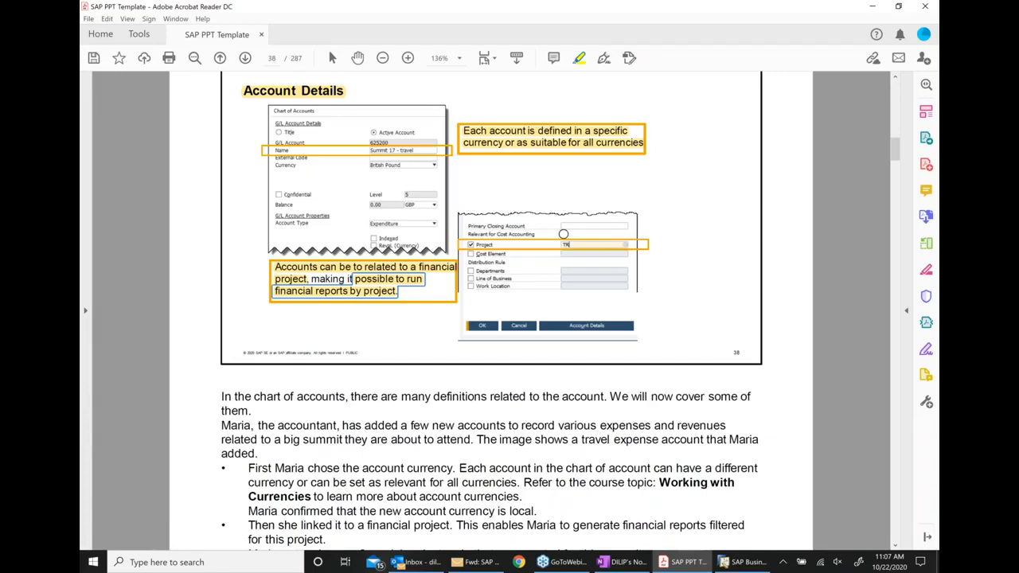
- Switch to SAP Business One and assign the Metro project to the Building Maintenance account
click(744, 562)
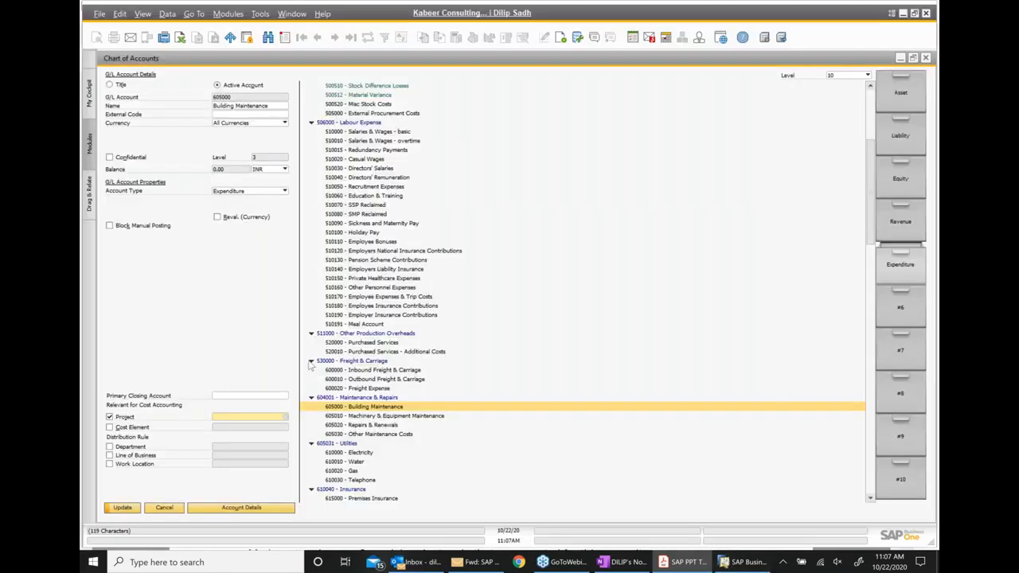
click(287, 418)
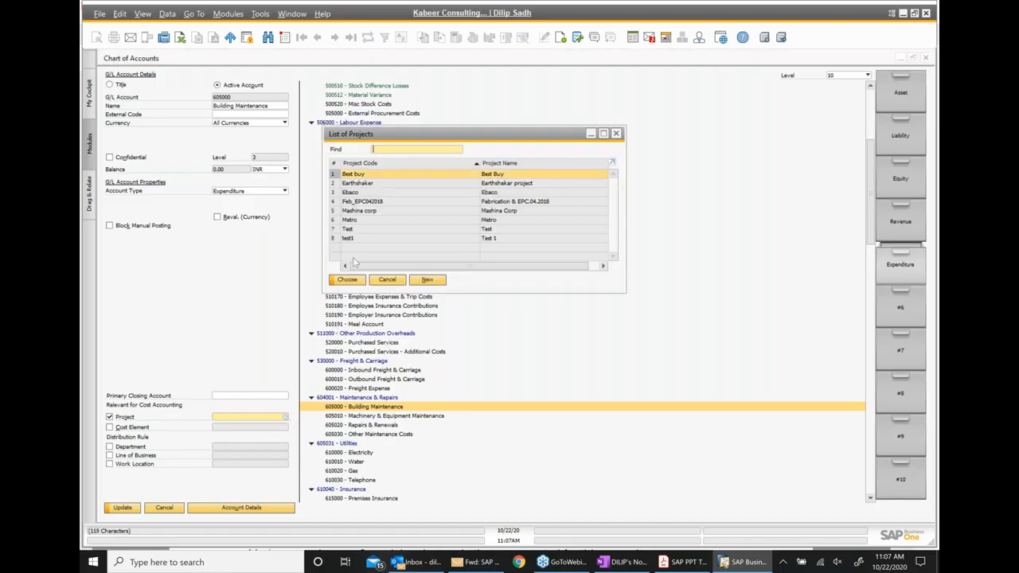
double_click(491, 220)
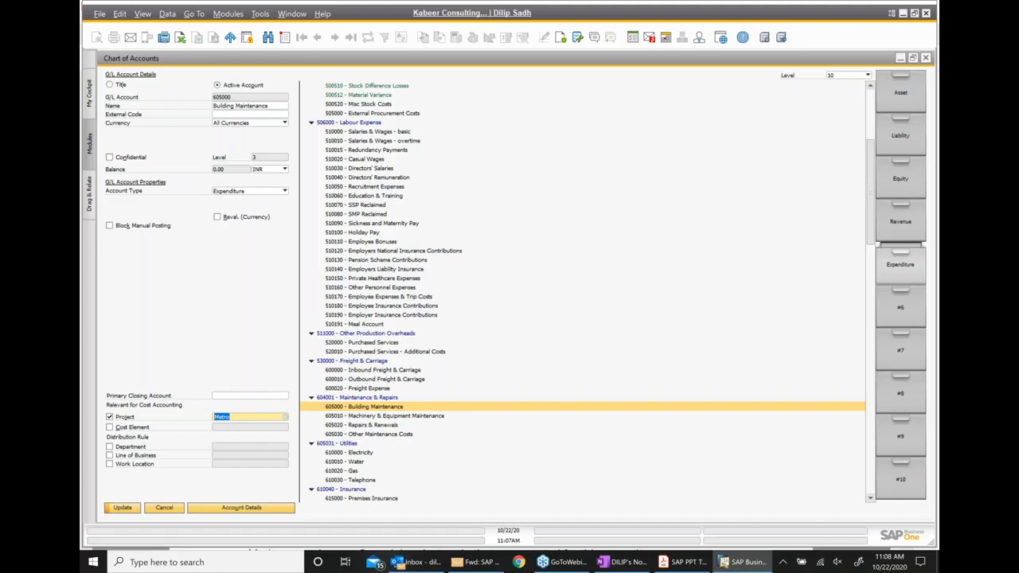
- Switch to the PDF and examine the page 39 Account Details slide on active periods and allowed balances
click(696, 563)
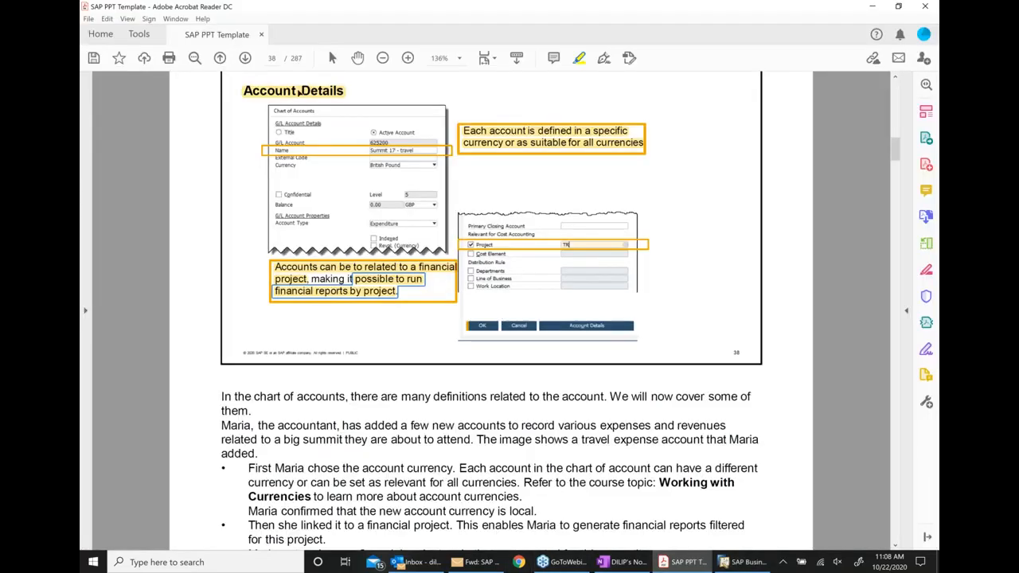
click(245, 58)
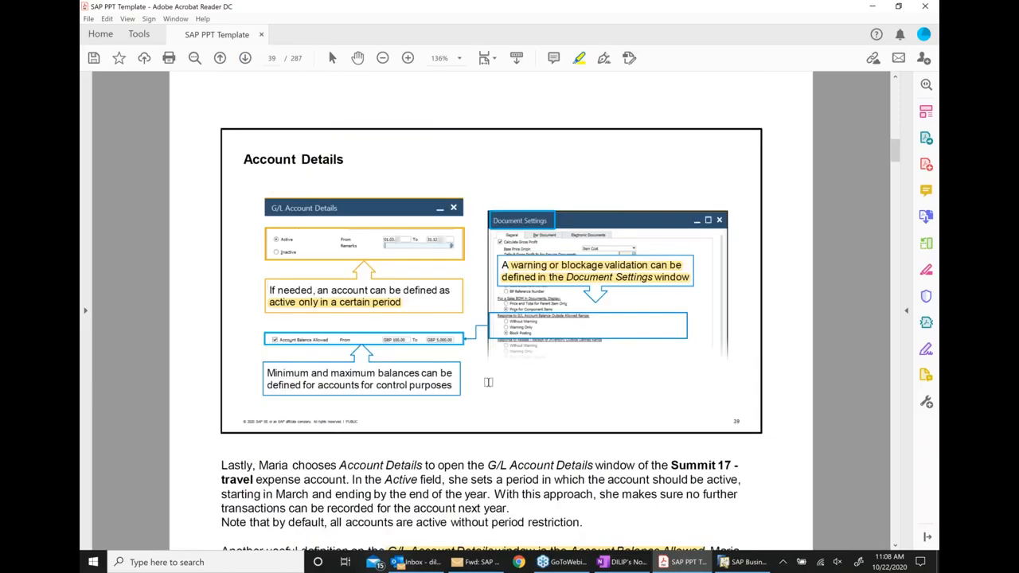
scroll(488, 382, down, 1)
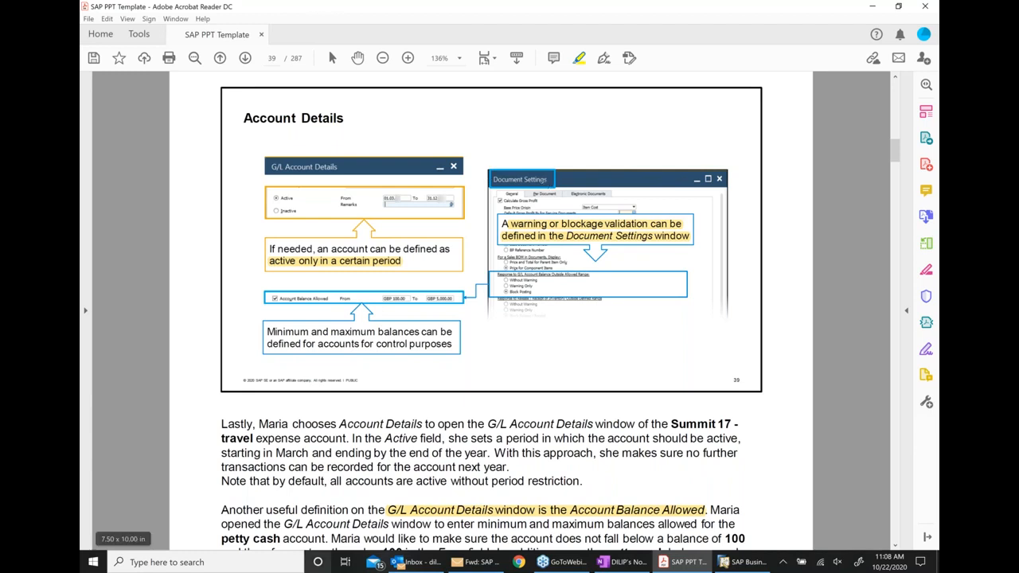
mouse_move(475, 562)
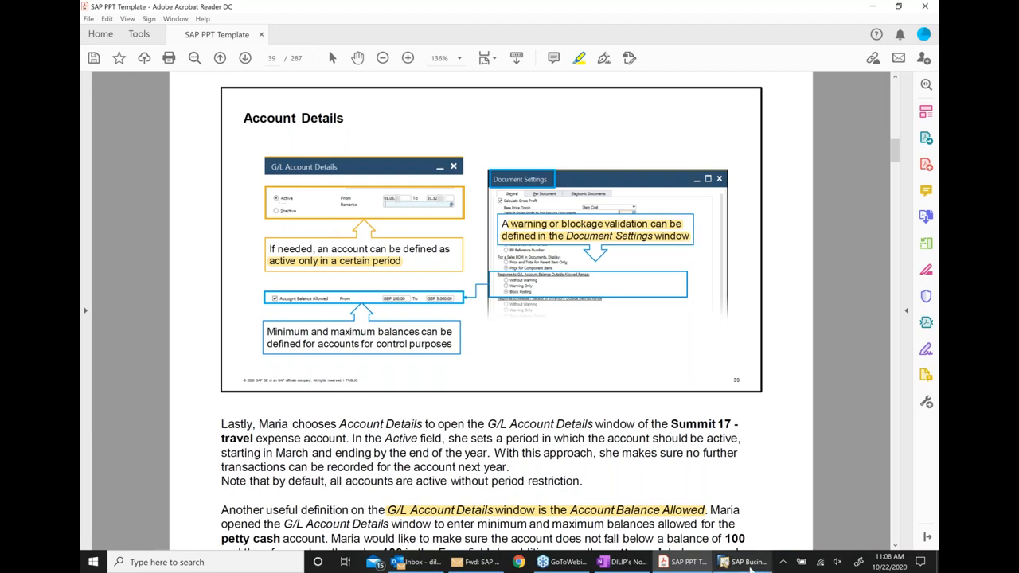
- Switch to SAP Business One and open the G/L Account Details of the Building Maintenance account, moving the window aside
click(748, 562)
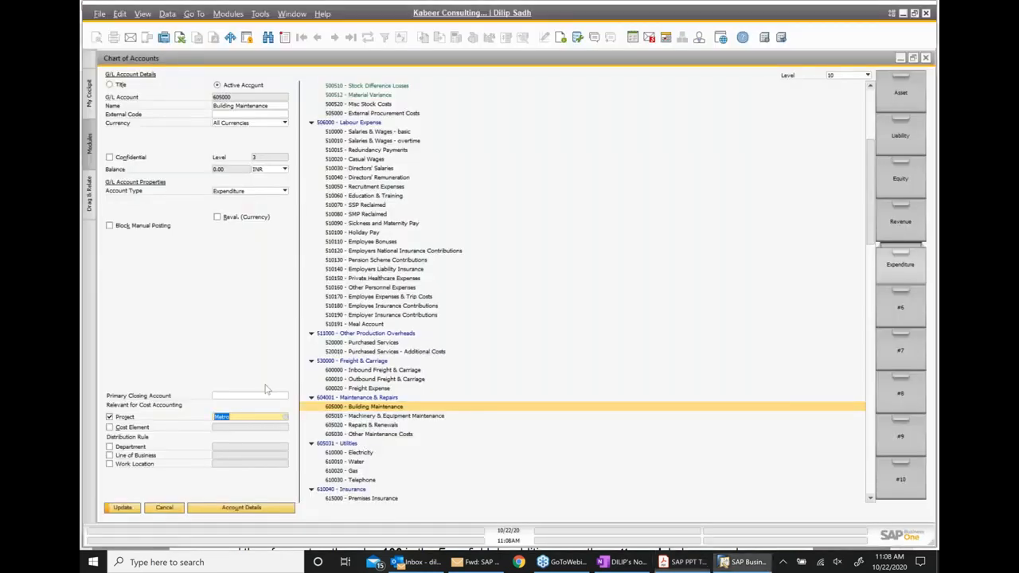
click(241, 508)
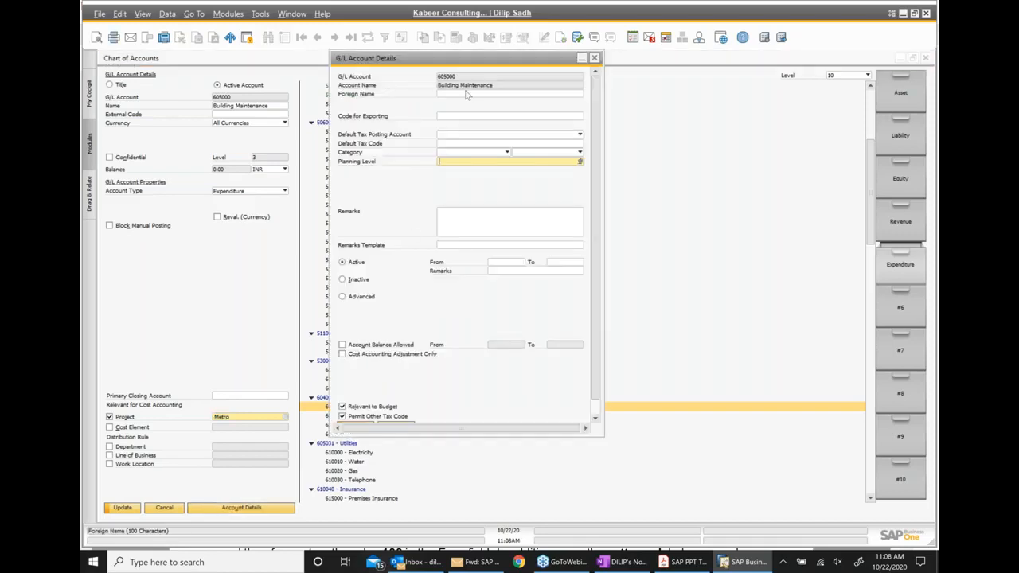
drag(451, 61, 400, 83)
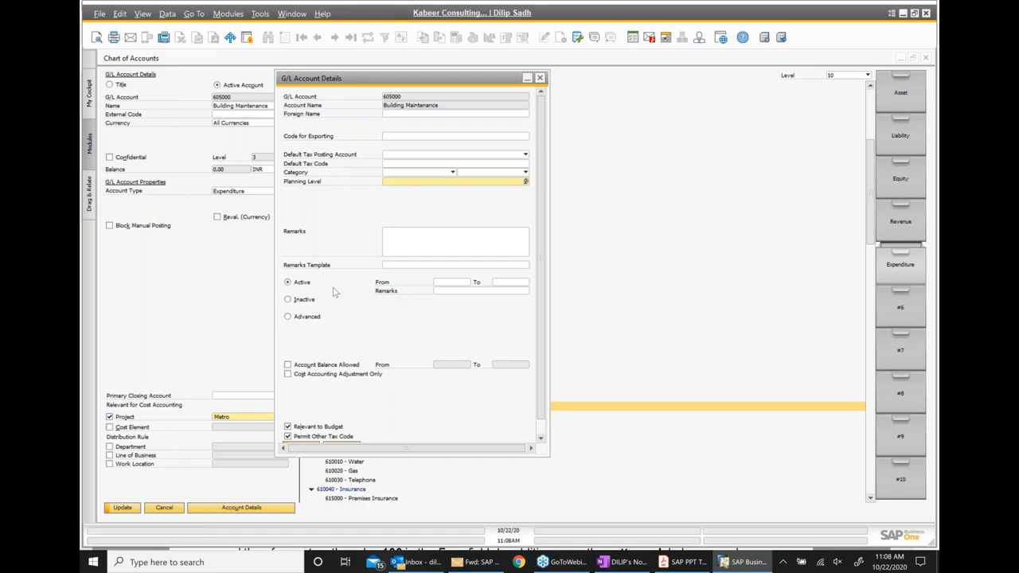
- Check the From and To date fields of the active period, and set the Building Maintenance account to Inactive
click(444, 285)
click(511, 283)
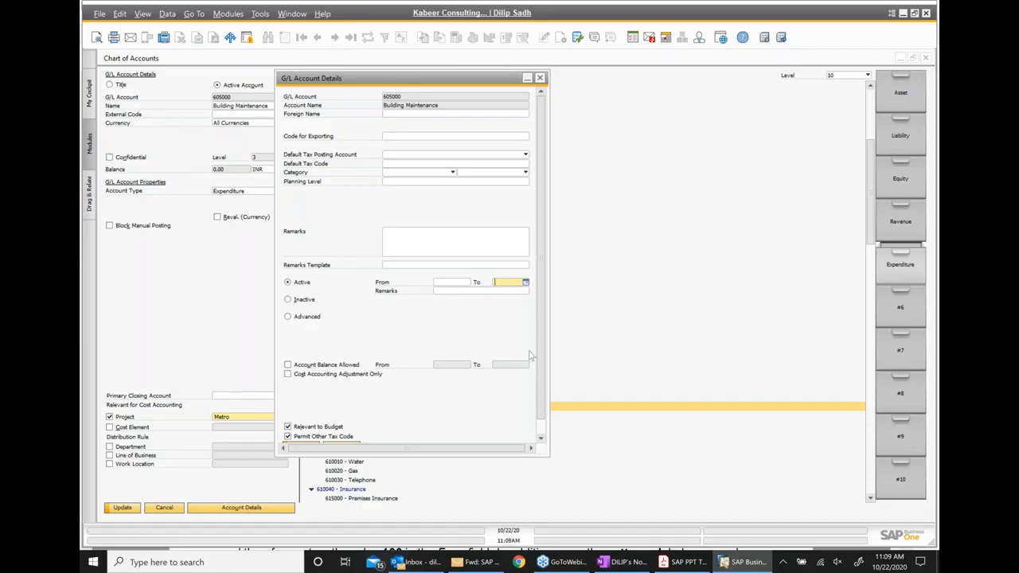
click(450, 284)
click(513, 282)
click(293, 301)
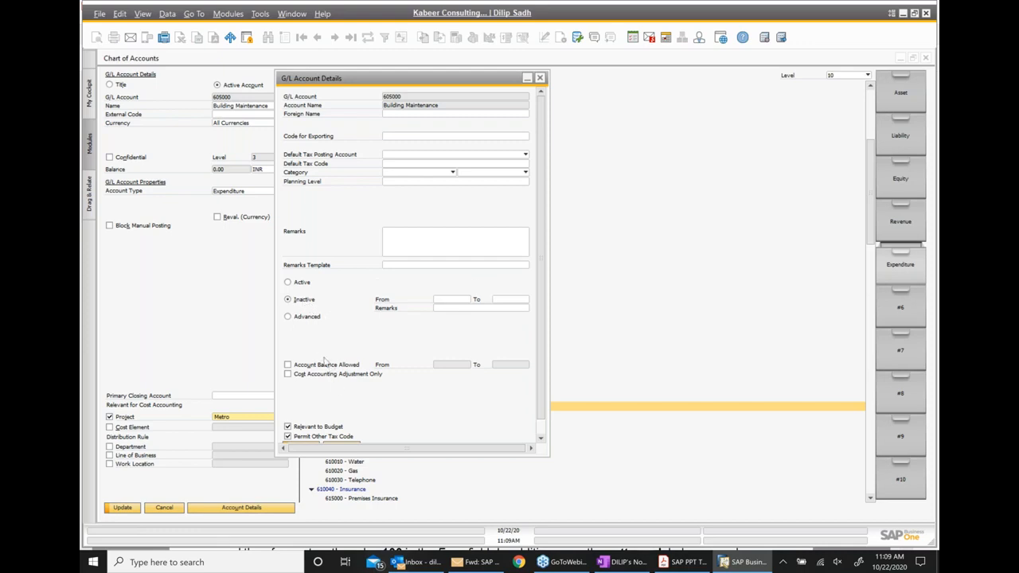
- Set the Building Maintenance account to Advanced, checking the PDF slide, and examine its range, balance, budget and tax code options in SAP Business One
click(312, 320)
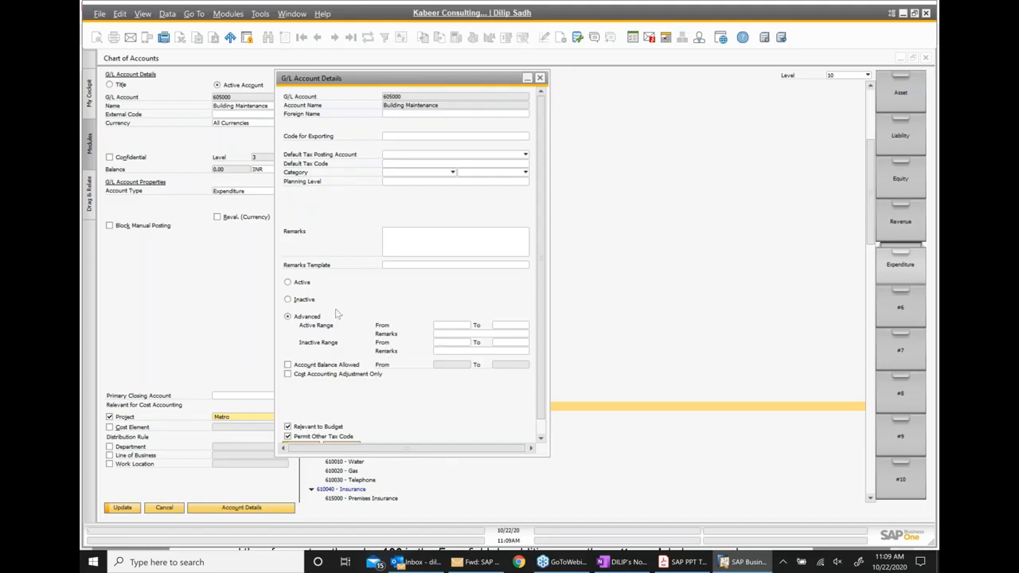
click(686, 563)
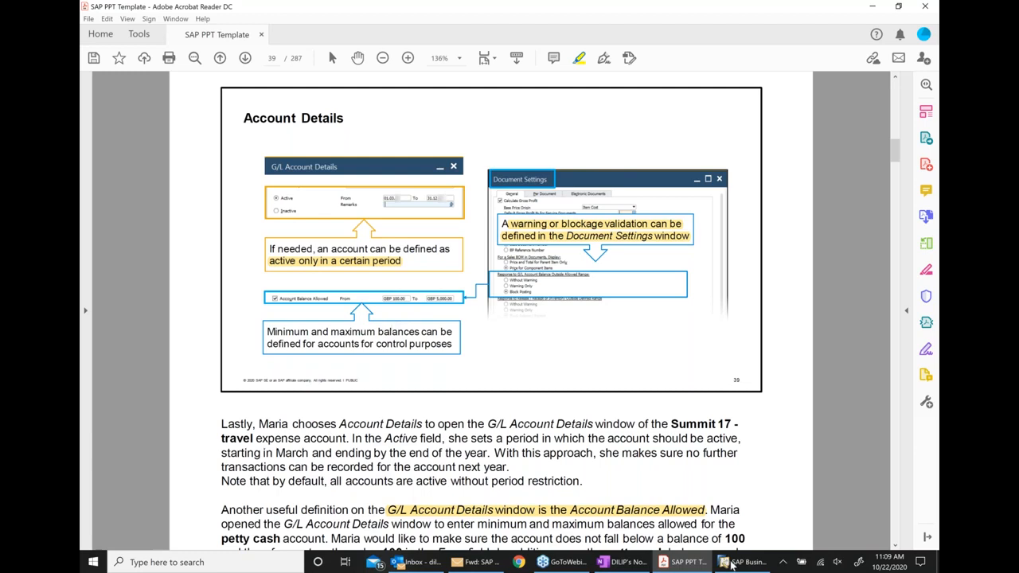
click(745, 562)
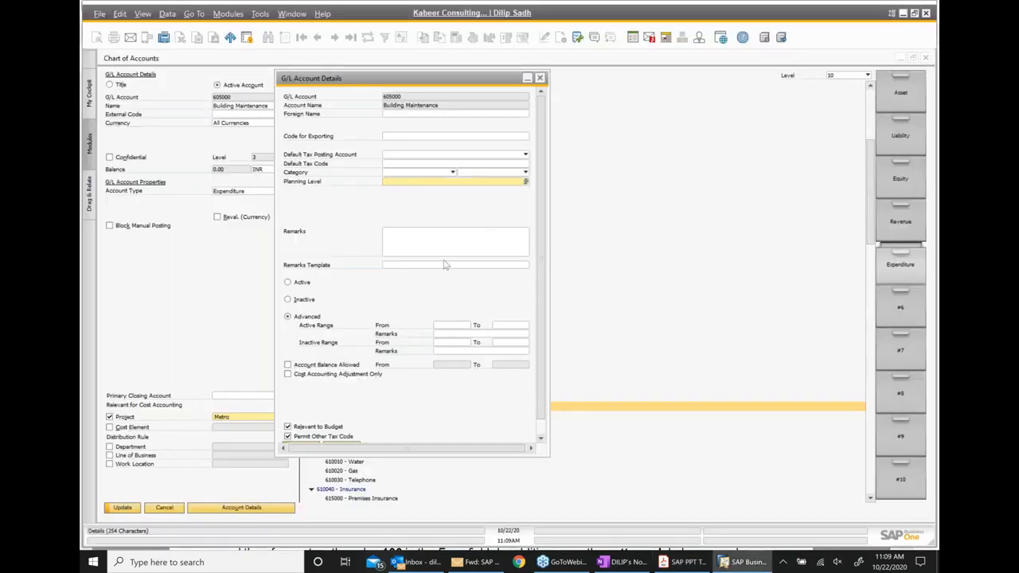
scroll(443, 263, down, 1)
scroll(443, 262, up, 1)
scroll(428, 258, down, 2)
scroll(428, 257, up, 1)
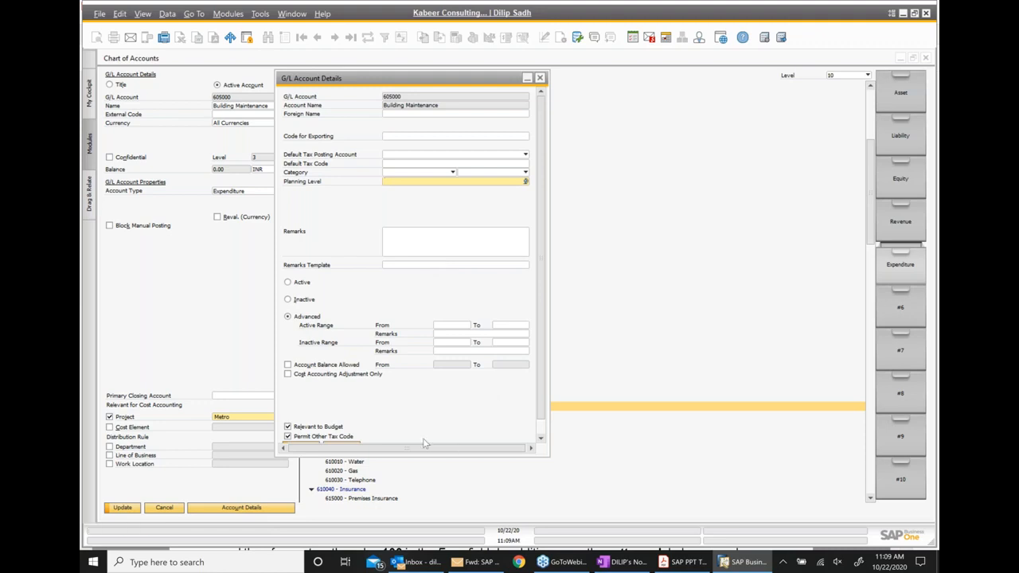
scroll(430, 380, down, 2)
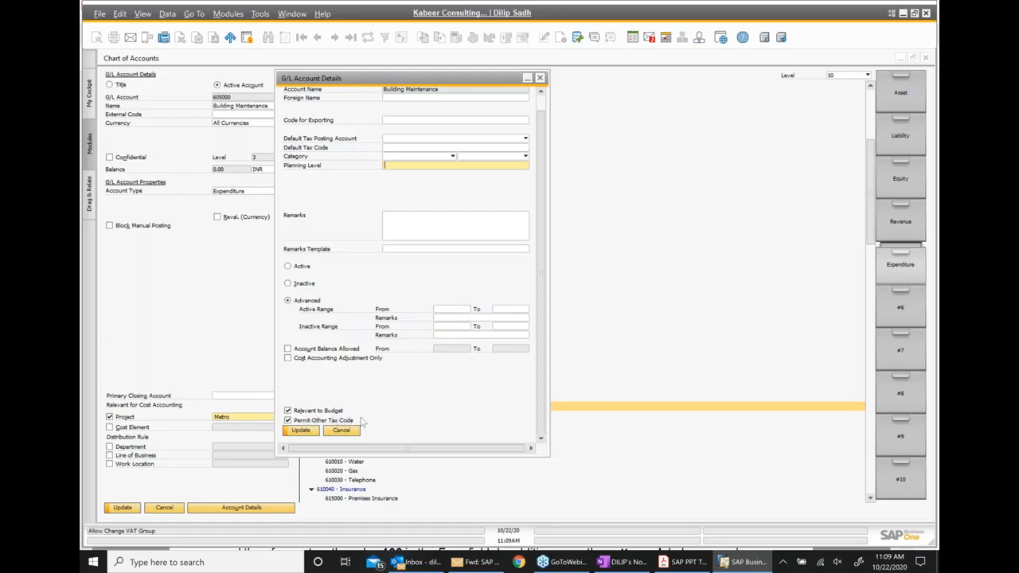
- Move the G/L Account Details window aside, then close it without saving the changes
drag(483, 69, 598, 43)
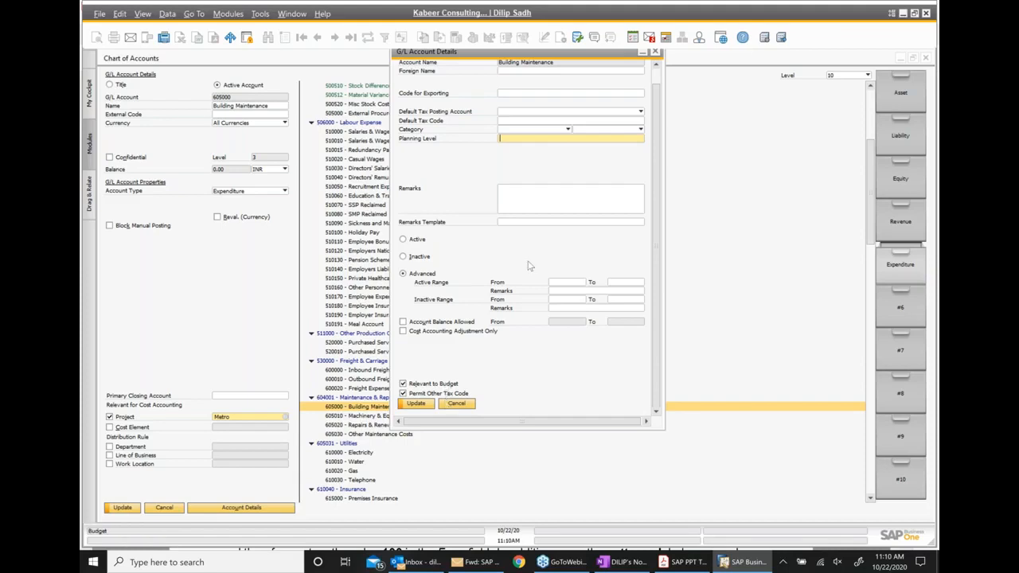
click(656, 53)
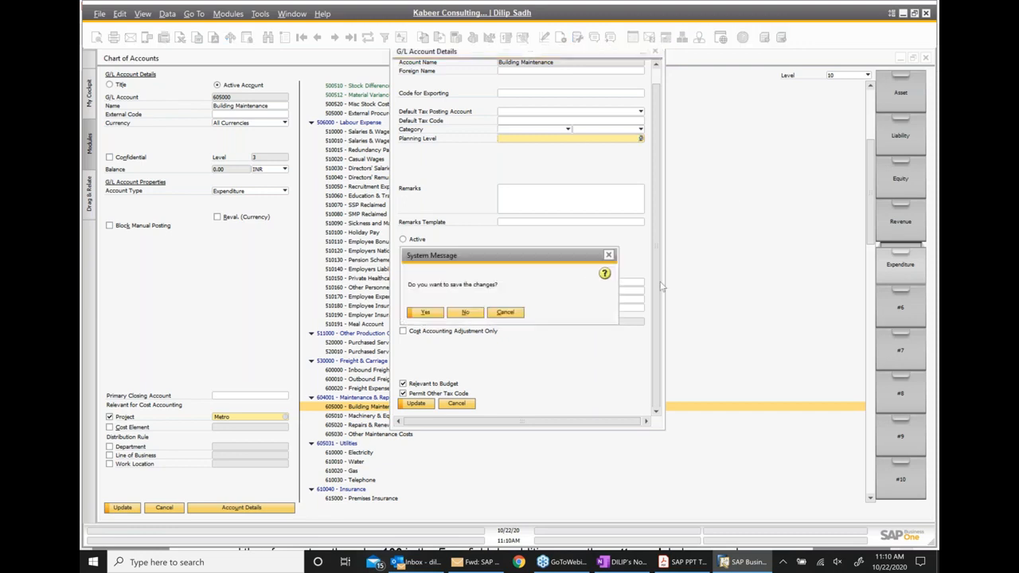
click(466, 313)
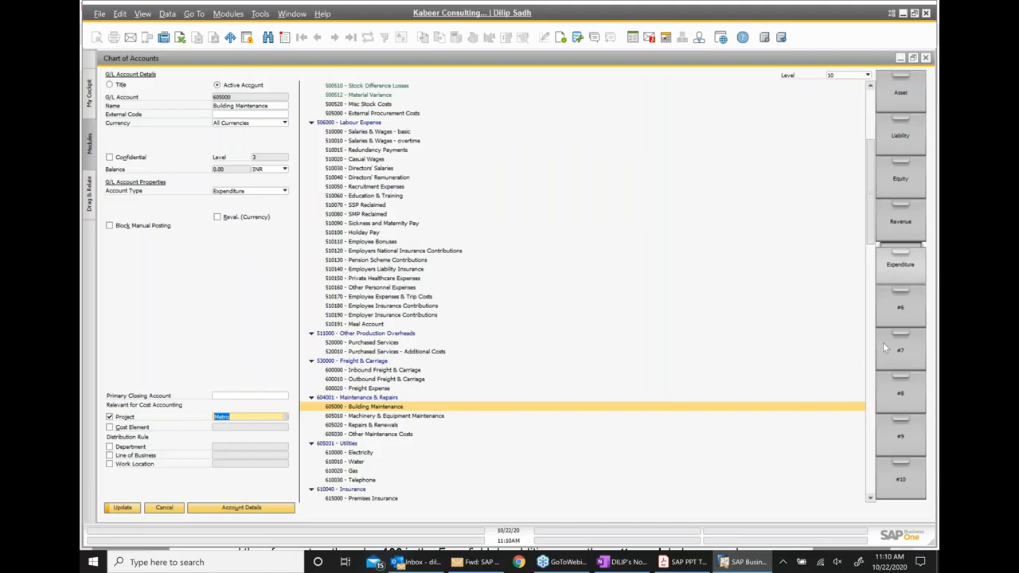
- Check the PDF, return to SAP Business One, and try enabling Account Balance Allowed for Building Maintenance, discarding the change
click(684, 562)
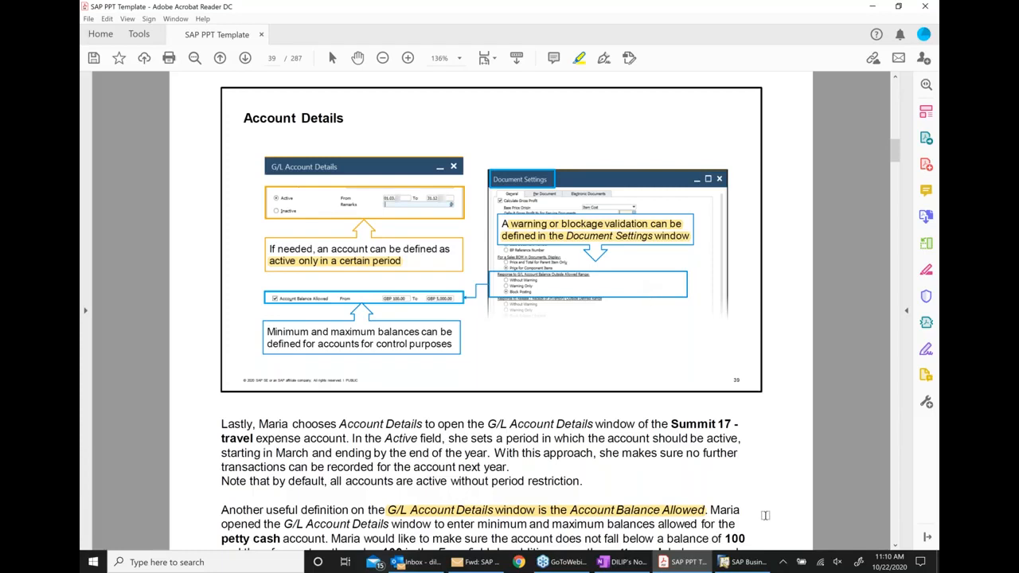
click(746, 563)
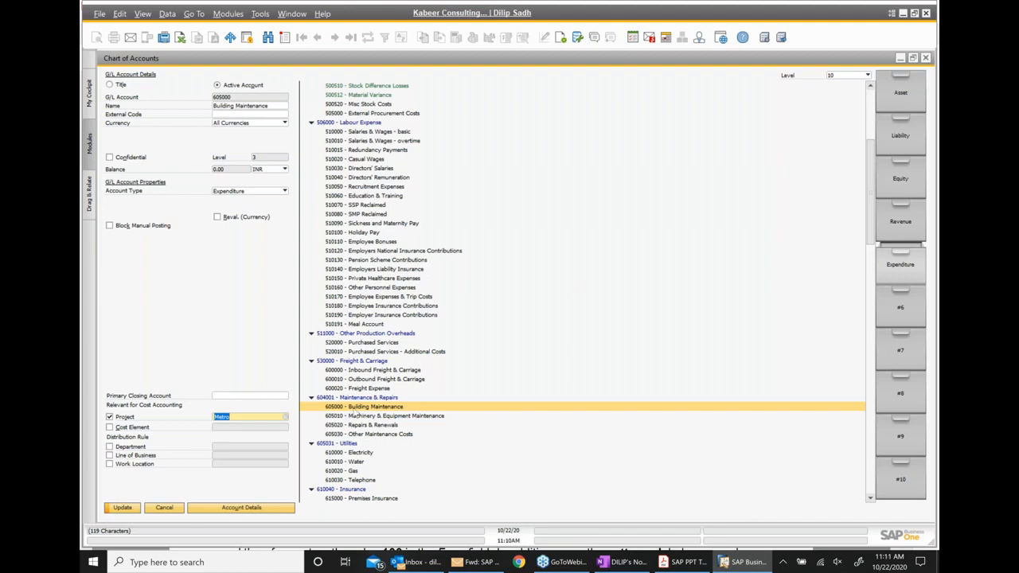
click(248, 511)
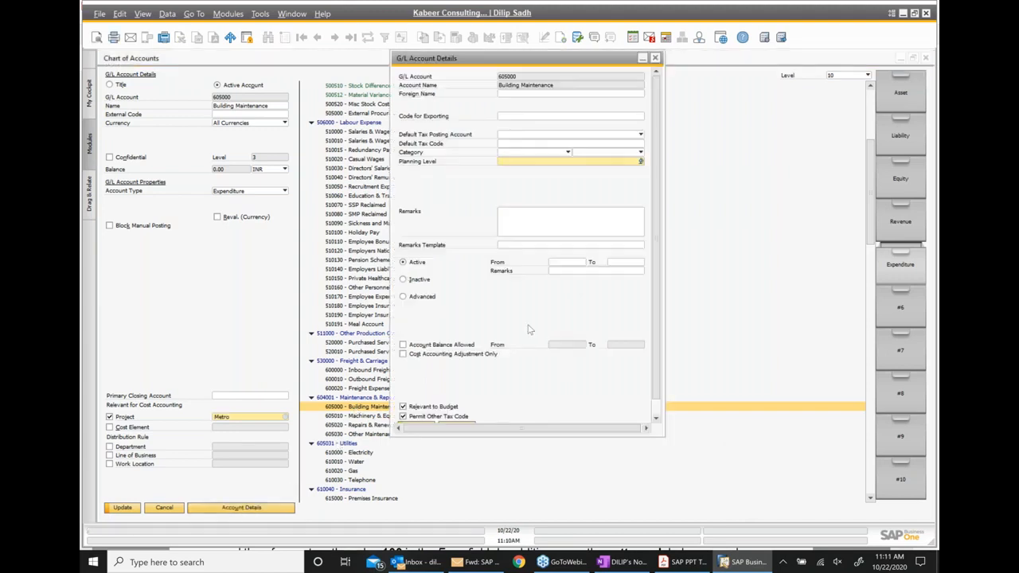
scroll(529, 329, down, 1)
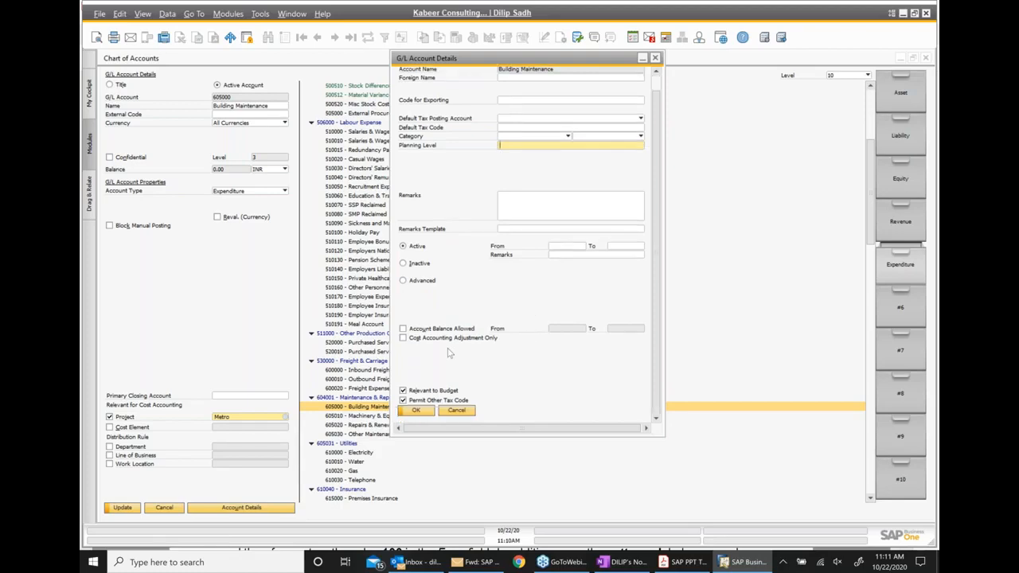
click(438, 329)
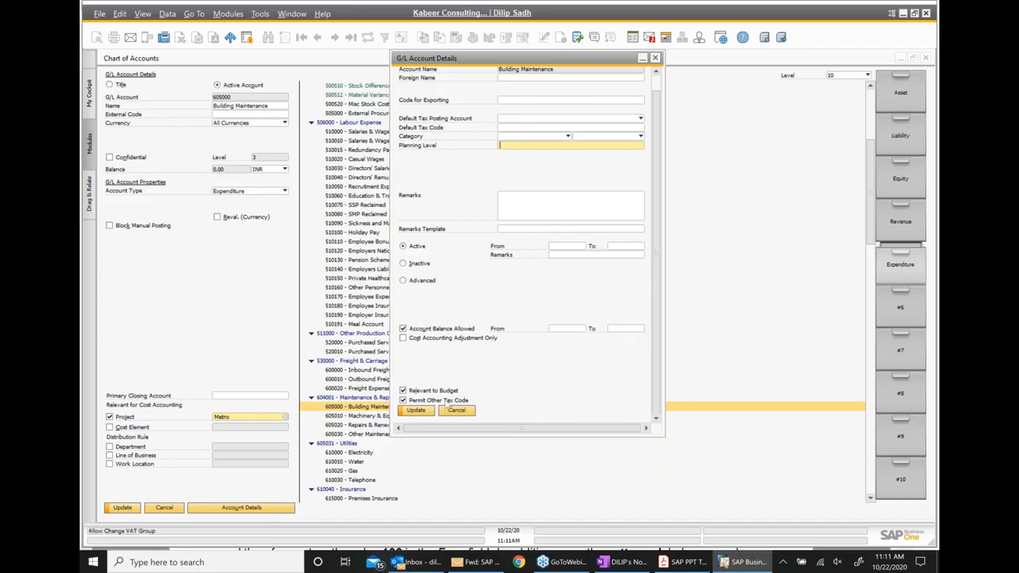
click(654, 58)
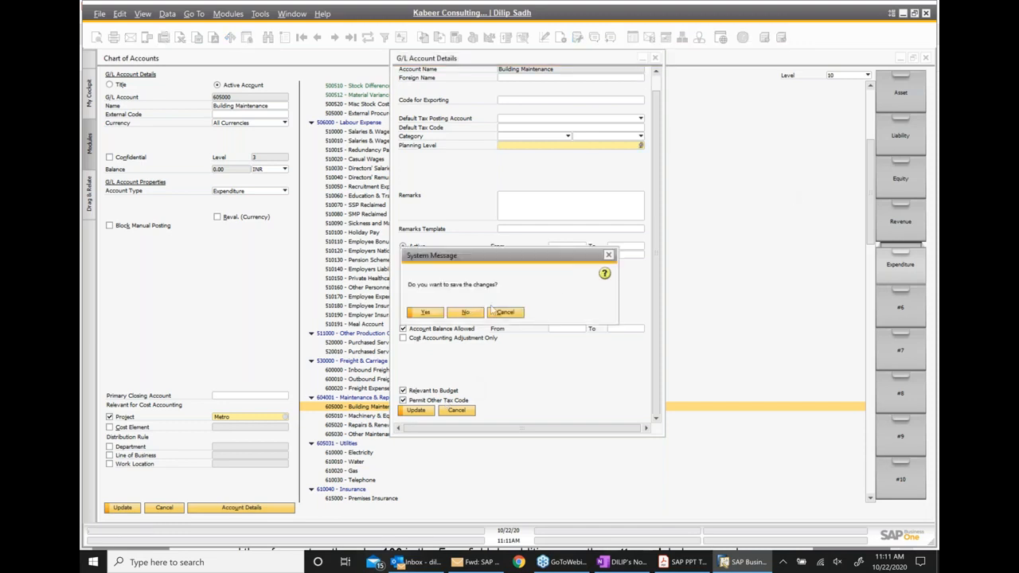
click(466, 312)
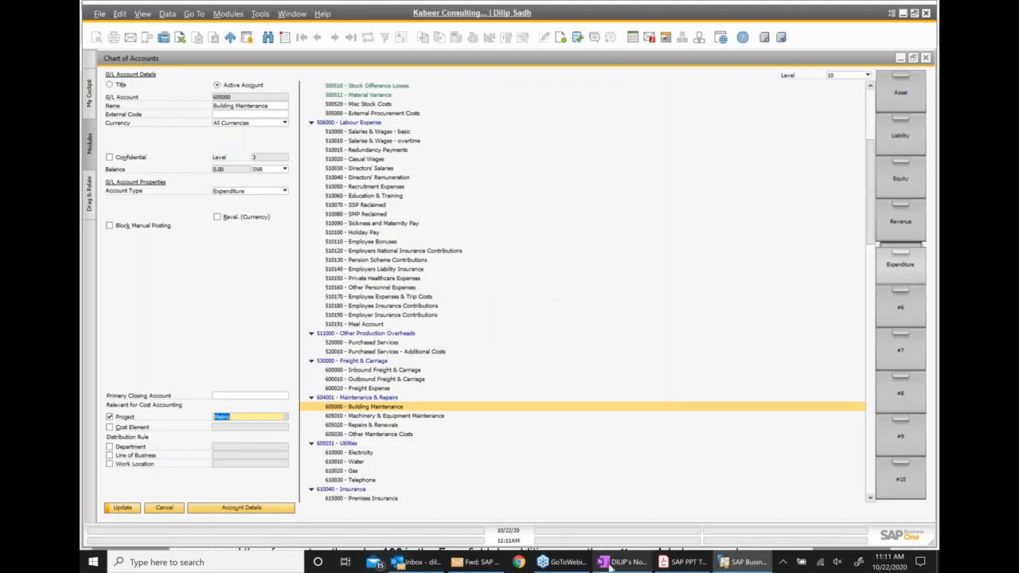
- Switch to the PDF and read page 39 on minimum and maximum account balances and the Document Settings validation
click(610, 562)
click(683, 563)
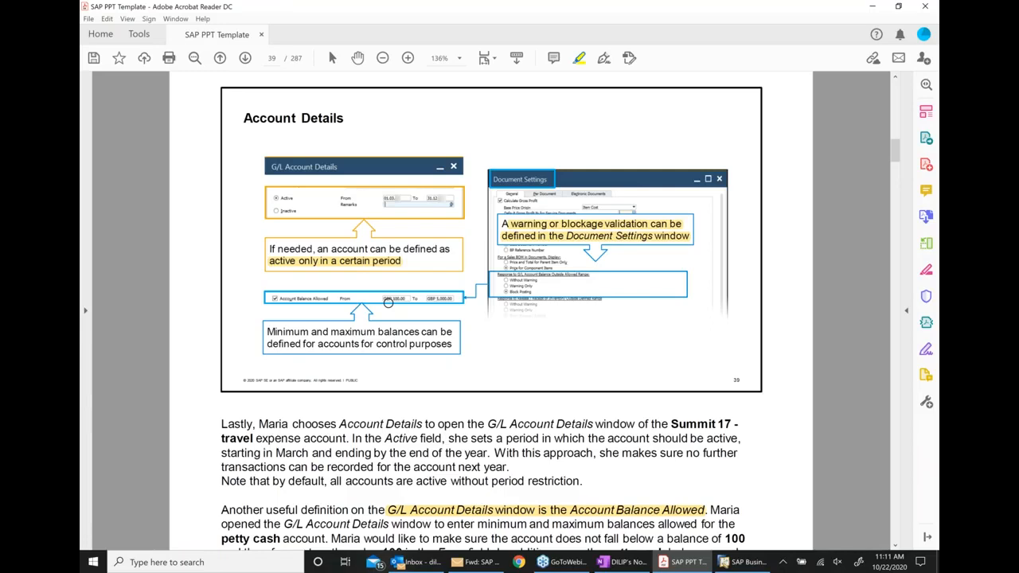
scroll(388, 302, down, 1)
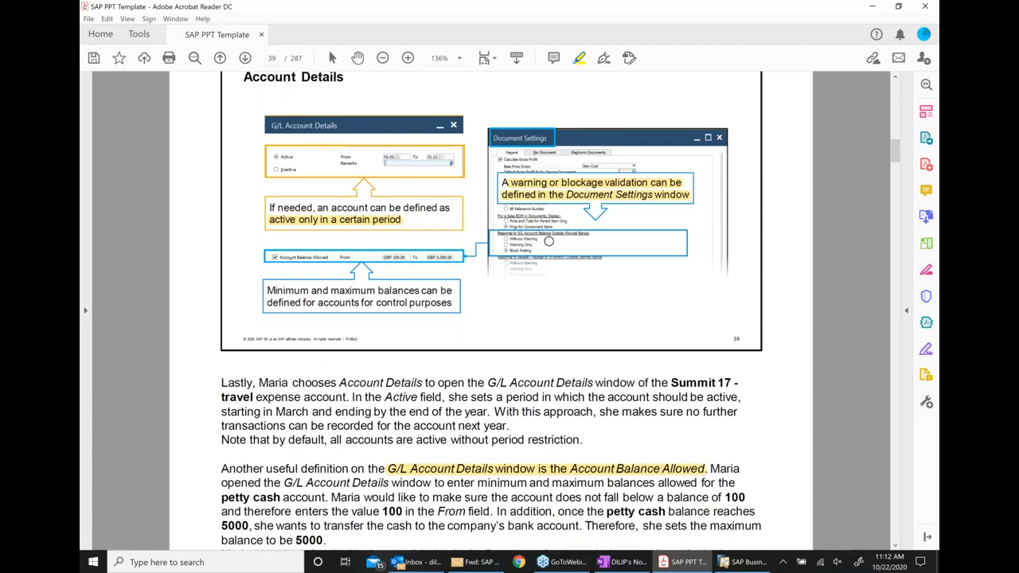
scroll(549, 240, down, 1)
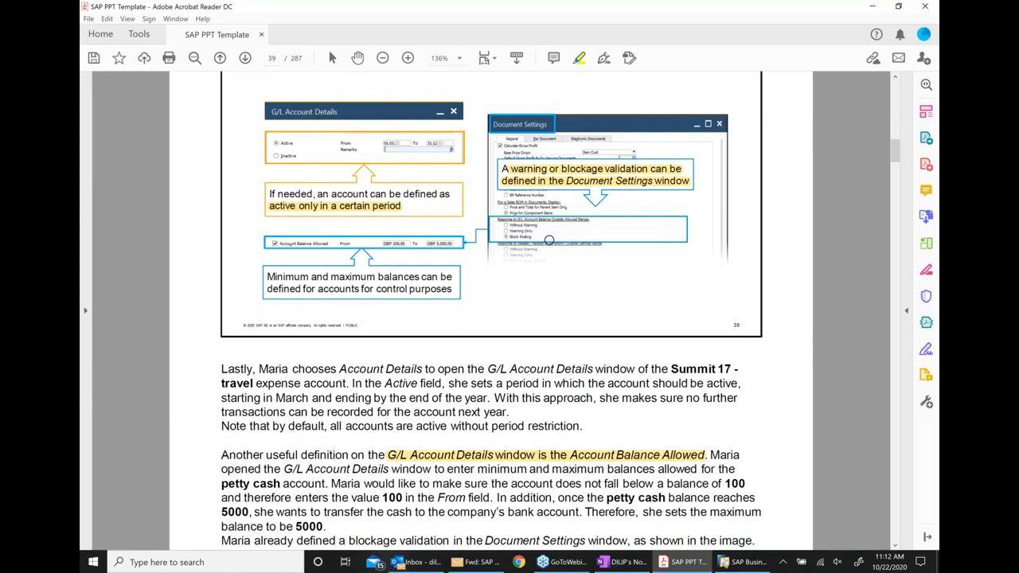
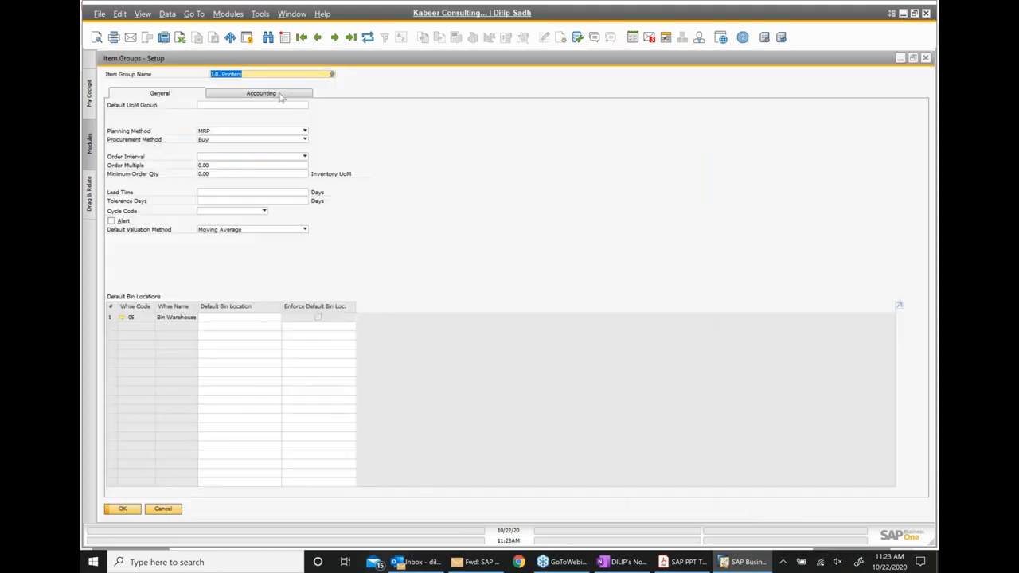
- Examine the accounting defaults of the J.B. Printers item group, then switch to the PDF's Traditional Solution slide
click(276, 95)
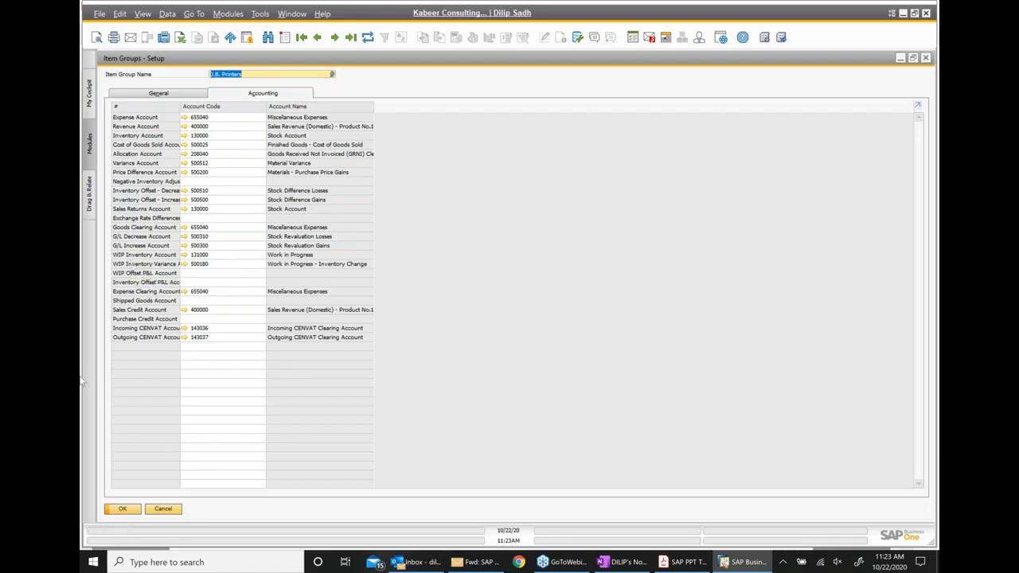
click(701, 567)
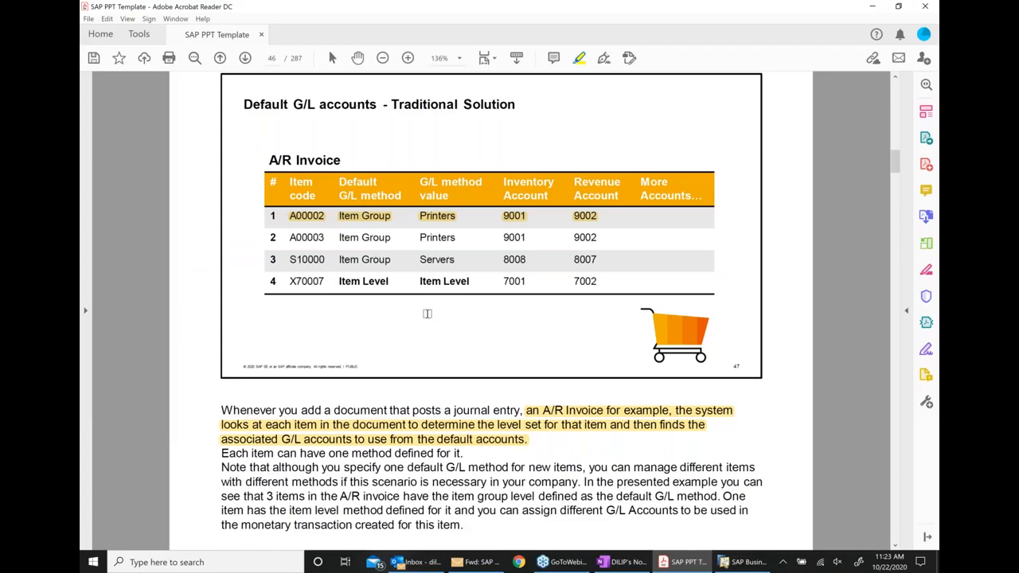
- Go to page 47 and highlight the title words "Advanced G/L Account Determination" and the bullet on defining G/L accounts in the company level
click(245, 59)
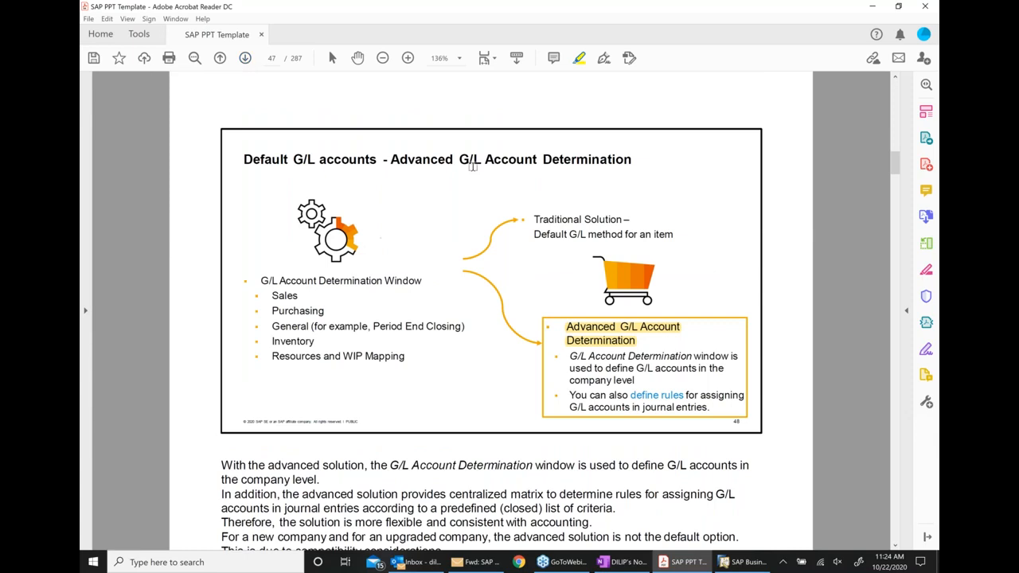
drag(390, 159, 609, 159)
scroll(609, 159, down, 1)
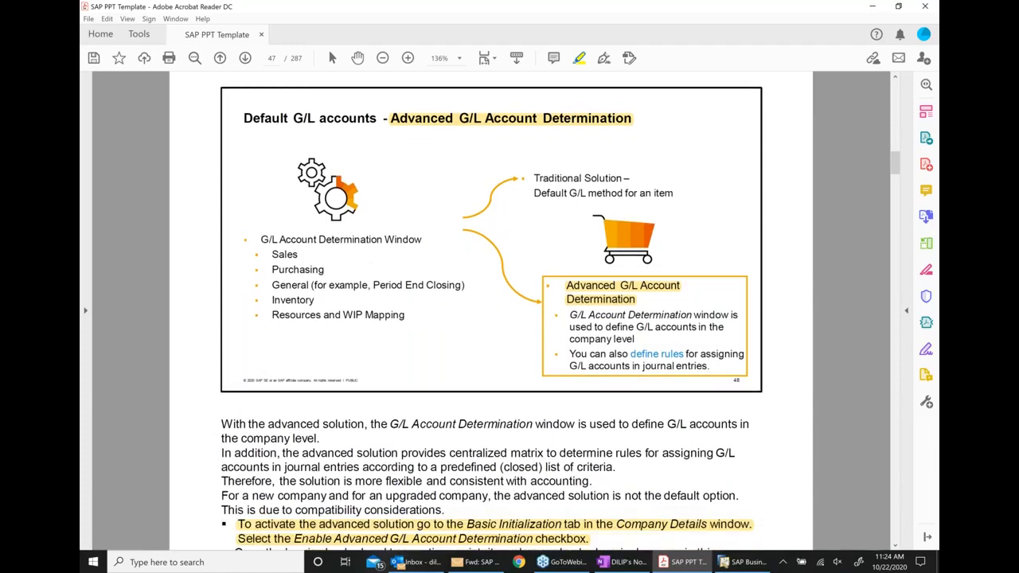
scroll(491, 311, down, 1)
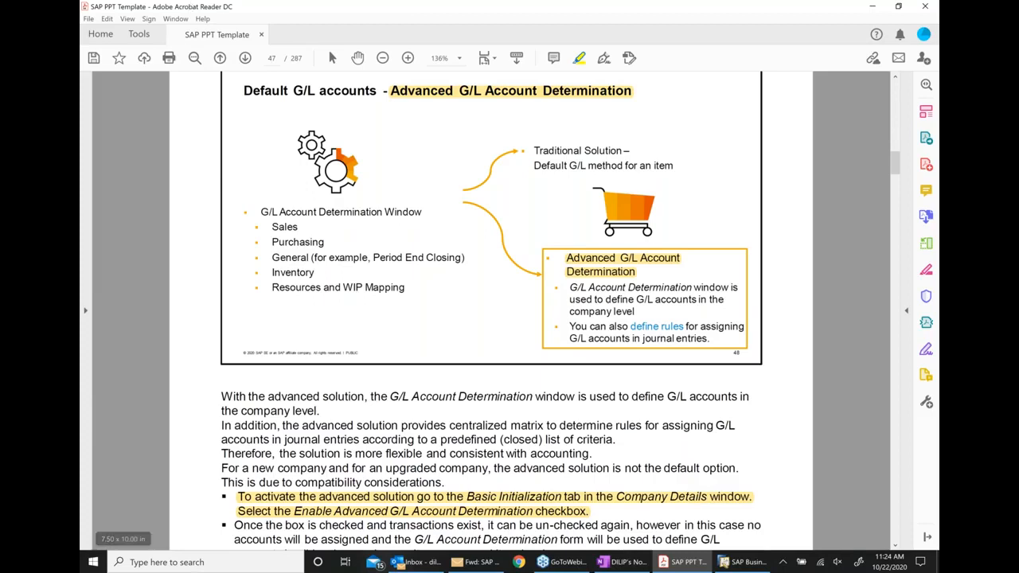
drag(570, 287, 635, 312)
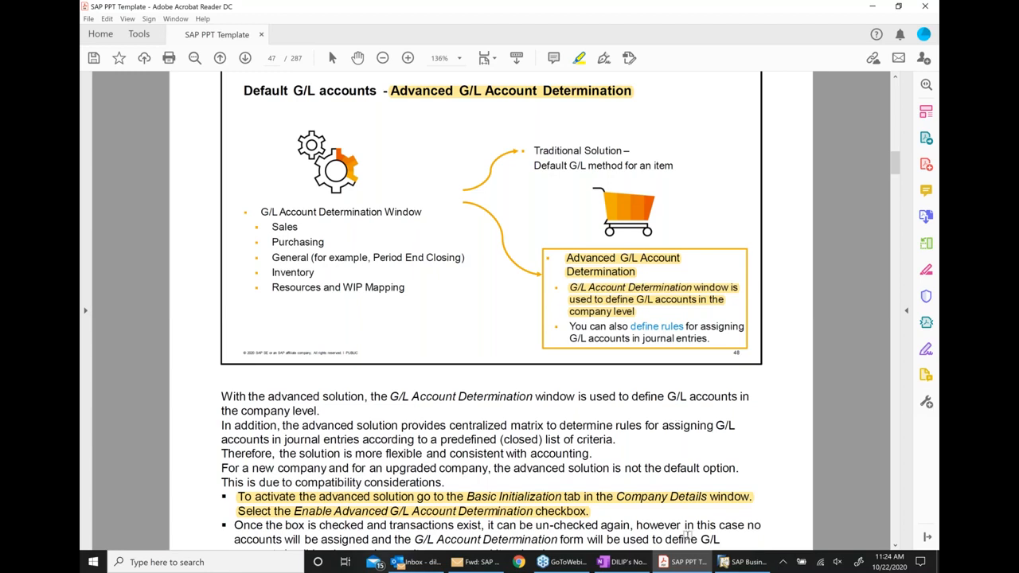
- Switch to SAP Business One, close the open setup and item windows, minimizing the A/R Invoice, and collapse the Setup folder under Administration
click(749, 562)
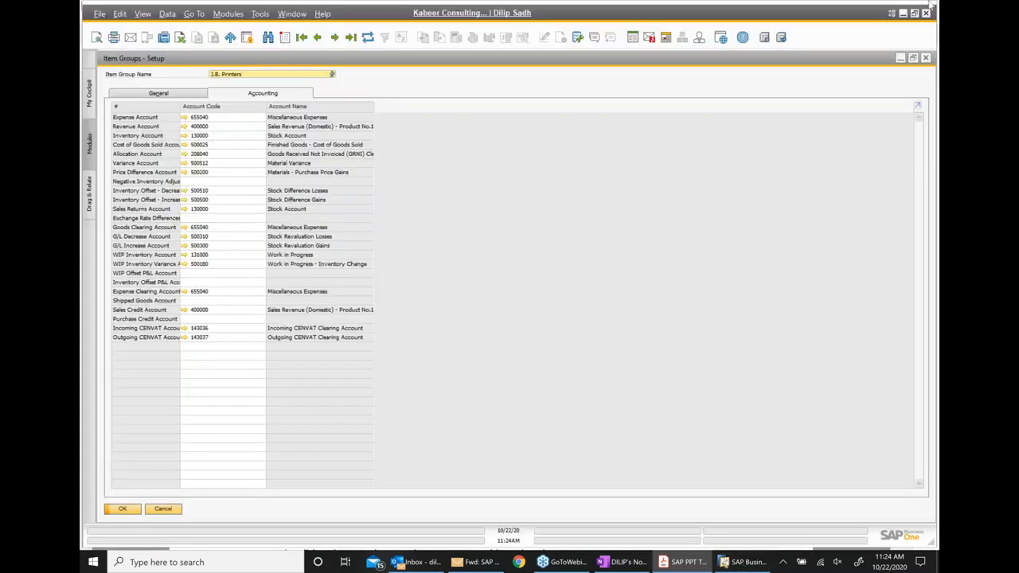
click(913, 59)
drag(892, 62, 596, 123)
click(628, 119)
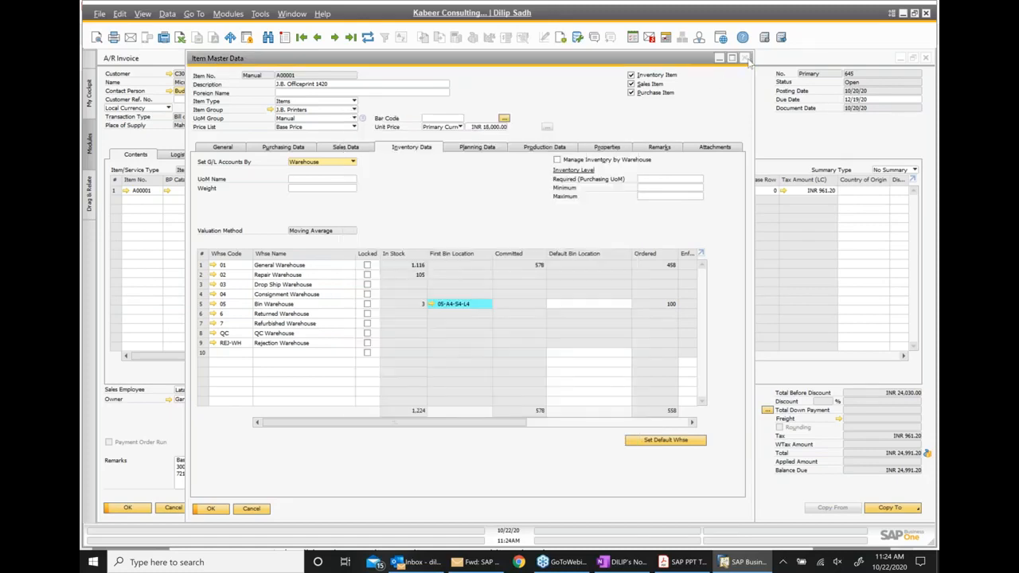
click(746, 58)
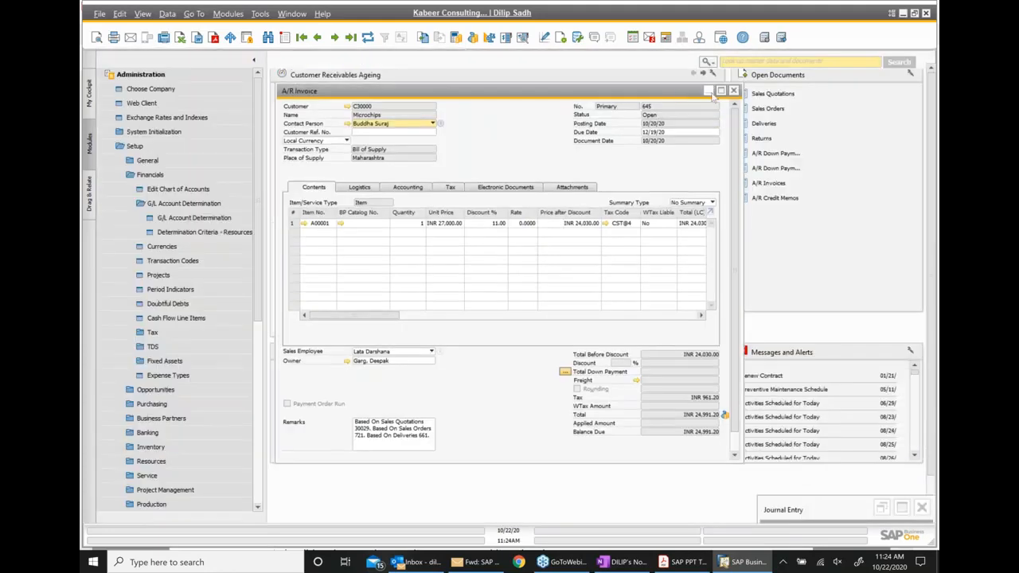
click(710, 92)
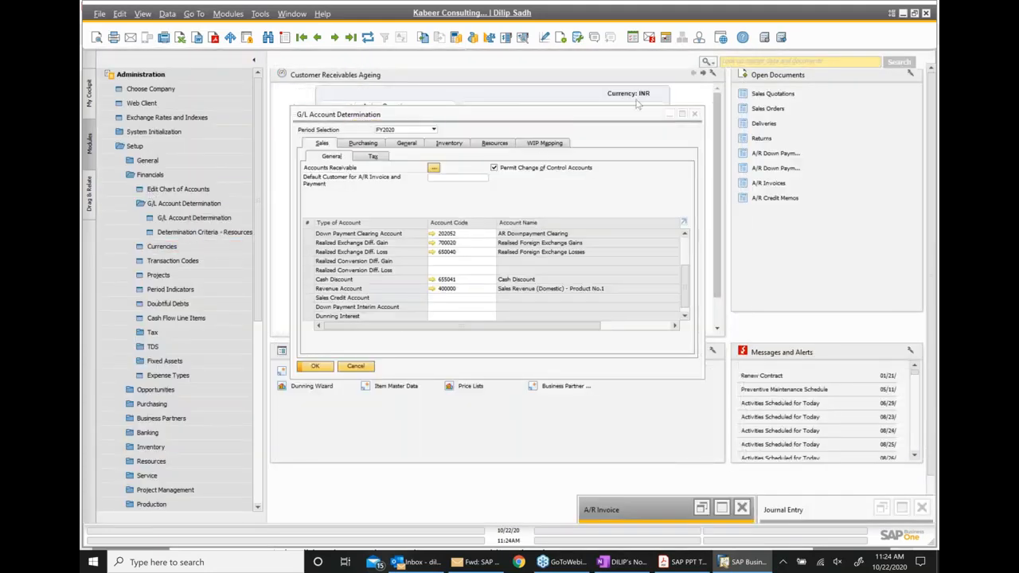
click(695, 114)
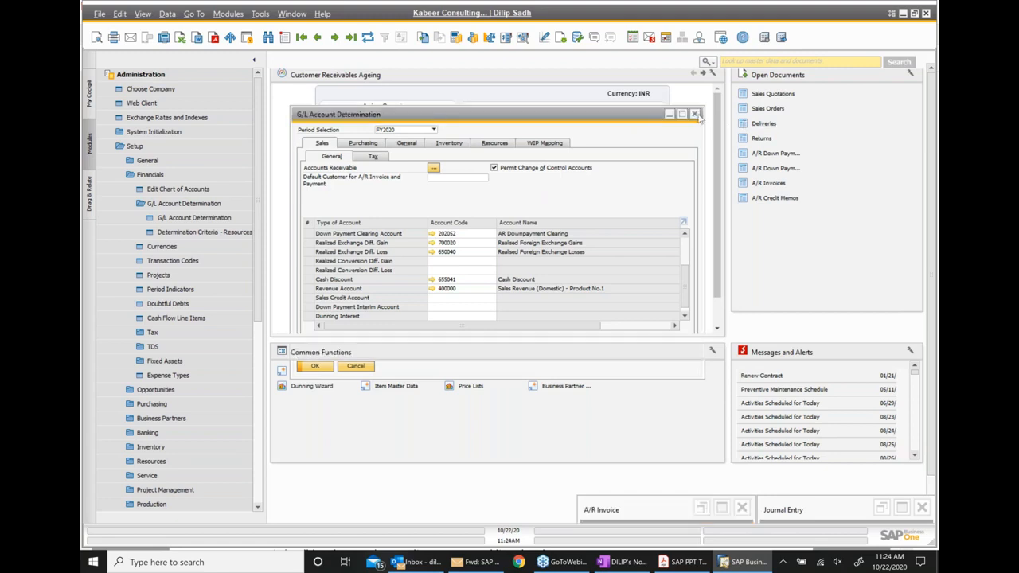
click(136, 148)
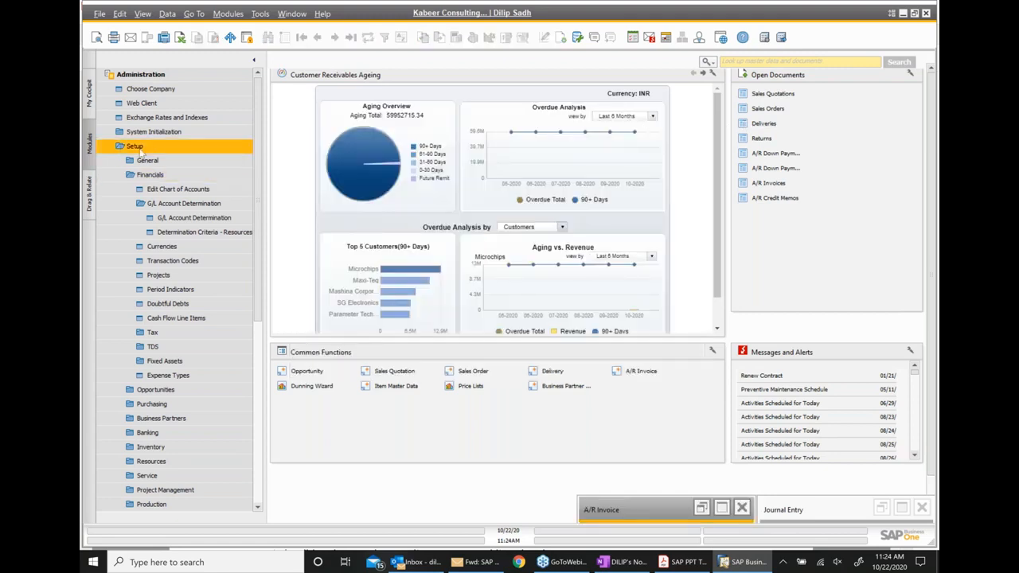
click(137, 148)
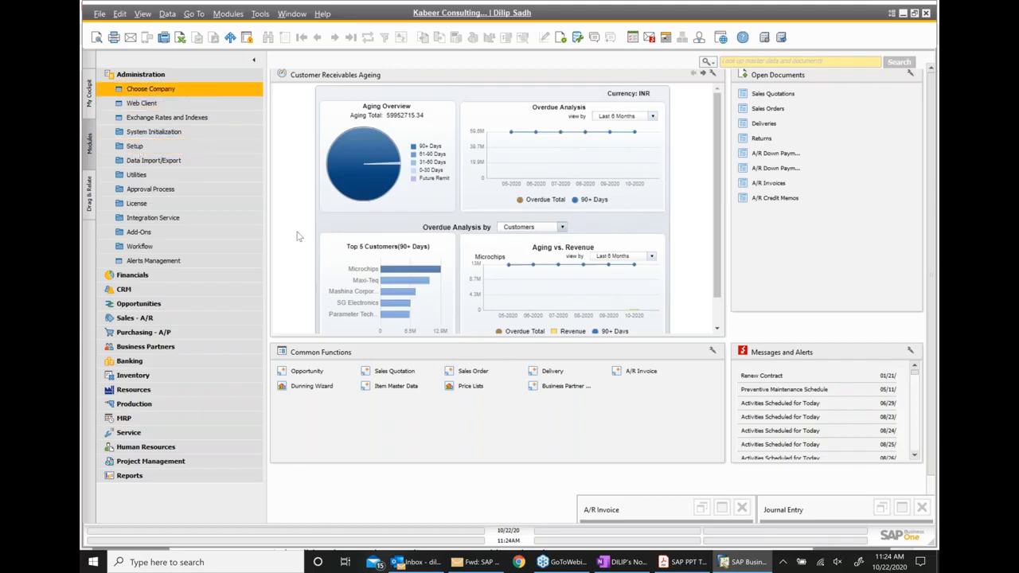
- Read in the PDF how to activate Advanced G/L Account Determination, then switch back to SAP Business One
click(691, 562)
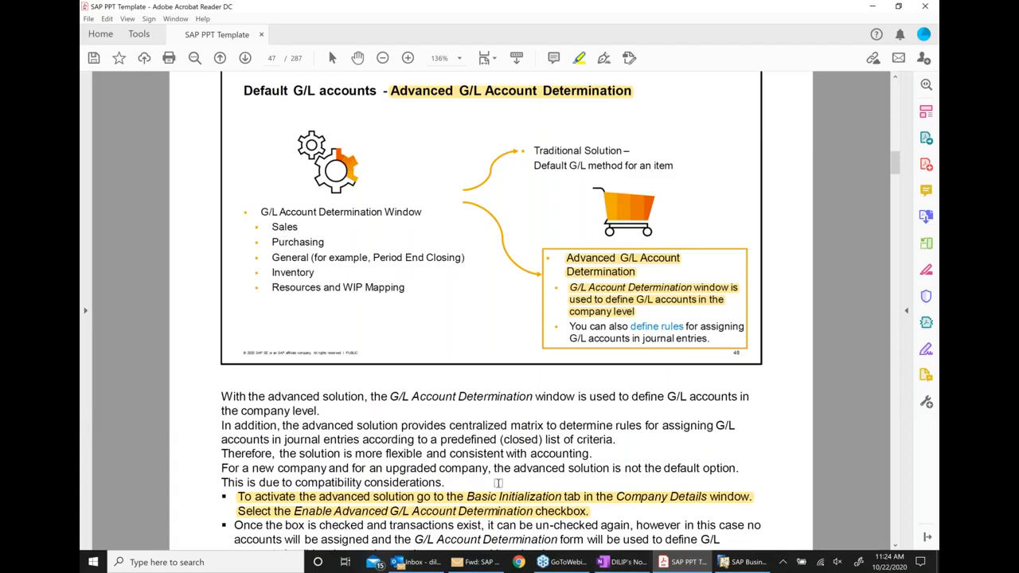
scroll(498, 483, down, 1)
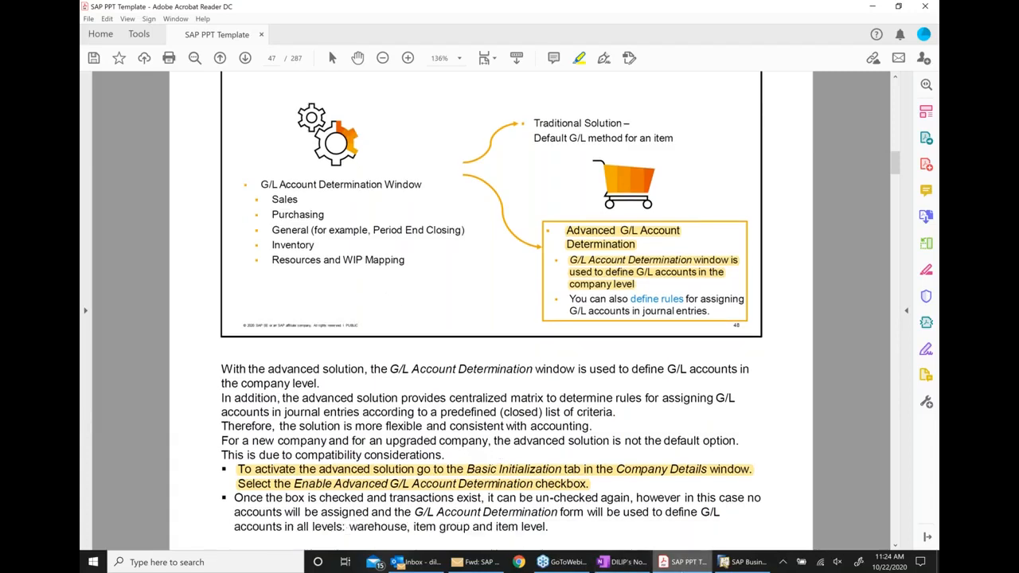
mouse_move(683, 562)
click(737, 561)
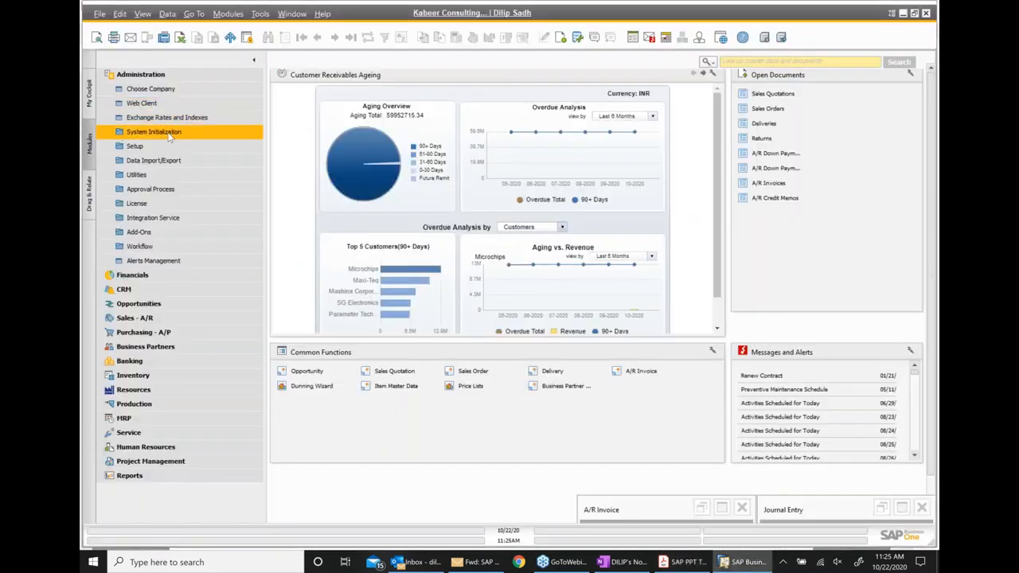
- Tick Enable Advanced G/L Account Determination in the Company Details basic initialization settings, then close the window without saving
click(169, 135)
click(170, 148)
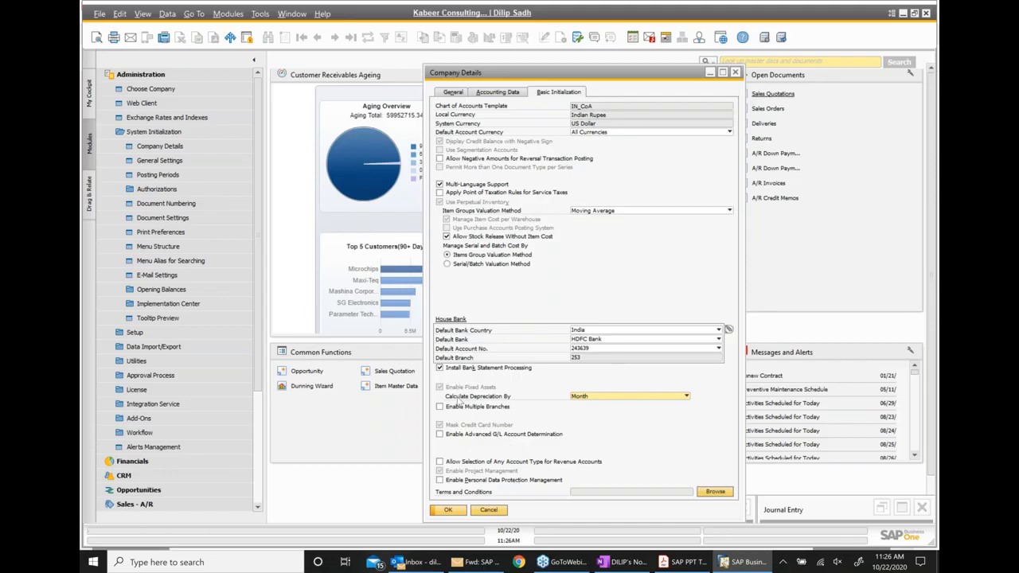
click(465, 434)
click(735, 73)
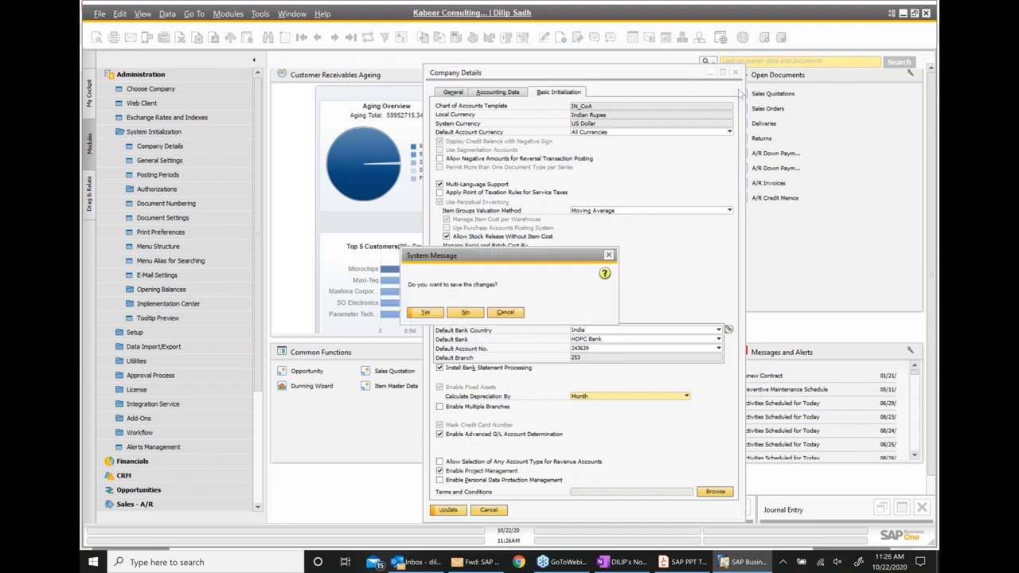
click(465, 312)
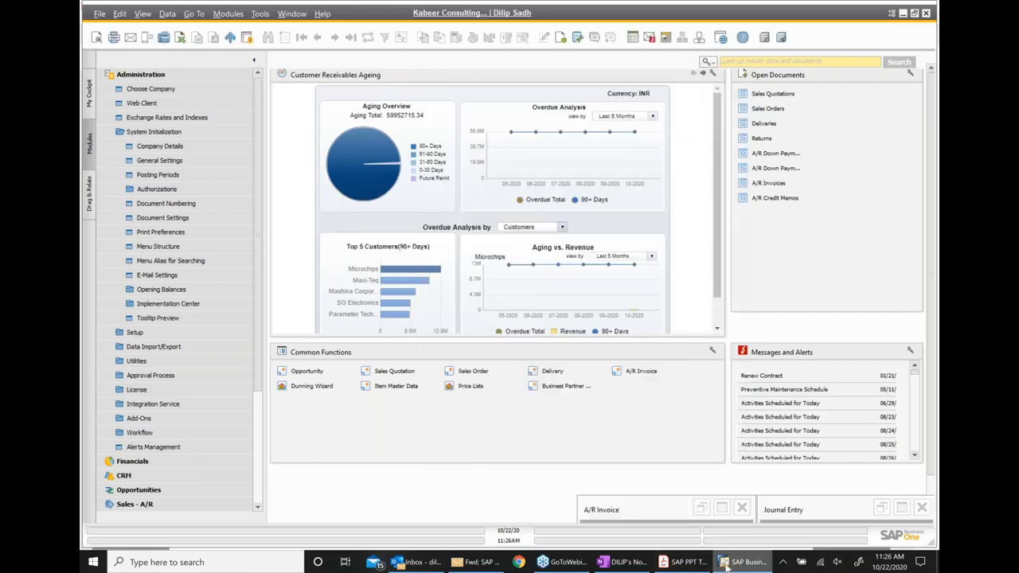
- Switch to the PDF and go to page 48 to read the centralized matrix of Advanced G/L Account Determination rules
click(681, 562)
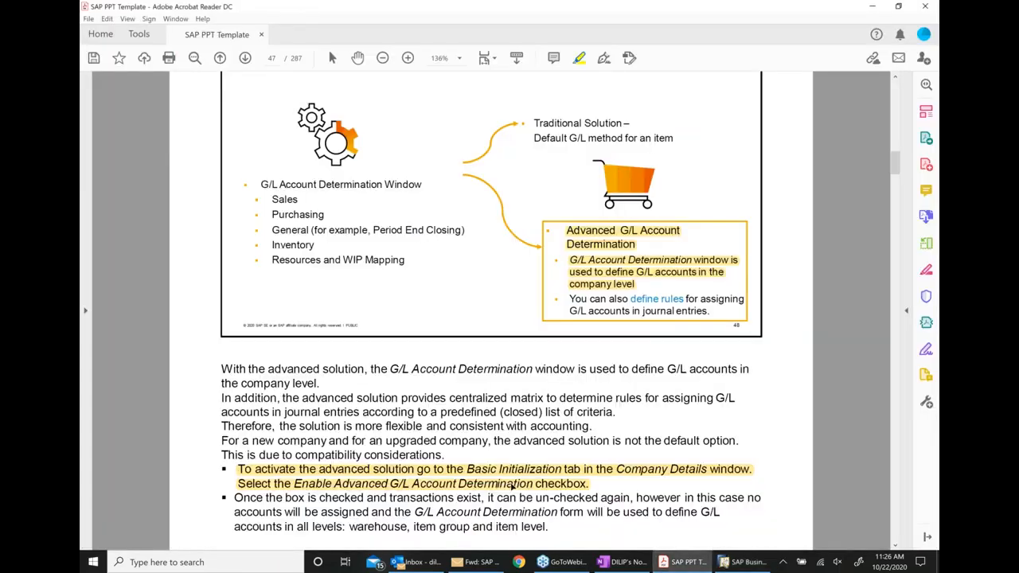
scroll(520, 359, up, 3)
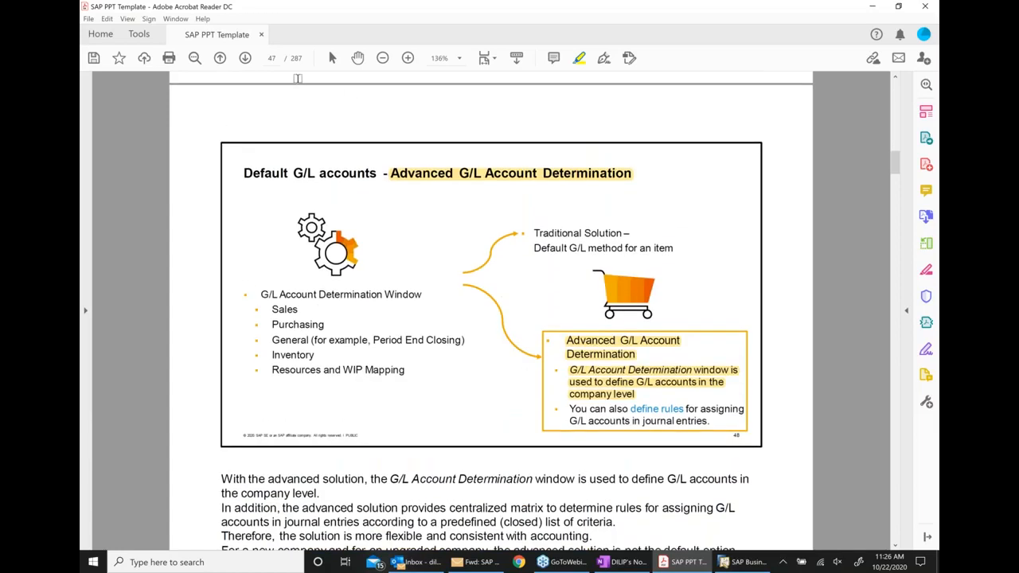
click(245, 58)
scroll(648, 370, down, 2)
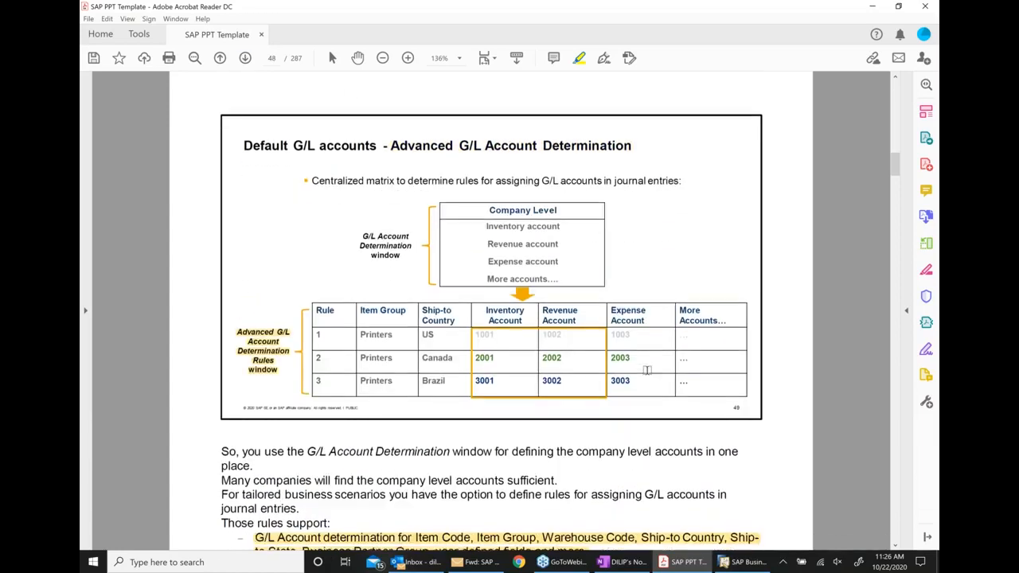
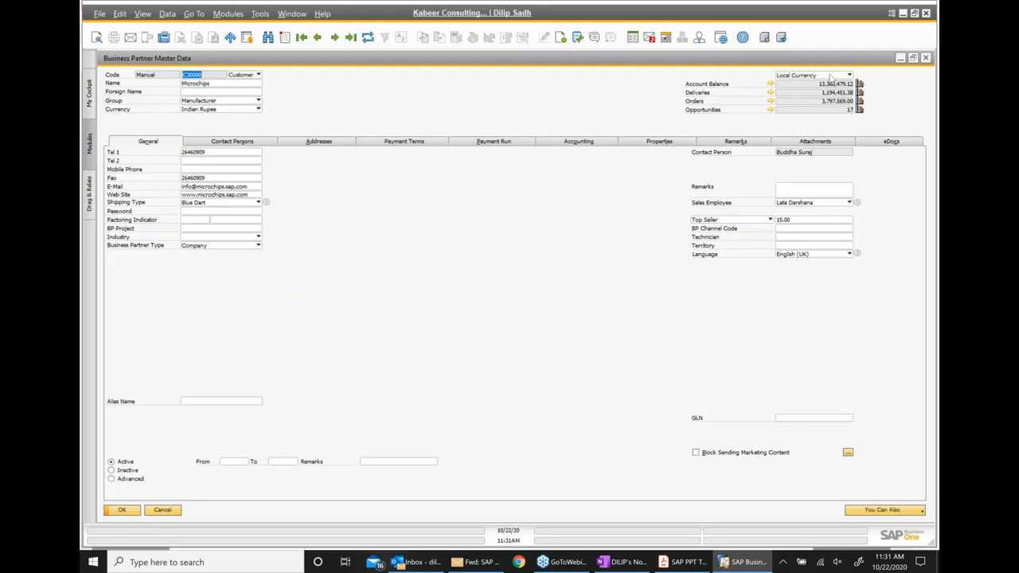
- Examine the detailed sales analysis report behind the Microchips account balance at full size, then close it
click(831, 76)
click(627, 70)
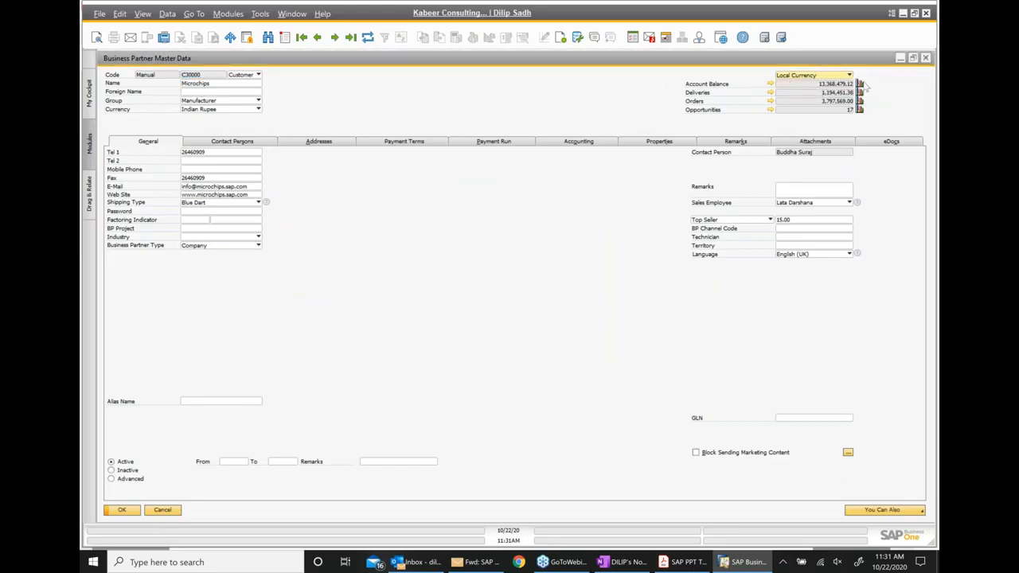
click(861, 84)
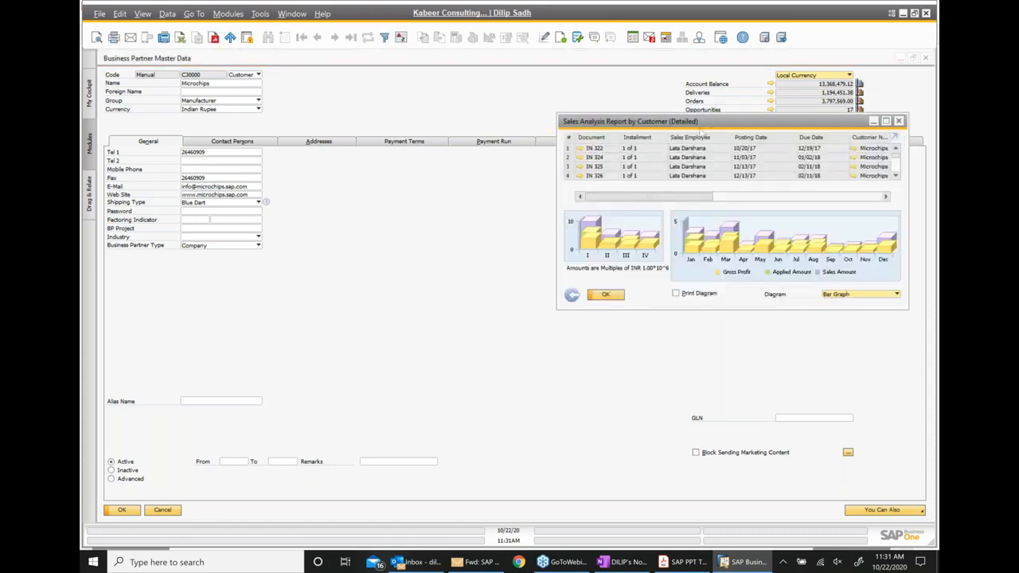
drag(712, 123, 490, 170)
drag(320, 192, 486, 209)
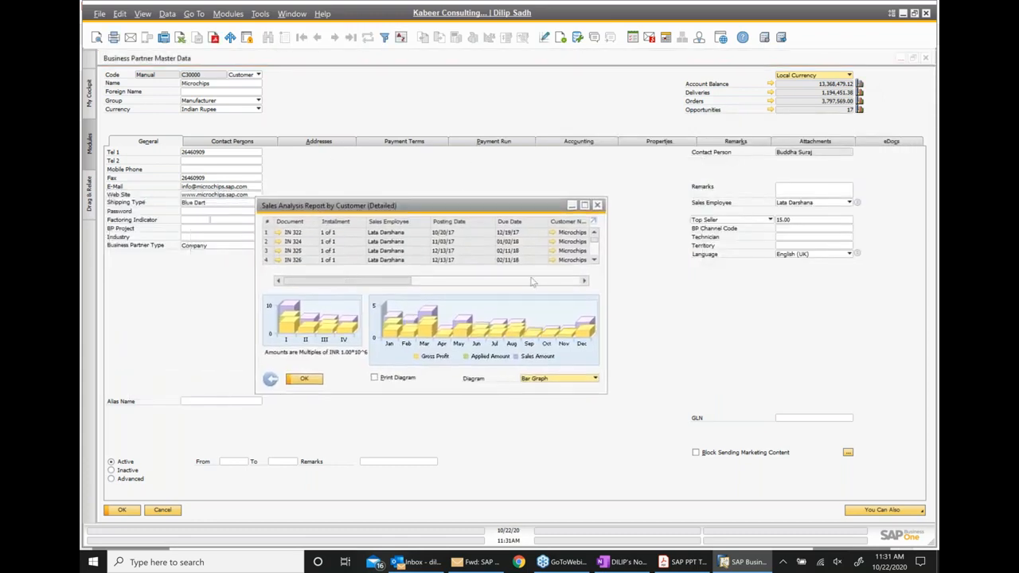
click(585, 206)
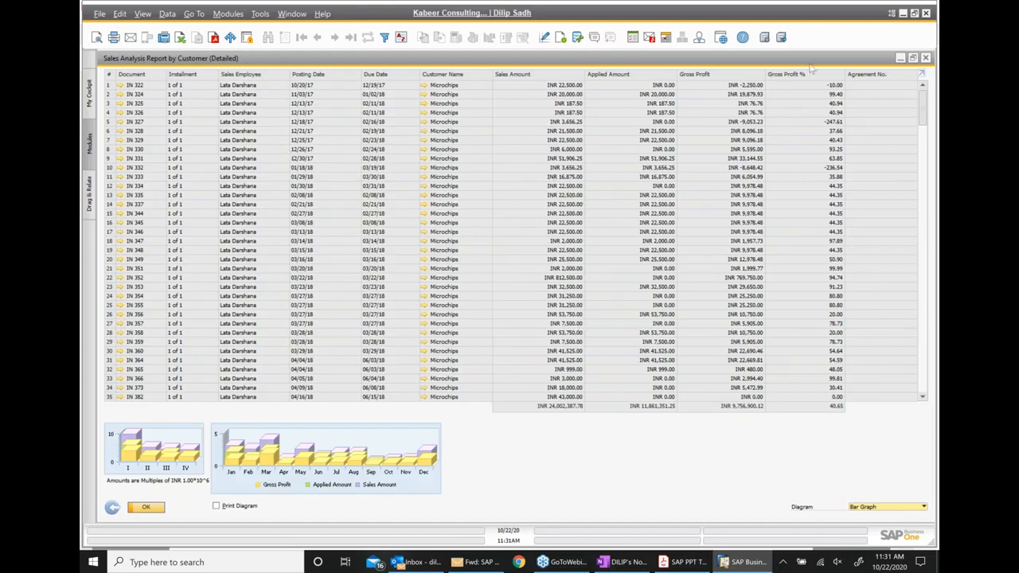
drag(794, 59, 601, 135)
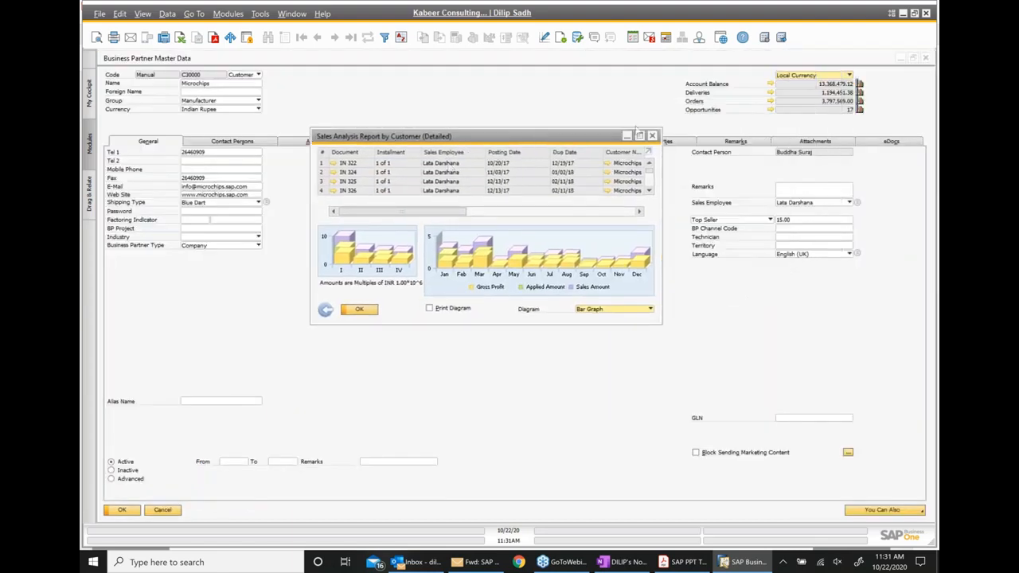
click(653, 136)
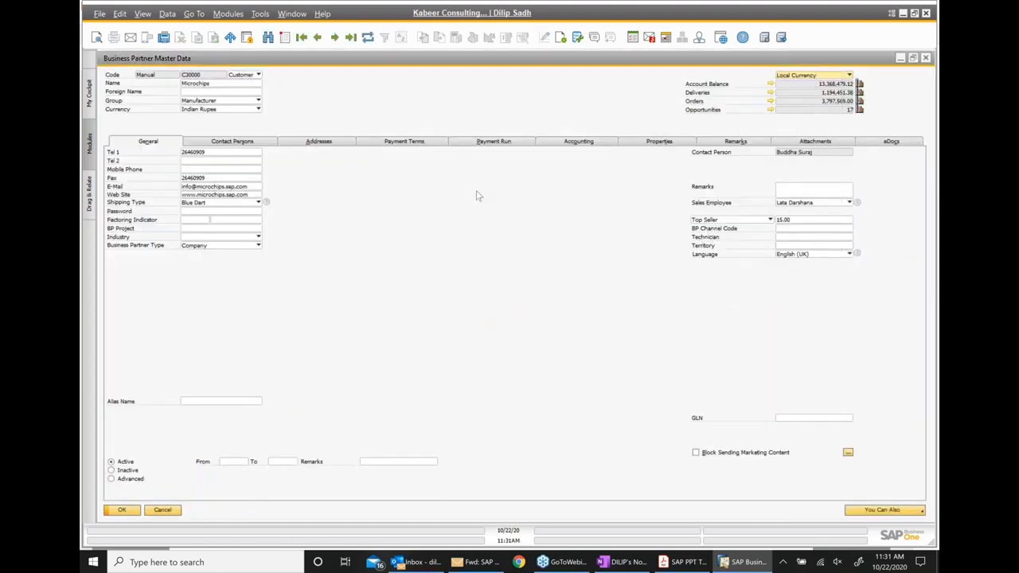
- Review the payment run, accounting and payment terms settings of the Microchips business partner, then close the master data
click(510, 142)
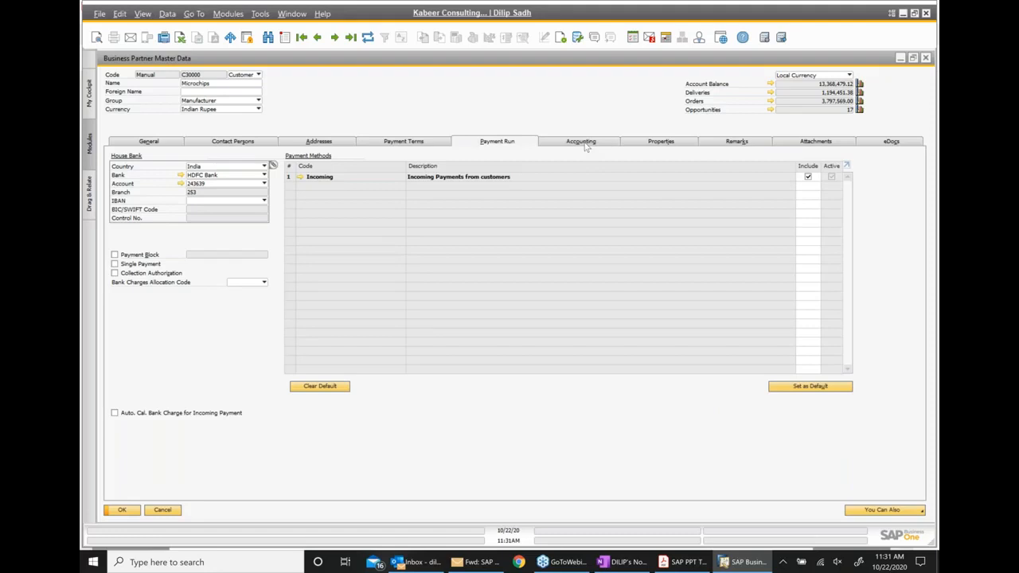
click(584, 143)
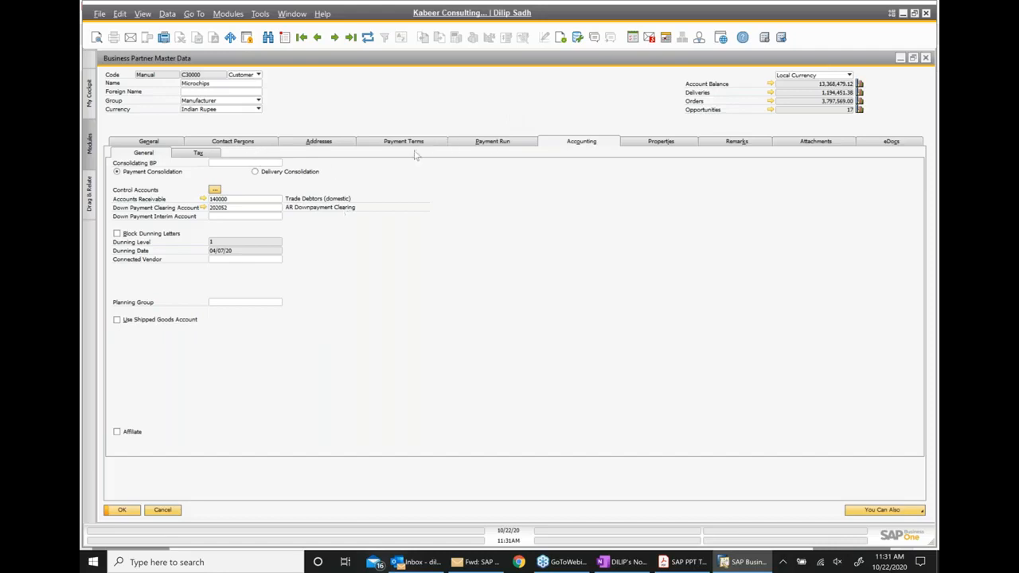
click(492, 143)
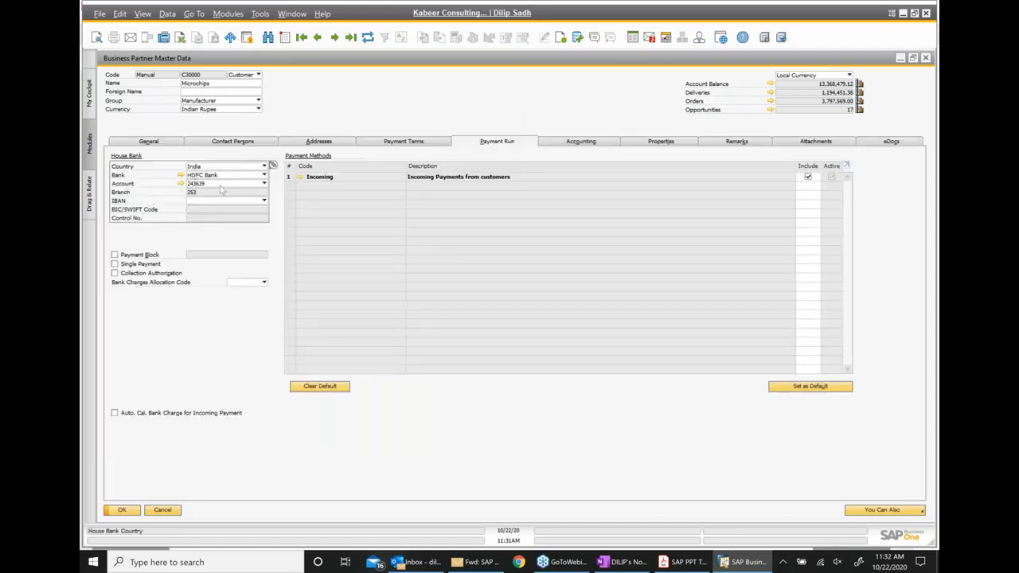
click(406, 142)
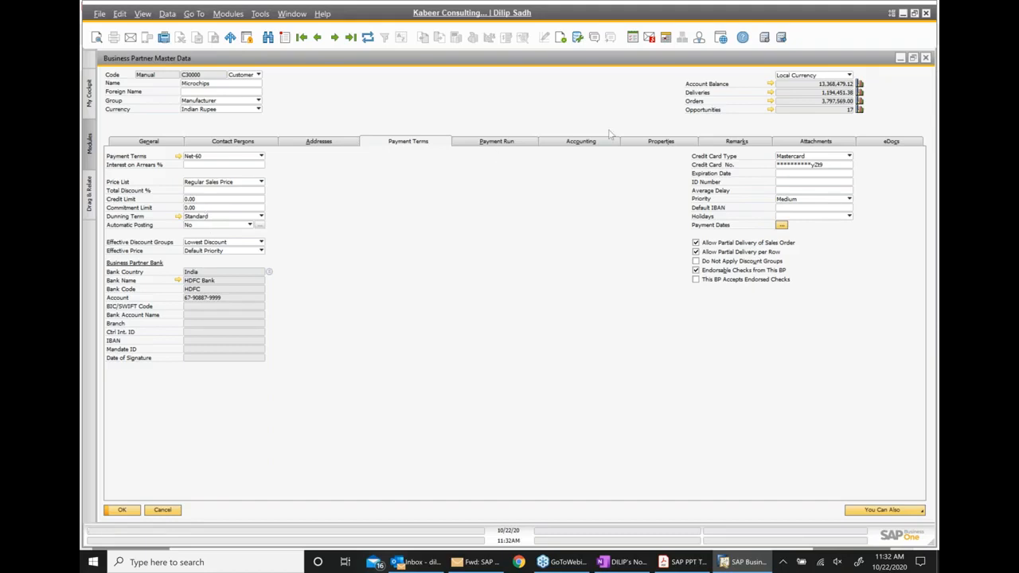
click(165, 510)
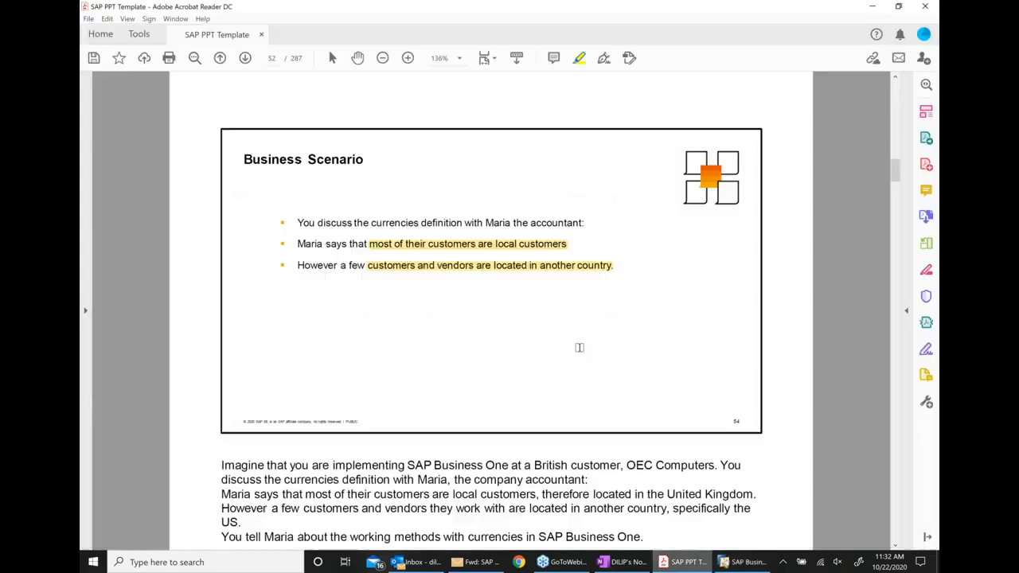
- Go to the currencies Agenda slide on page 53 of the PDF
click(683, 562)
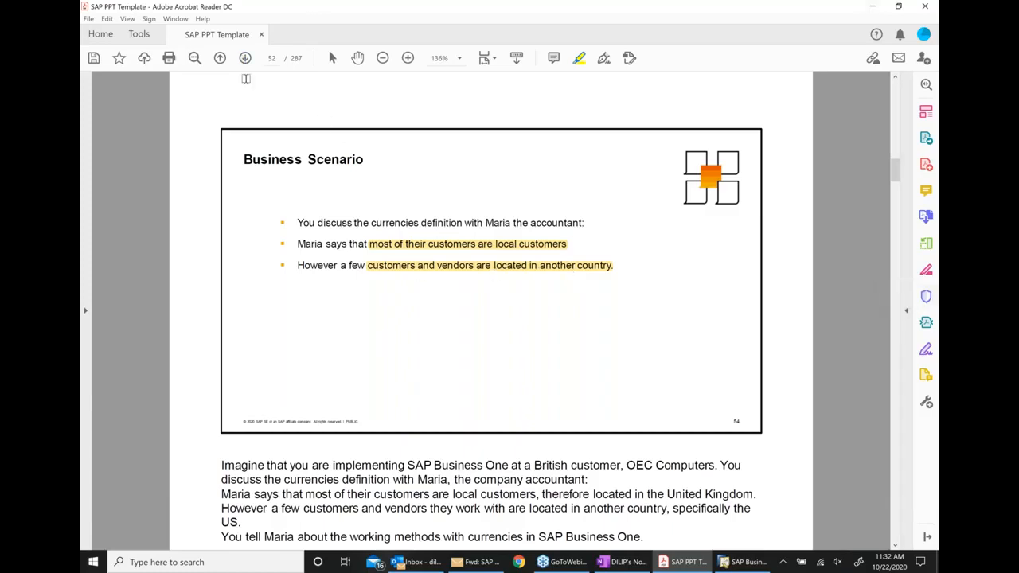
click(245, 58)
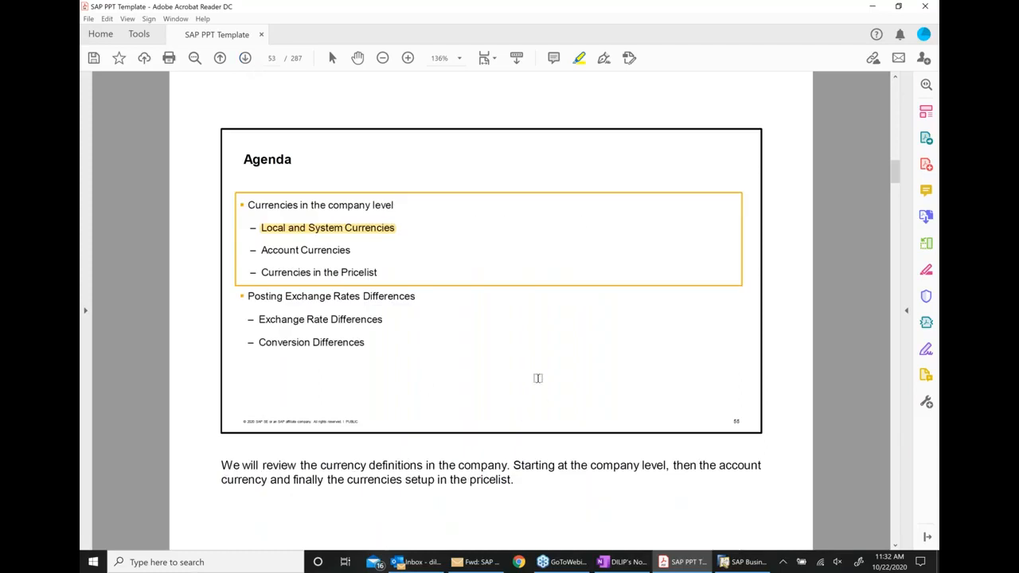
scroll(535, 365, down, 1)
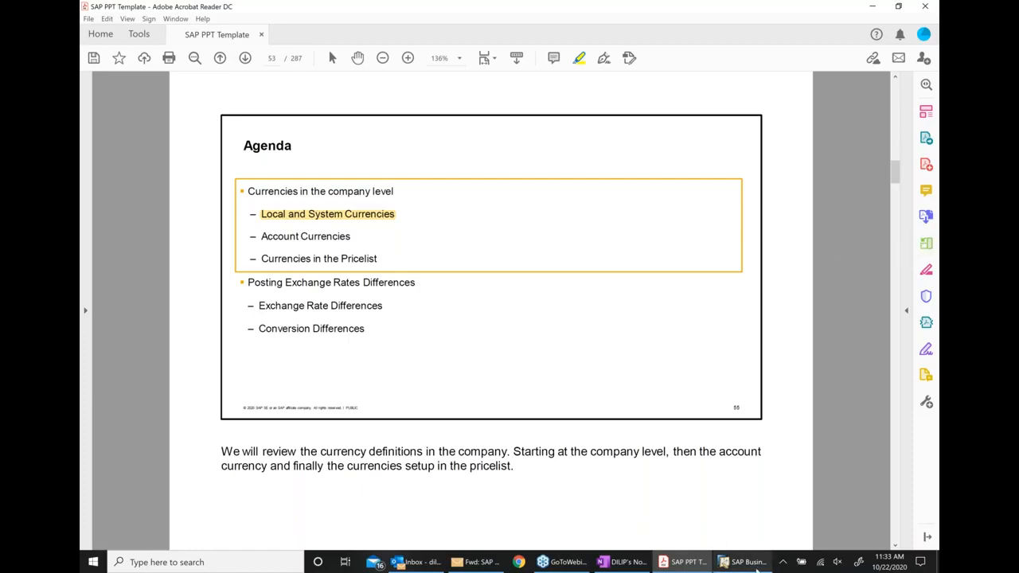
- Switch to SAP Business One, restore the maximized A/R Invoice to a smaller window and minimize it
key(alt+Tab)
drag(861, 59, 462, 155)
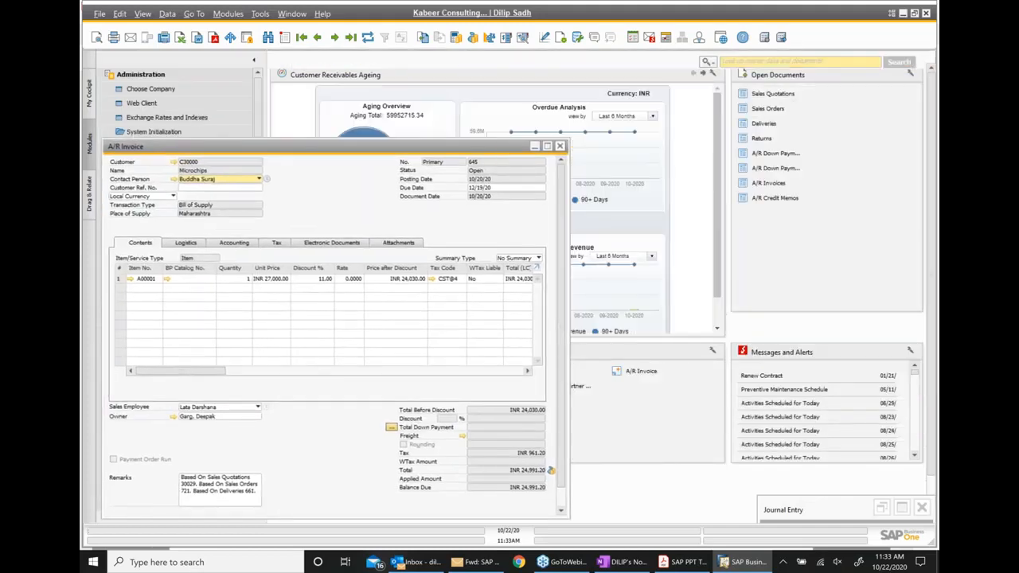
click(535, 147)
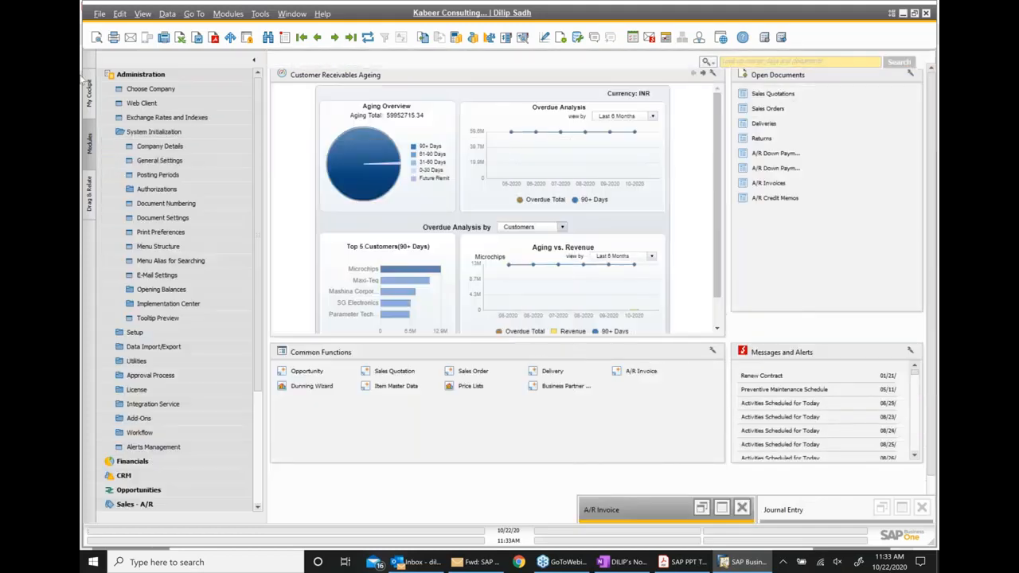
- Examine the local and system currencies, accounting data and general information in Company Details, then close the window
click(140, 134)
click(139, 136)
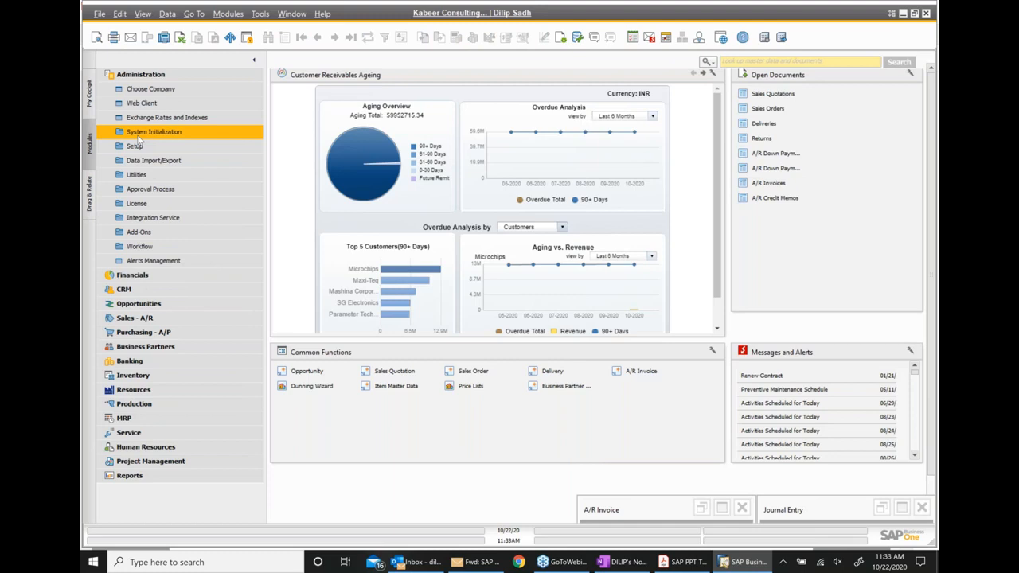
click(139, 136)
click(142, 148)
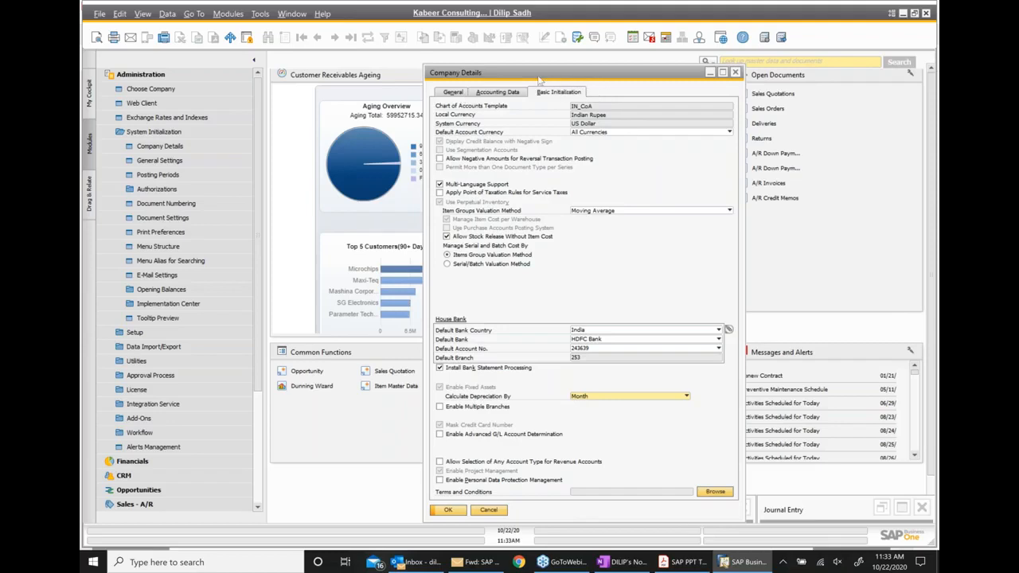
drag(538, 77, 476, 104)
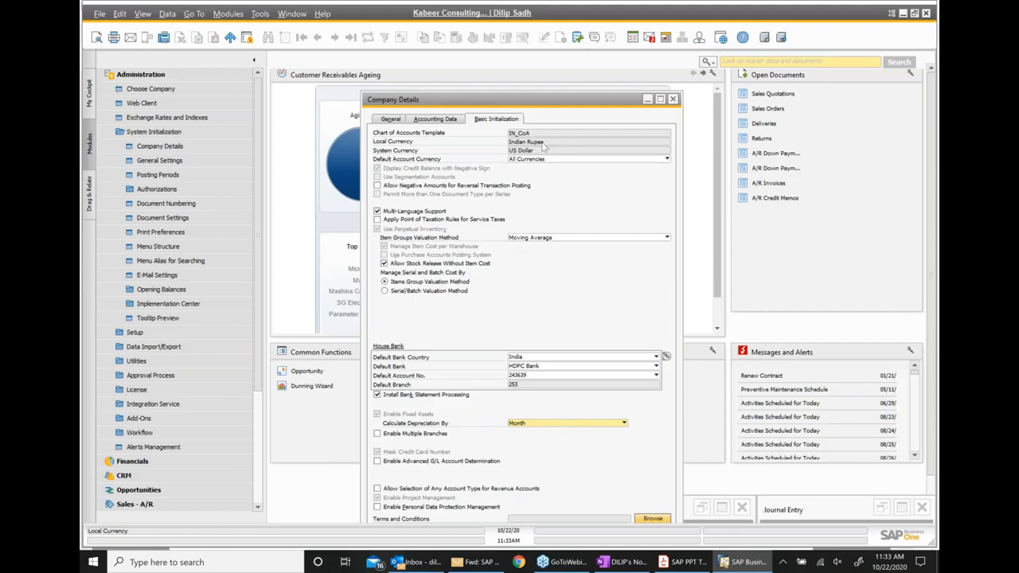
click(436, 118)
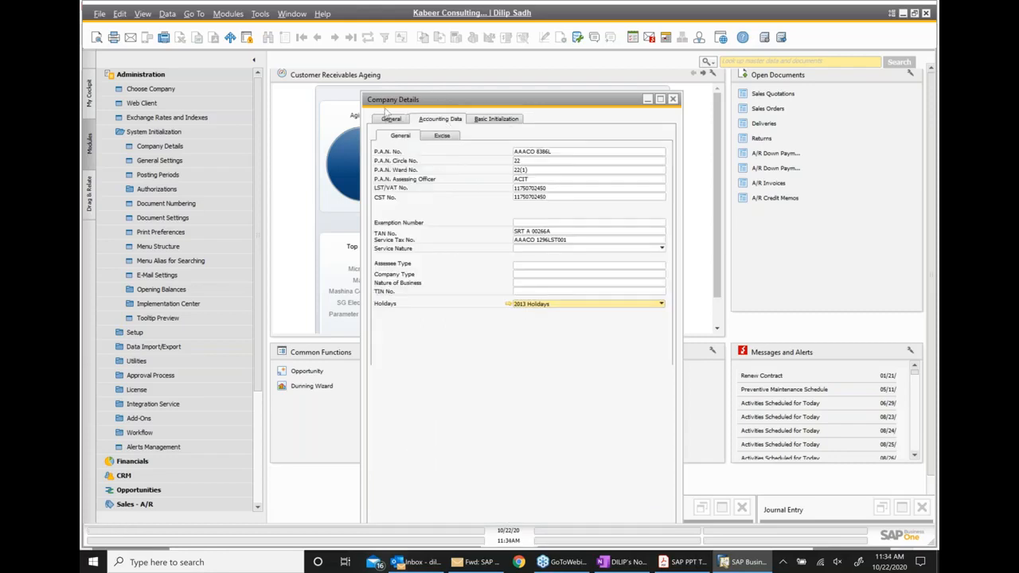
click(389, 118)
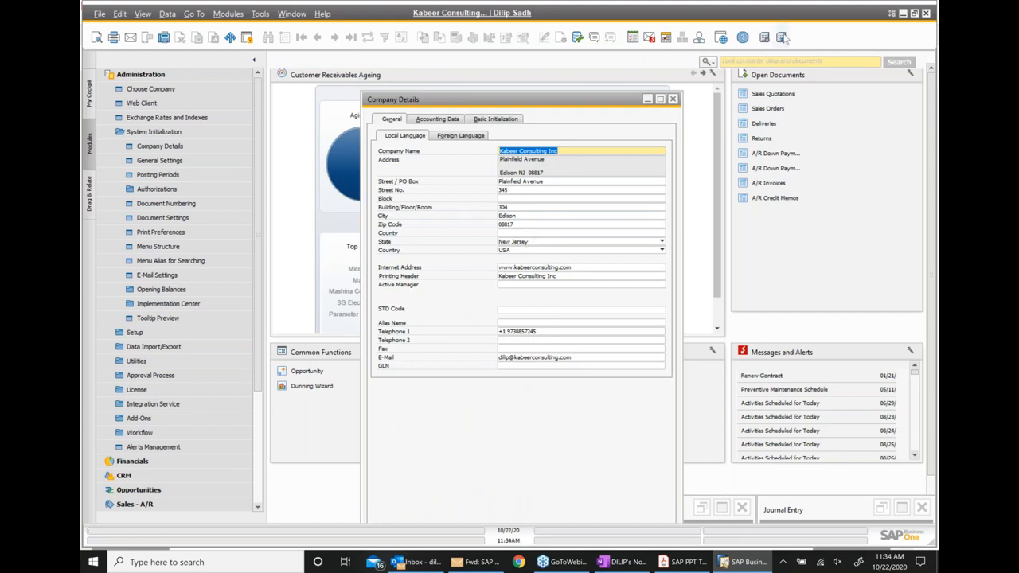
click(495, 119)
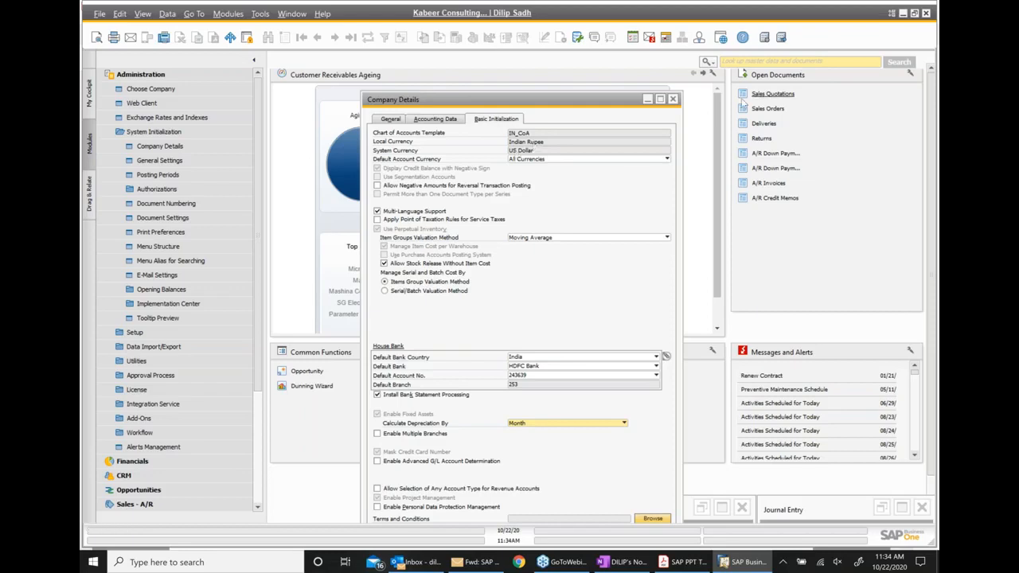
click(673, 99)
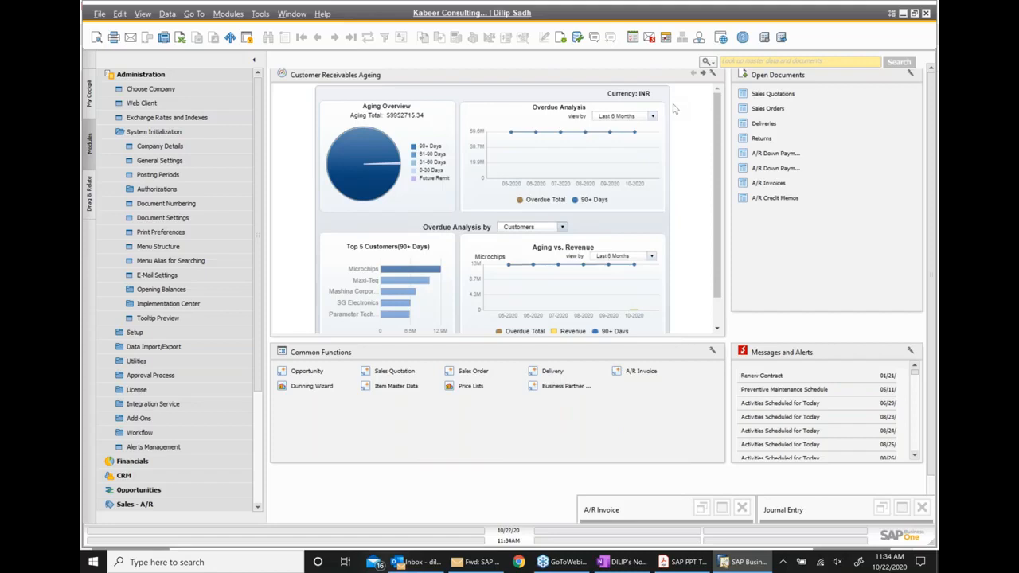
- Check the PDF's Agenda slide, then switch to SAP Business One and reopen Company Details to view its currency settings
click(687, 565)
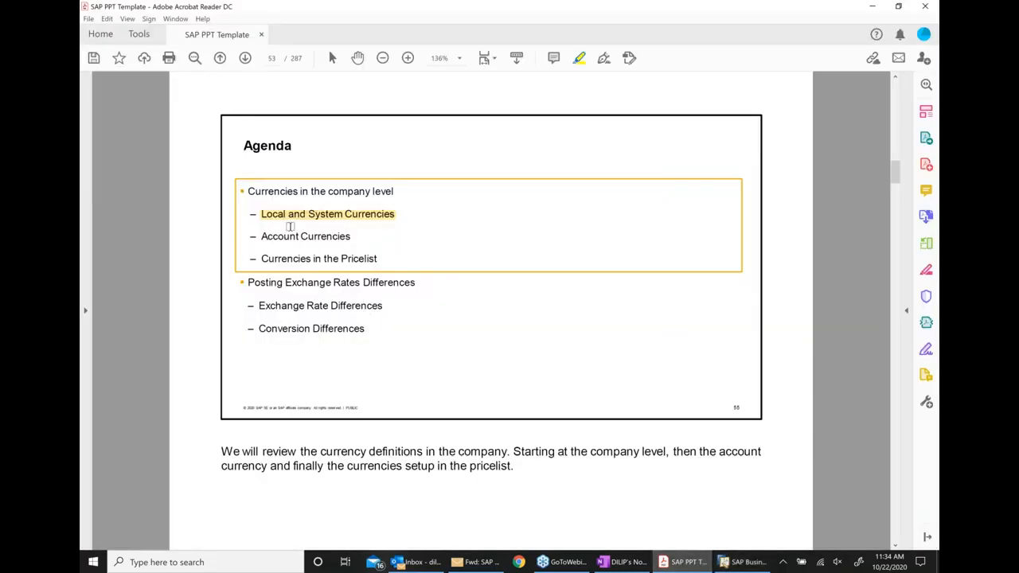
click(741, 564)
click(160, 146)
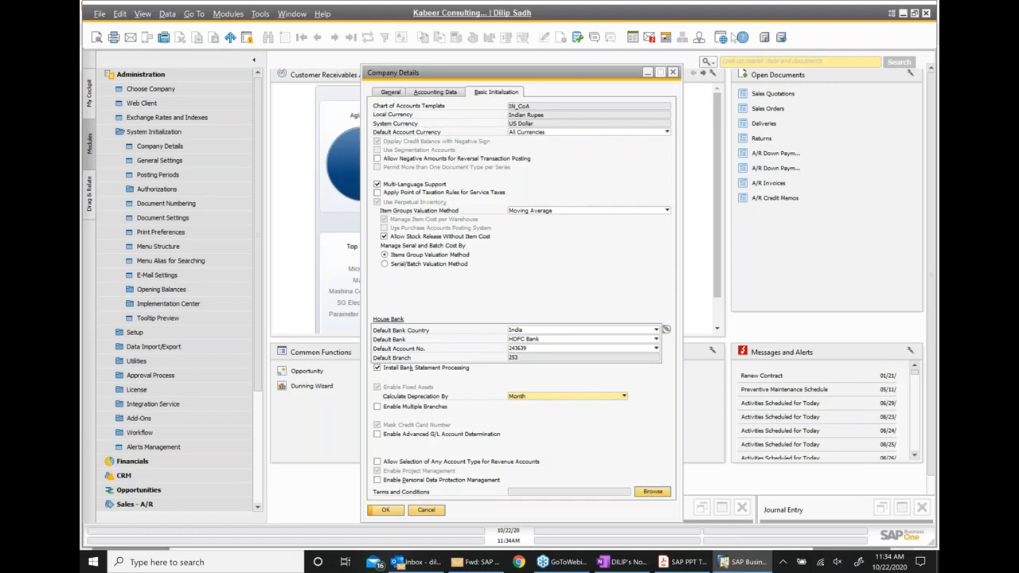
- Switch to the PDF and highlight "Account Currencies" and "Currencies in the Pricelist" on the Agenda slide
click(677, 562)
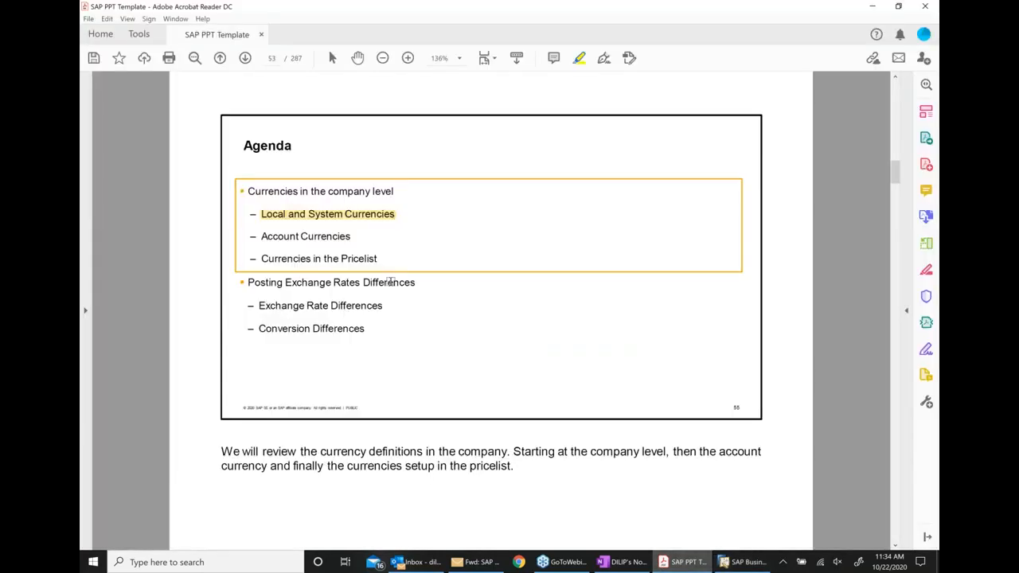
drag(263, 238, 356, 238)
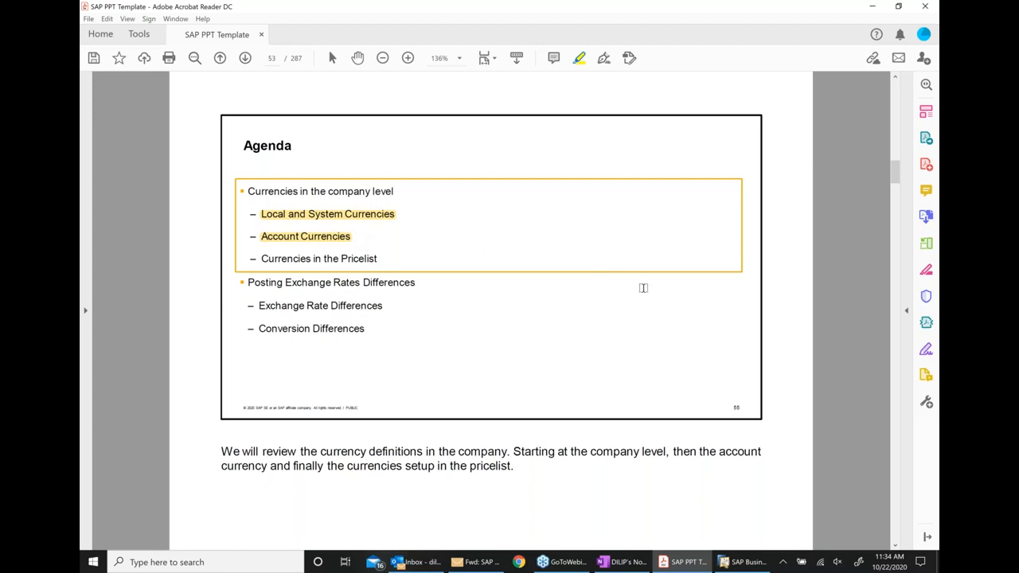
drag(262, 259, 381, 261)
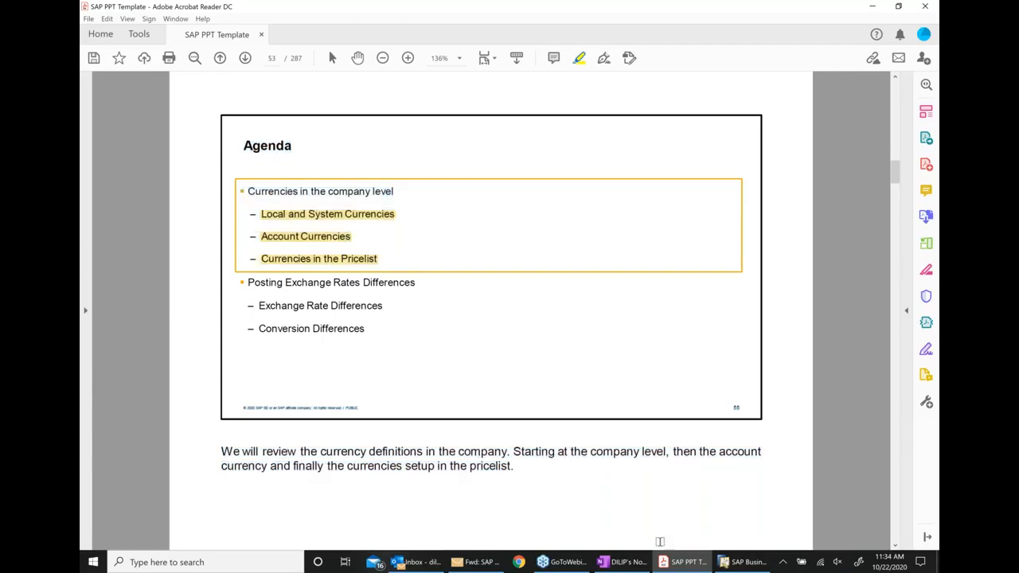
- Switch to SAP Business One, close Company Details and open the Price Lists window from the Inventory module
click(739, 562)
click(673, 72)
click(143, 118)
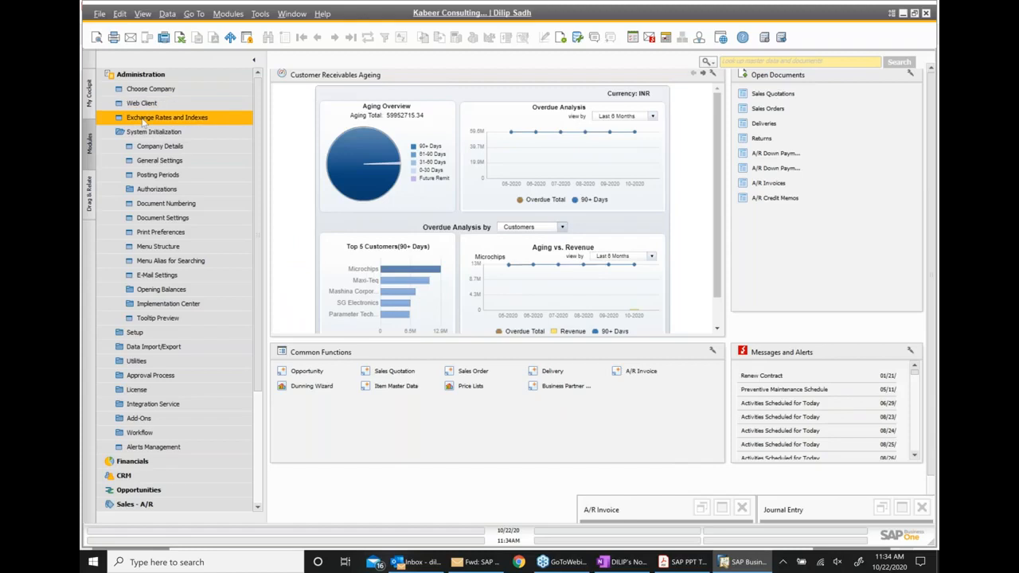
click(149, 132)
click(148, 132)
click(141, 75)
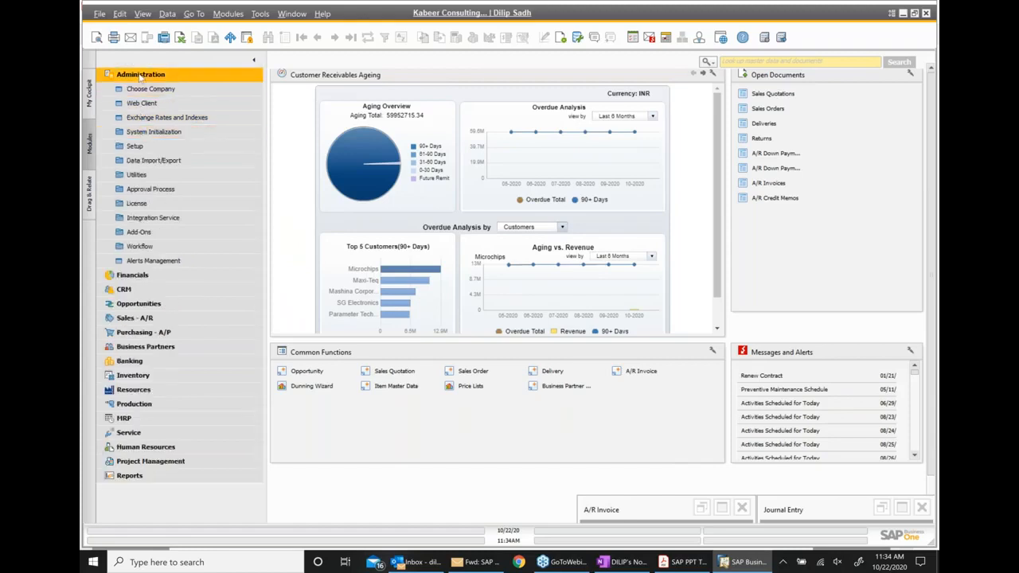
click(141, 75)
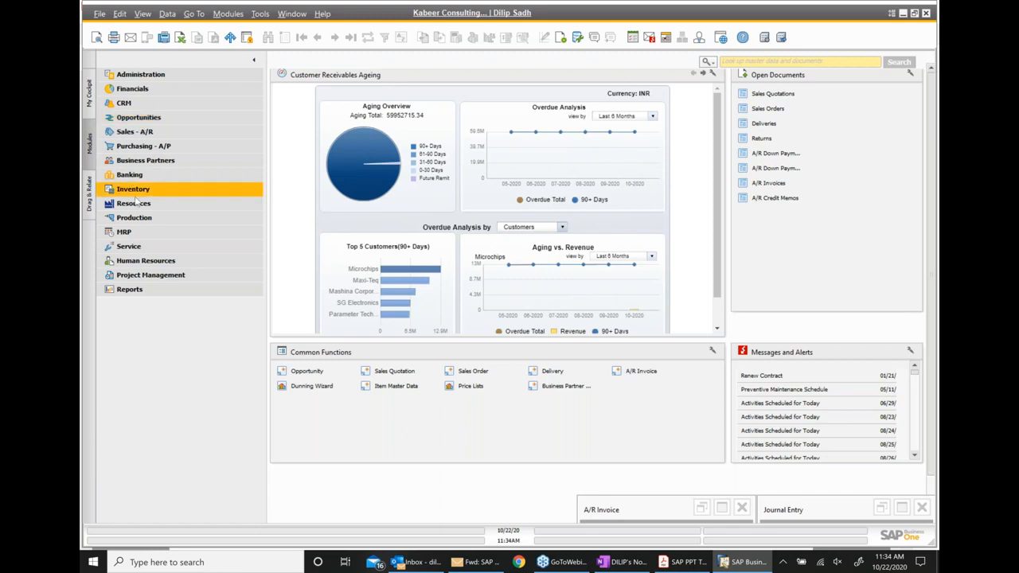
click(138, 190)
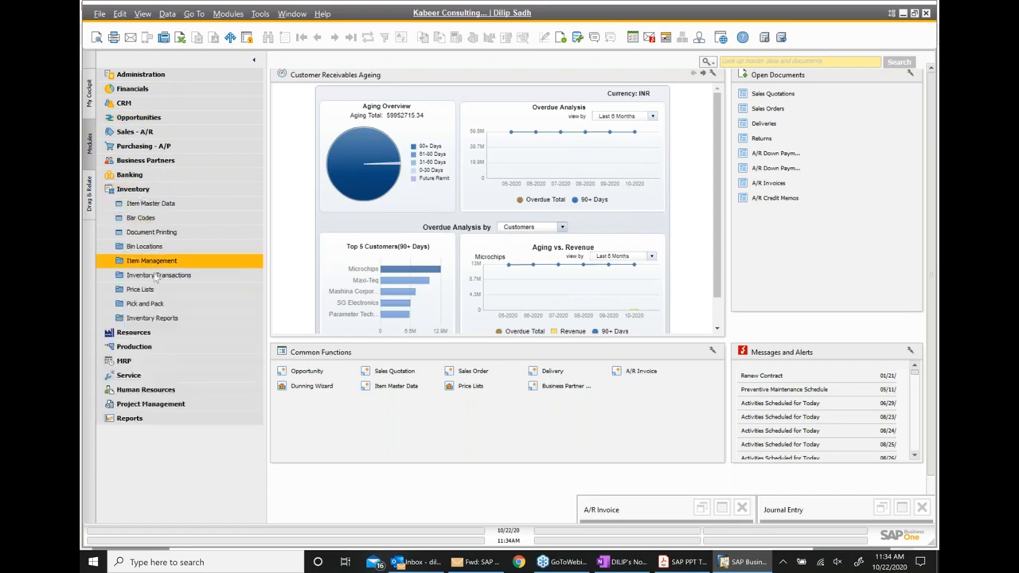
click(141, 289)
click(151, 304)
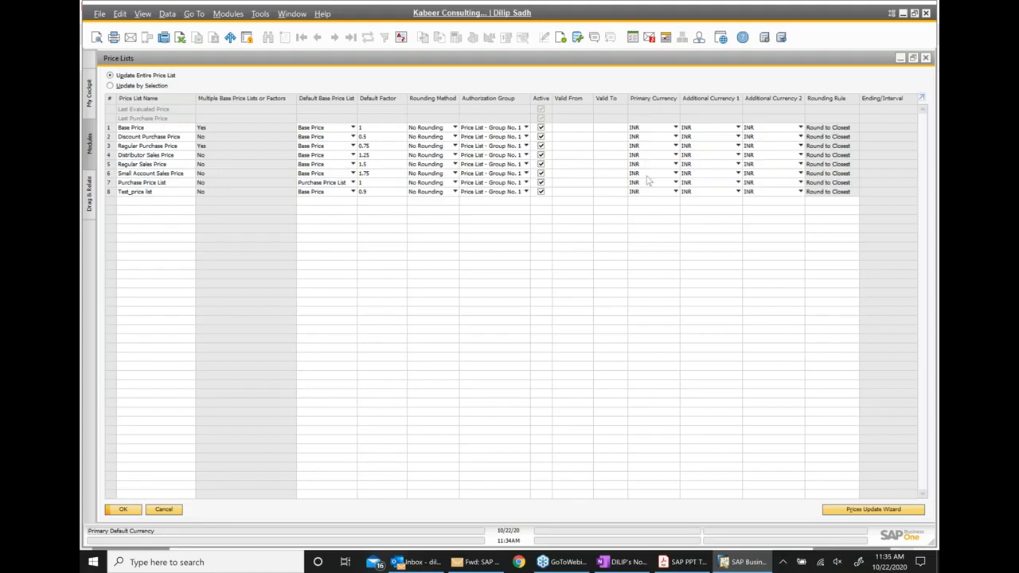
- Set the Base Price list's Additional Currency 1 to USD and Additional Currency 2 to GBP
click(738, 127)
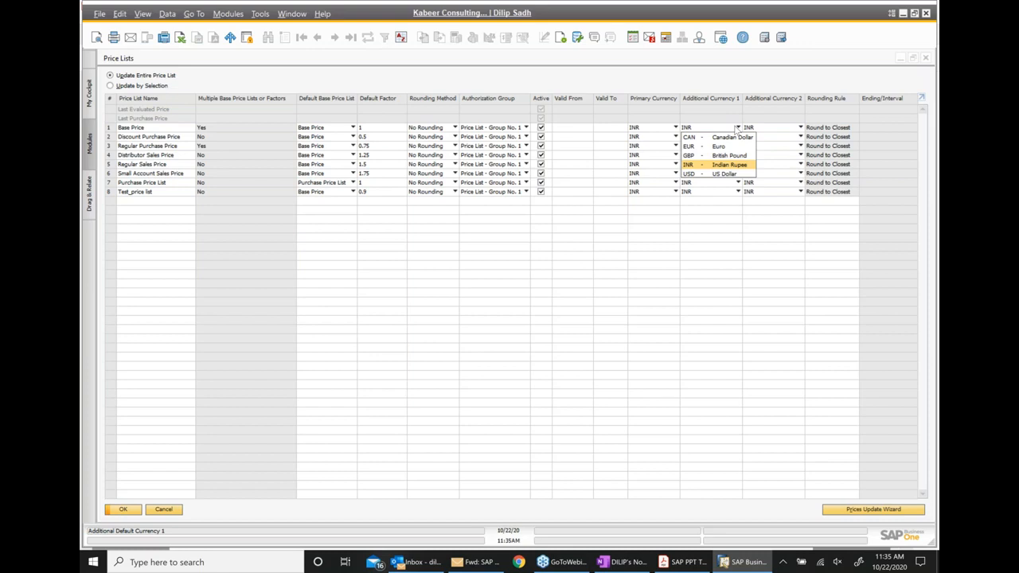
click(726, 175)
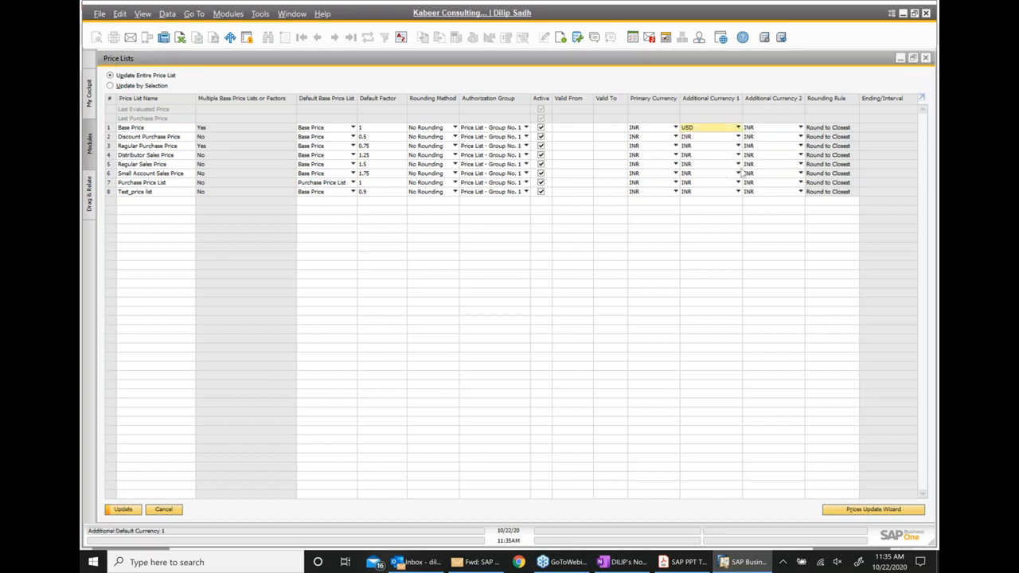
click(801, 128)
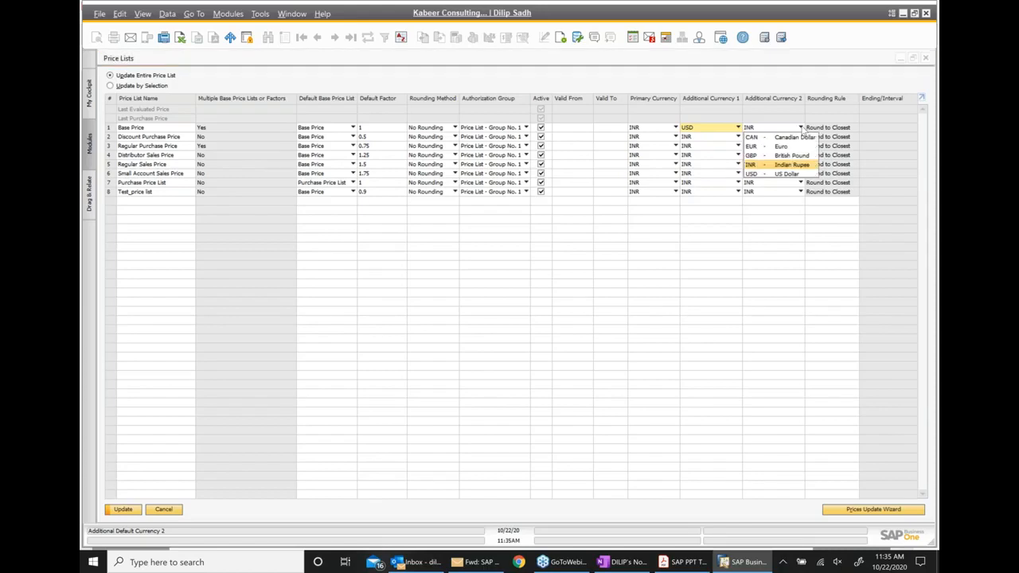
click(785, 155)
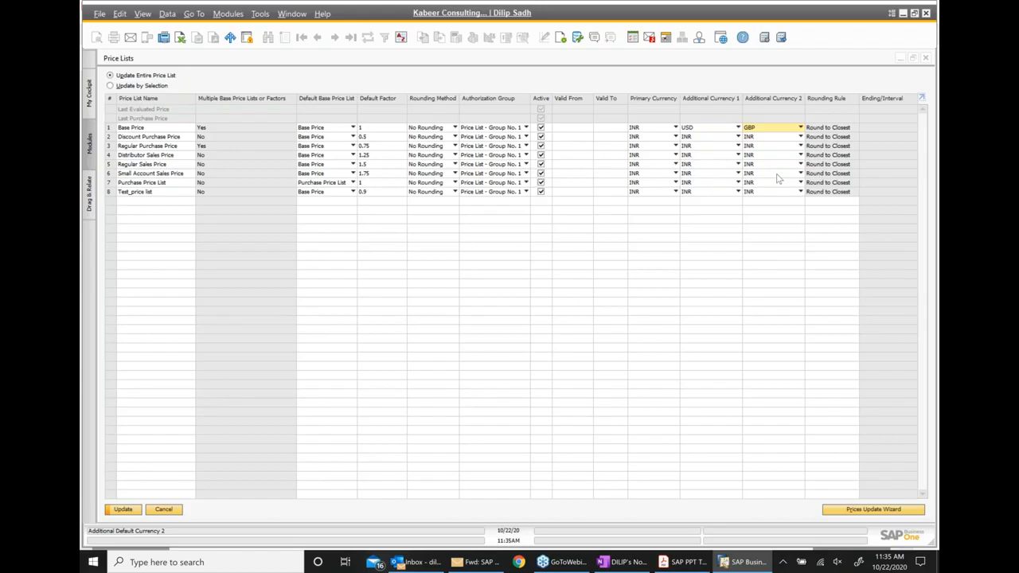
- Switch to the PDF, highlight "Exchange Rates Differences", "Rate Differences" and "Conversion Differences" on the Agenda slide, and advance to the Reflection Question slide
click(687, 564)
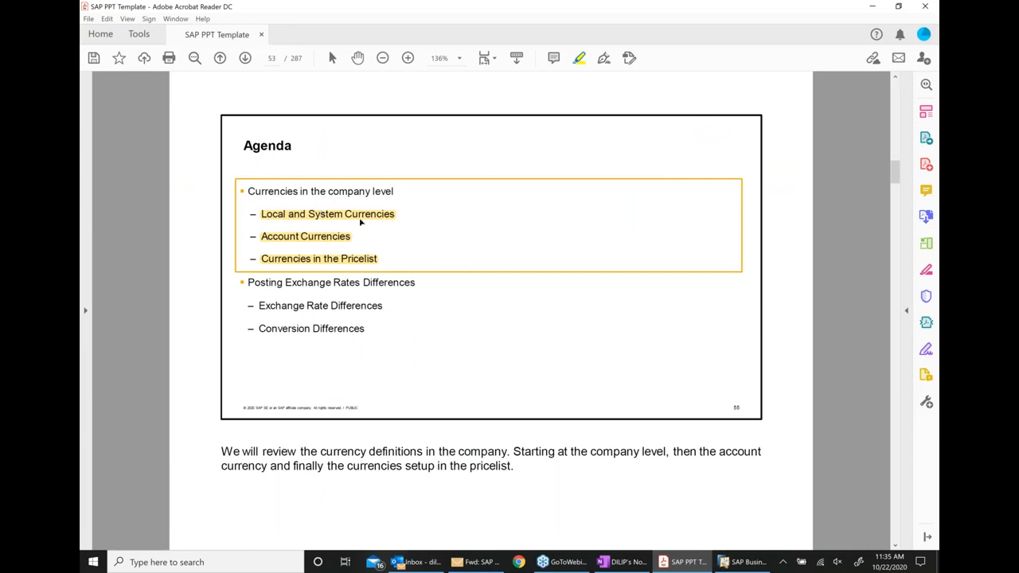
drag(283, 285, 414, 287)
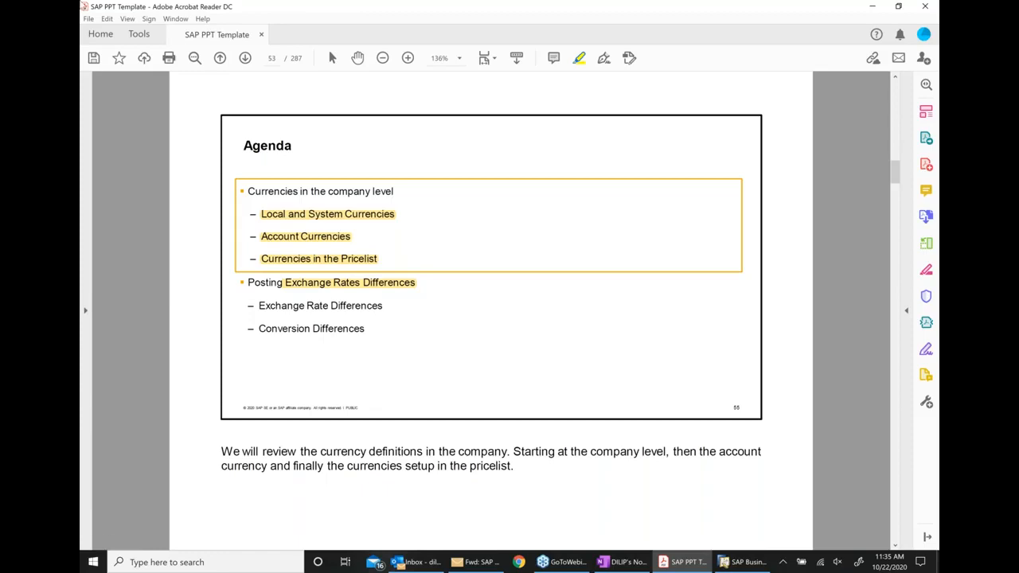
drag(318, 306, 383, 306)
drag(259, 329, 365, 329)
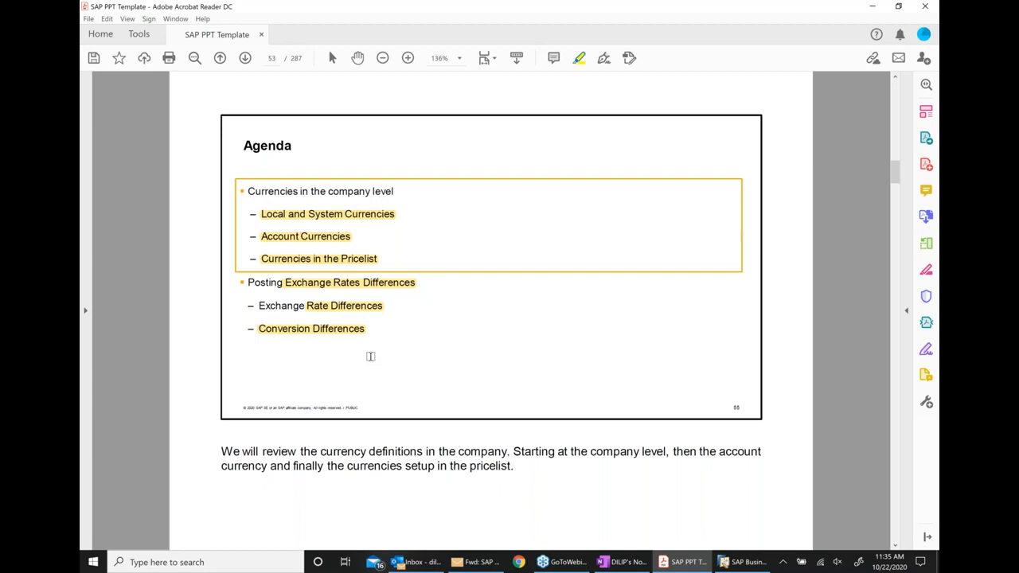
mouse_move(477, 562)
click(246, 58)
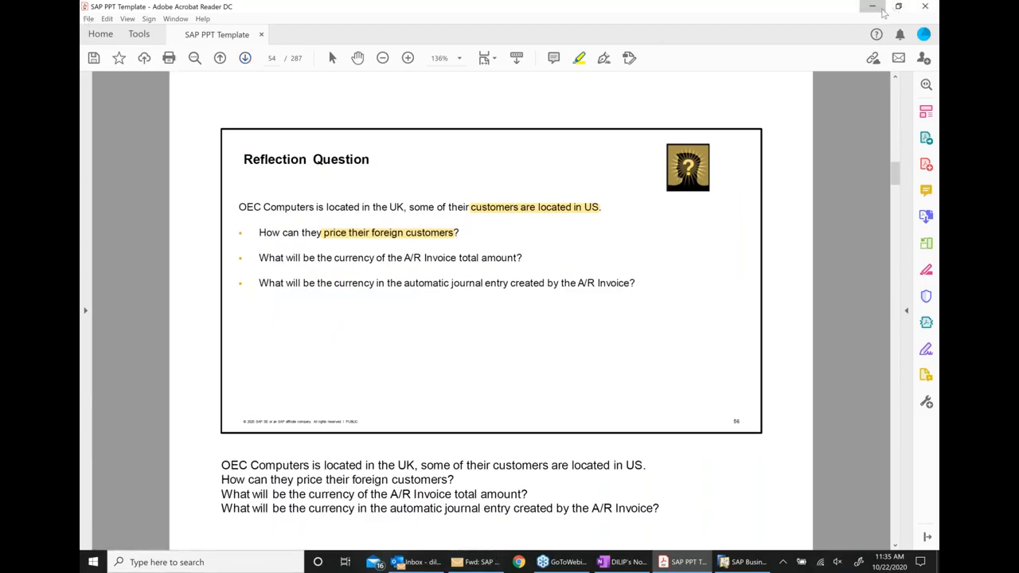
- Minimize the PDF, close Price Lists without saving the changes, and close the minimized A/R Invoice and Journal Entry windows
click(872, 7)
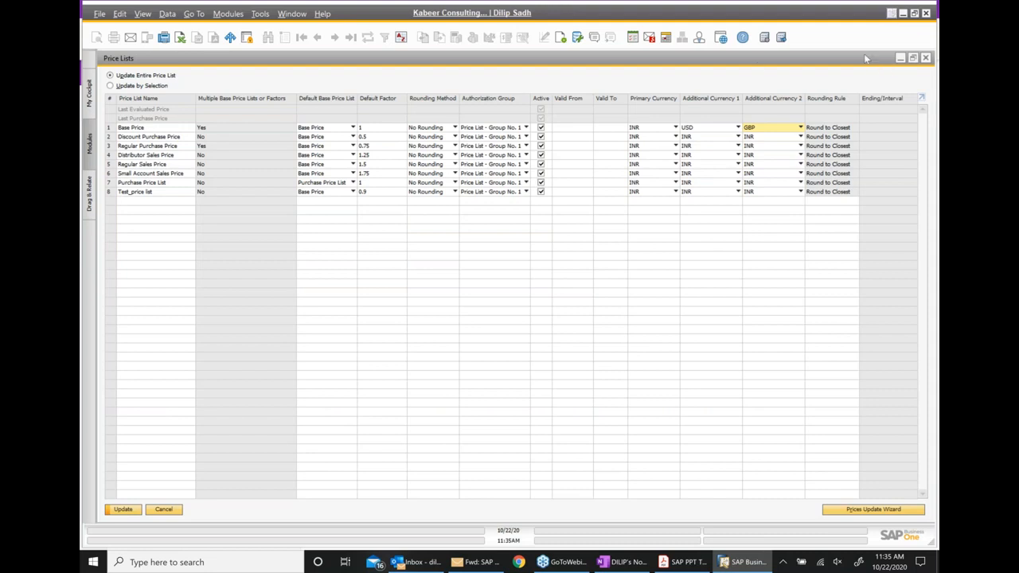
click(913, 57)
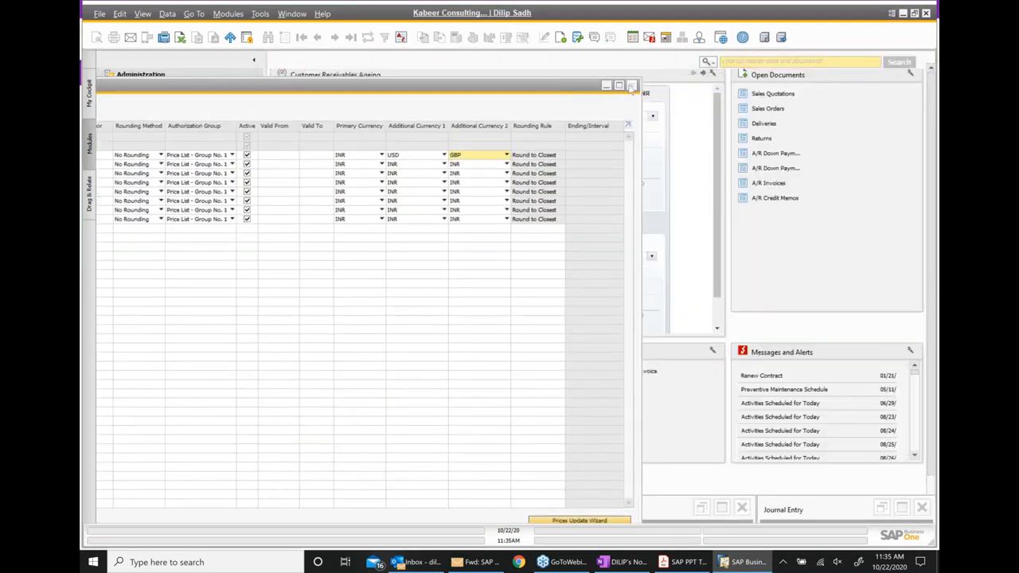
click(632, 85)
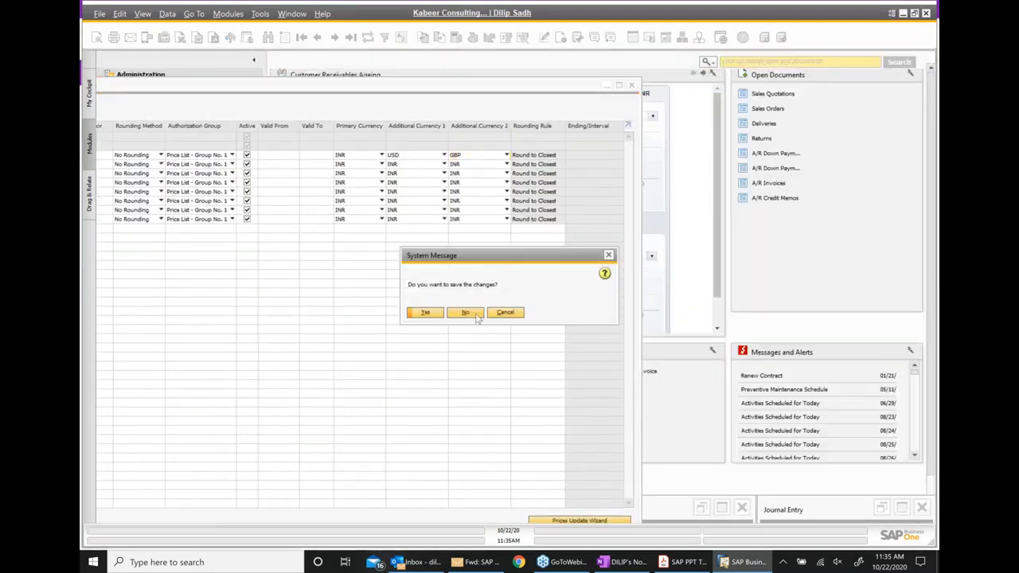
click(466, 313)
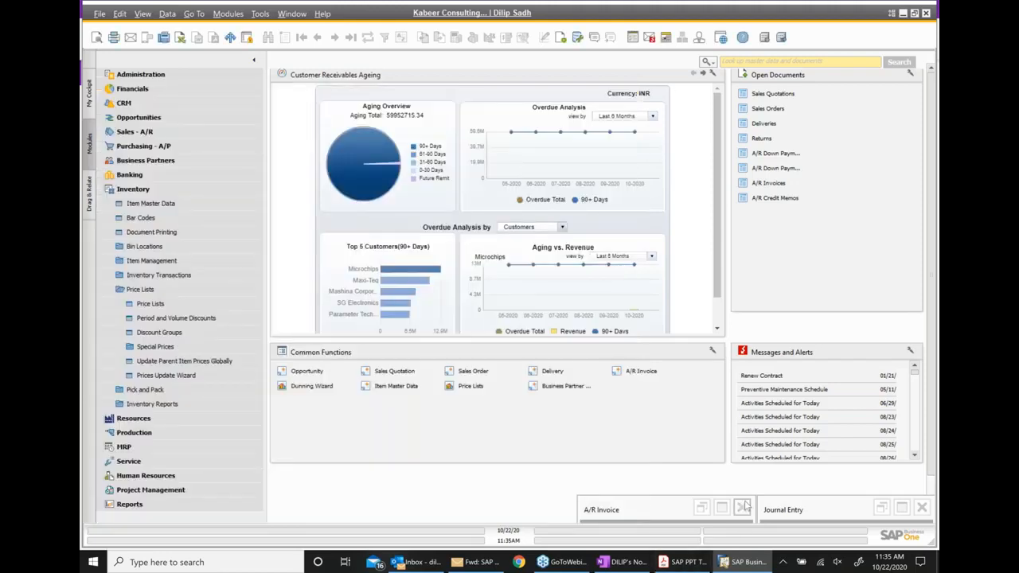
click(742, 508)
click(922, 508)
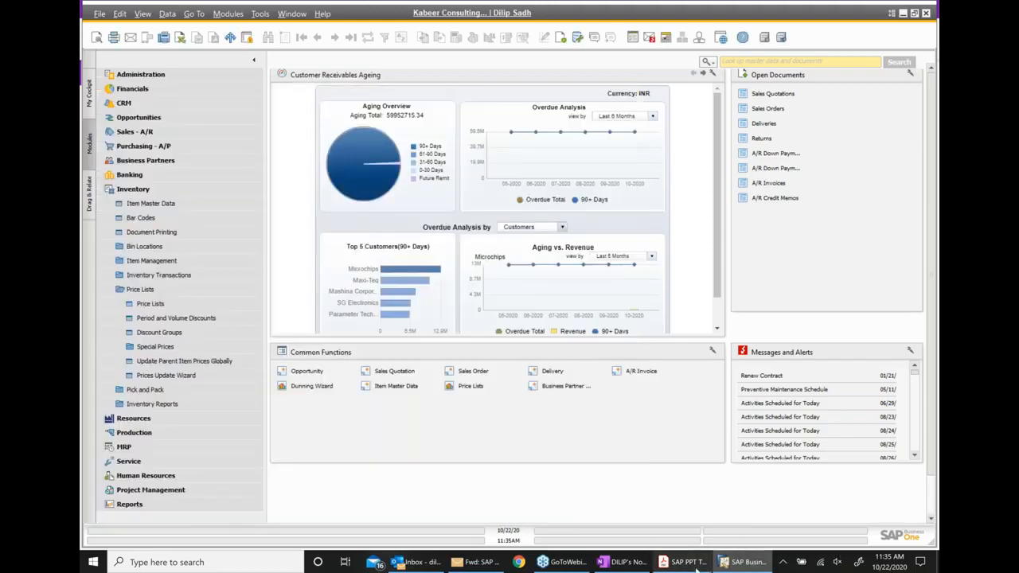
- Switch to OneNote and add "Stop now and we will talk tomororw. Thank you all . Lets talk tomoorow. Thanks" below the last "Thank you:" line
click(623, 562)
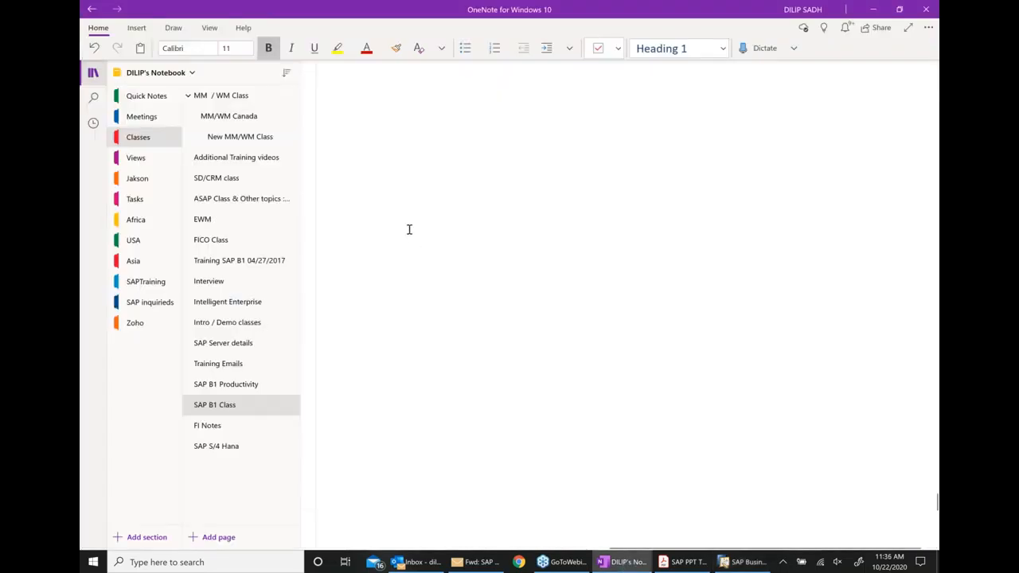
click(431, 407)
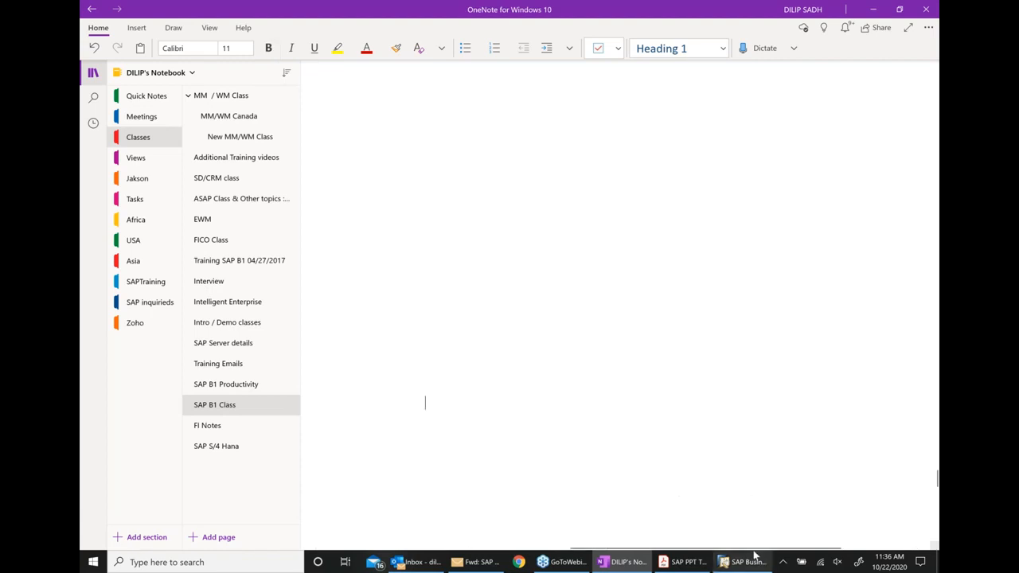
drag(732, 548, 497, 544)
scroll(591, 321, down, 5)
scroll(592, 321, down, 10)
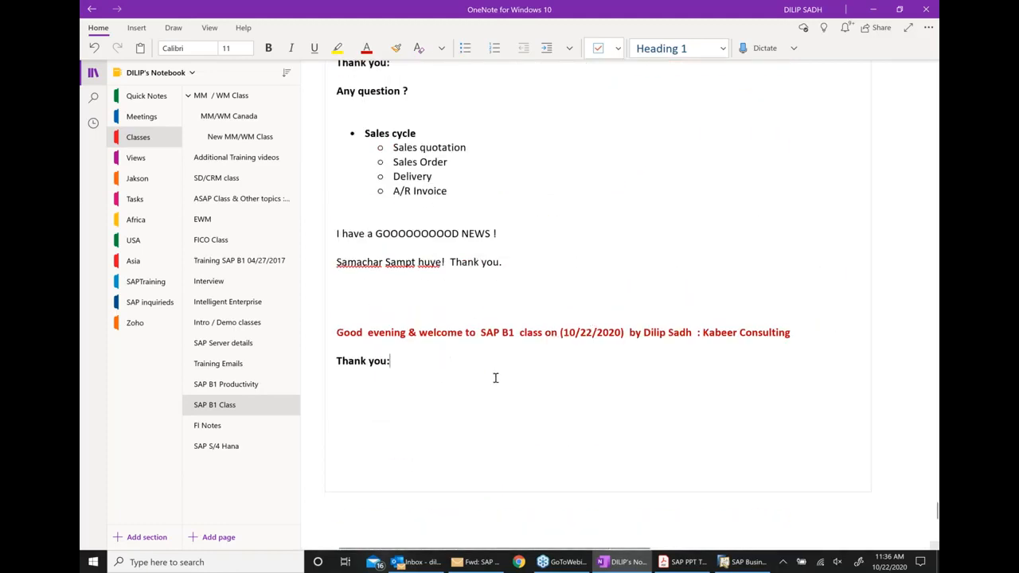
text(Stop now and we will talk tom)
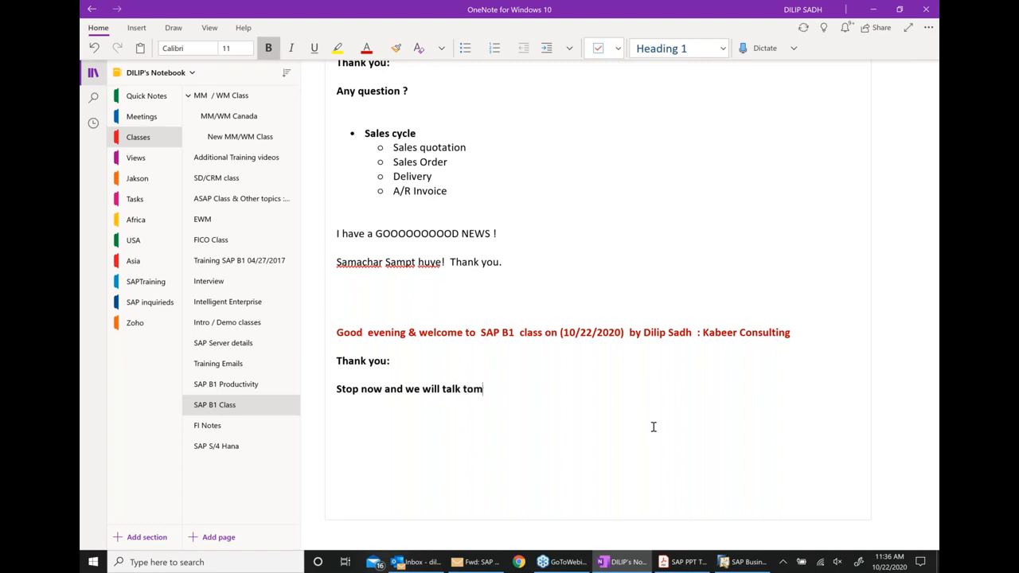
text(ororw. Thank you all .)
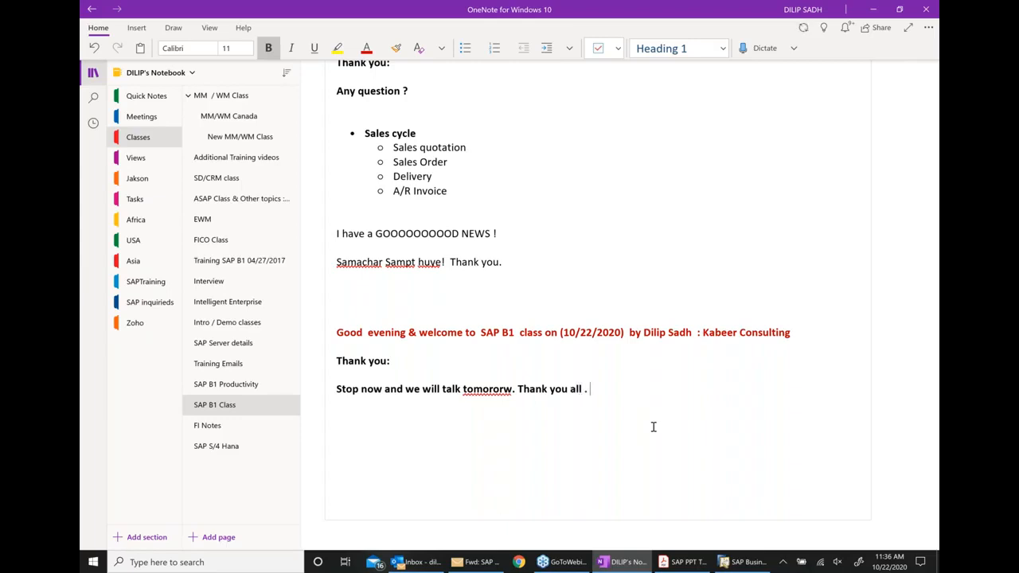
text( Lets talk tomoorow. Thanks)
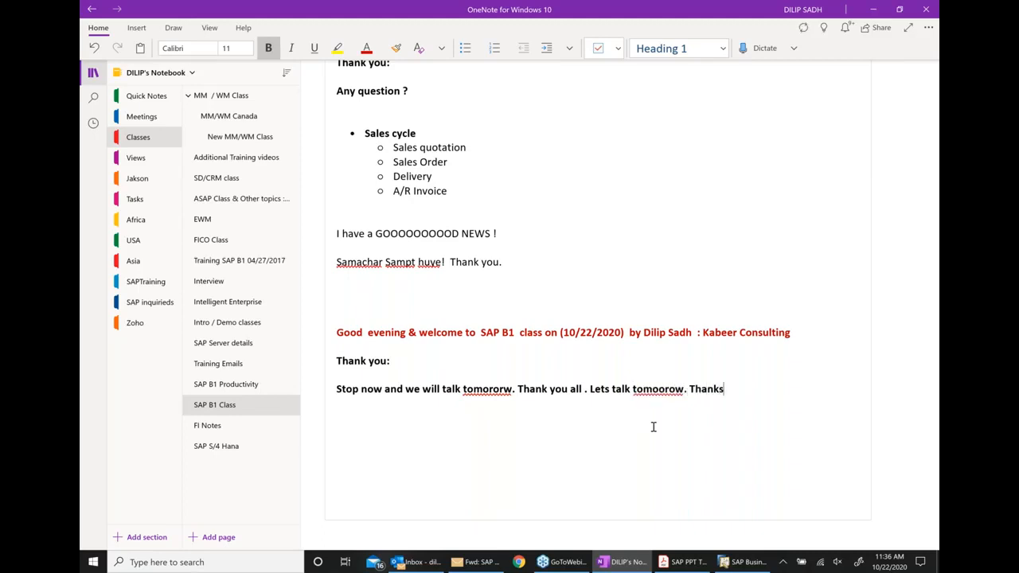
- Correct both misspelled words in the closing line to "tomorrow", and minimize the open windows to show the desktop
right_click(483, 388)
mouse_move(637, 186)
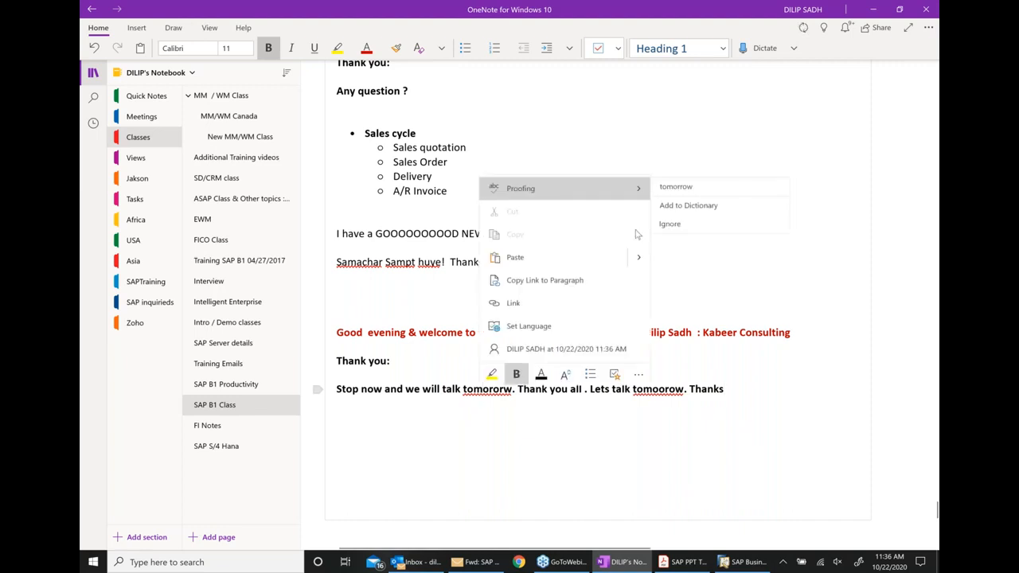
click(669, 186)
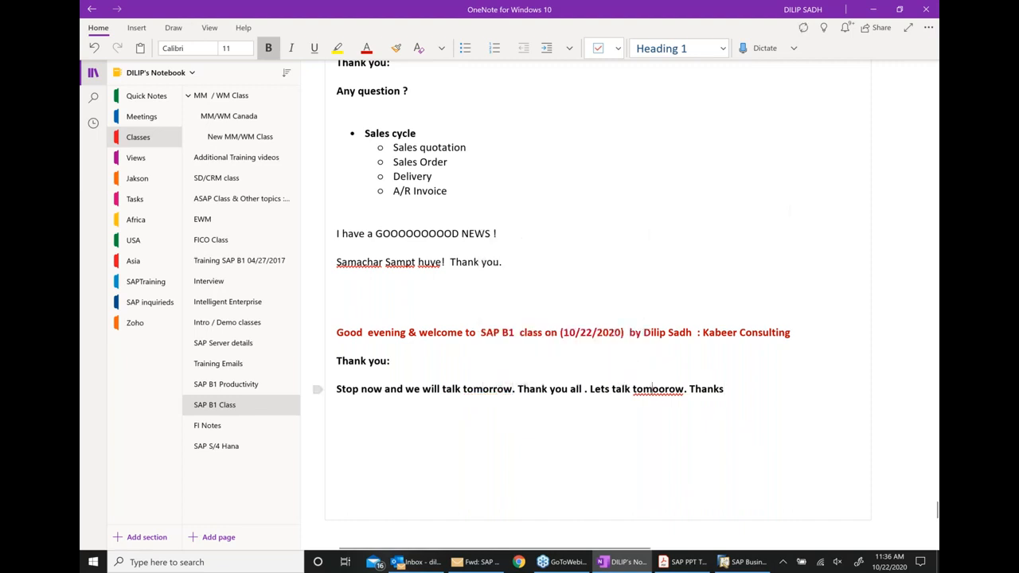
right_click(653, 388)
mouse_move(678, 187)
click(559, 188)
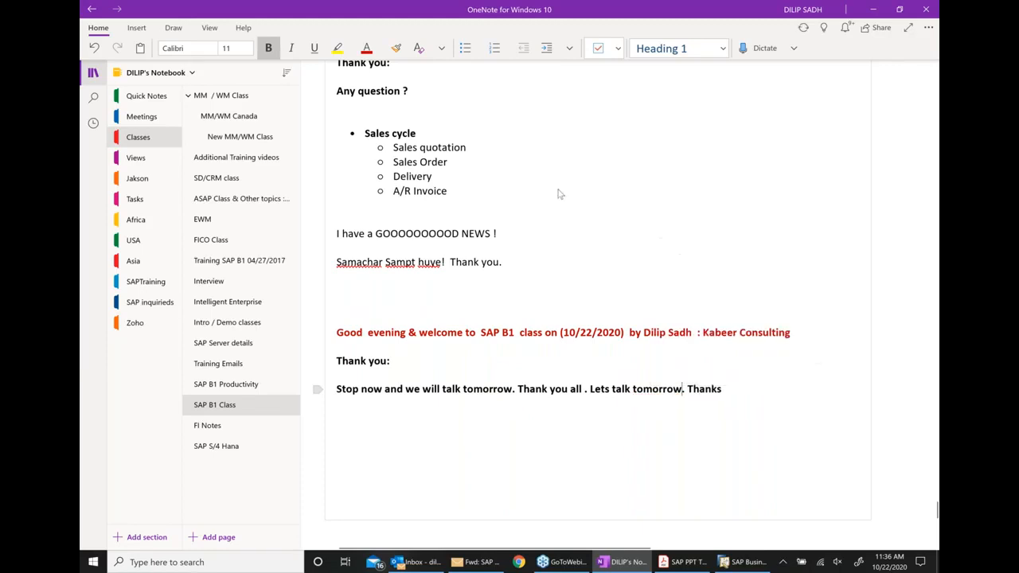
click(876, 9)
click(892, 13)
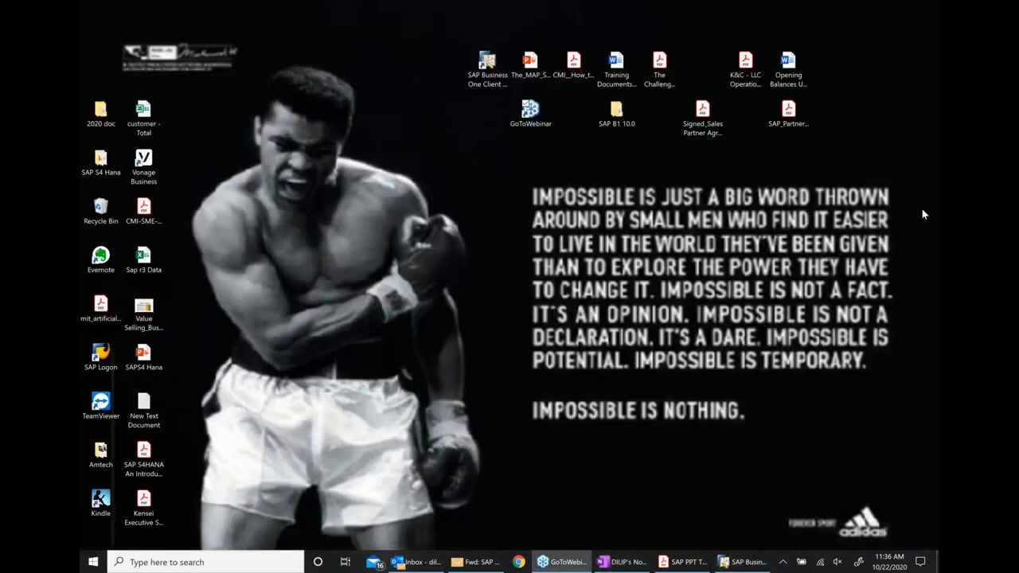